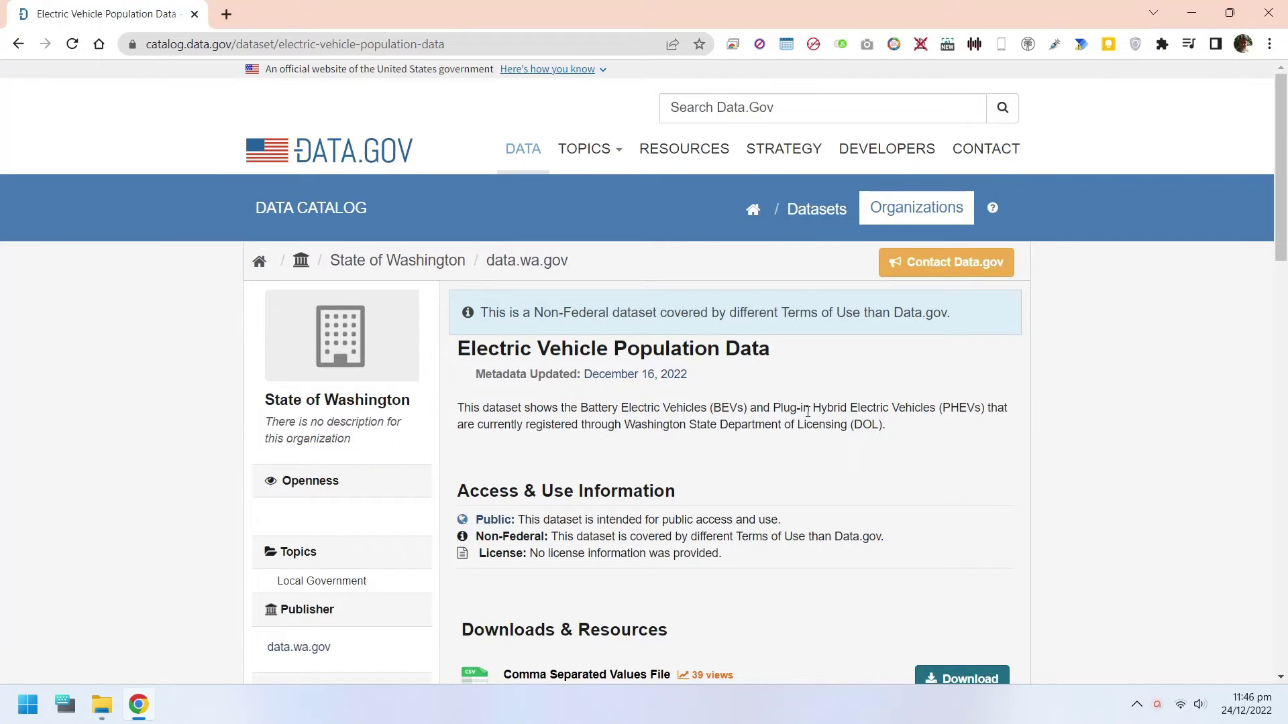
# Scroll to the dataset's Downloads & Resources list and highlight the Comma Separated Values File label
pyautogui.scroll(-5, 807, 411)
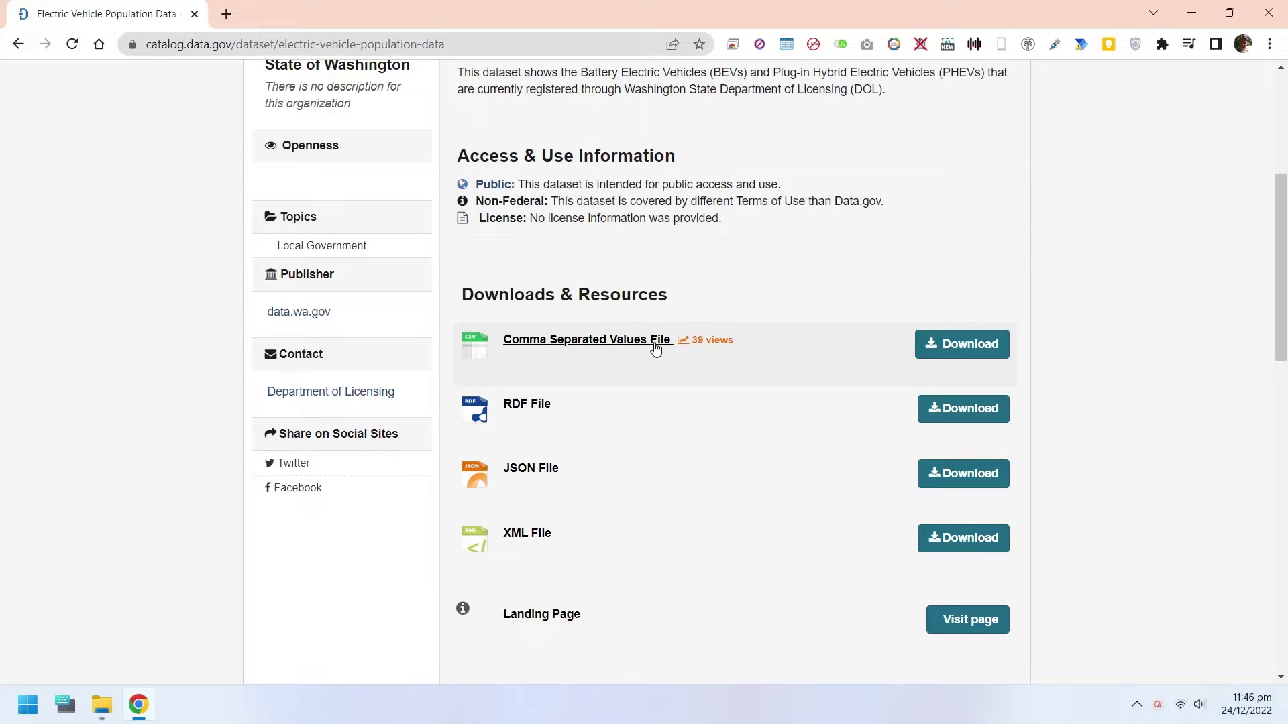
pyautogui.moveTo(497, 339); pyautogui.dragTo(677, 340)
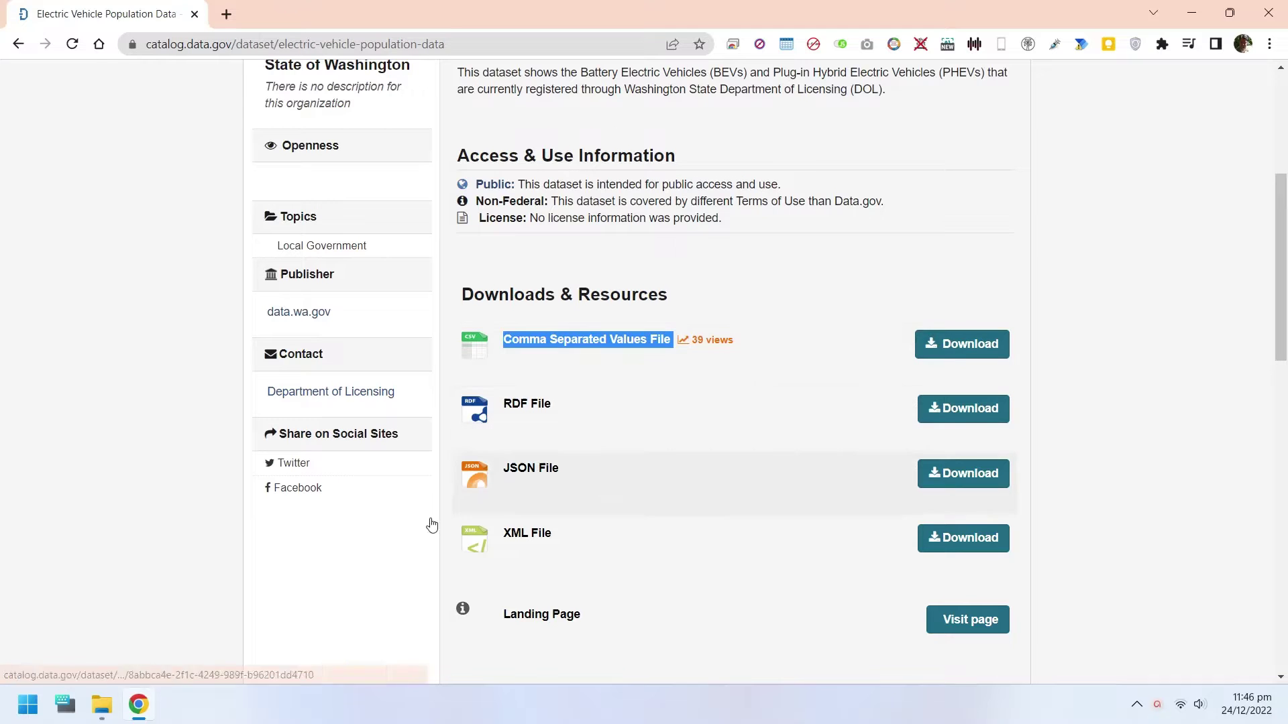
# Import Electric_Vehicle_Population_Data.csv as a Text/CSV source and load it into the model
pyautogui.click(103, 703)
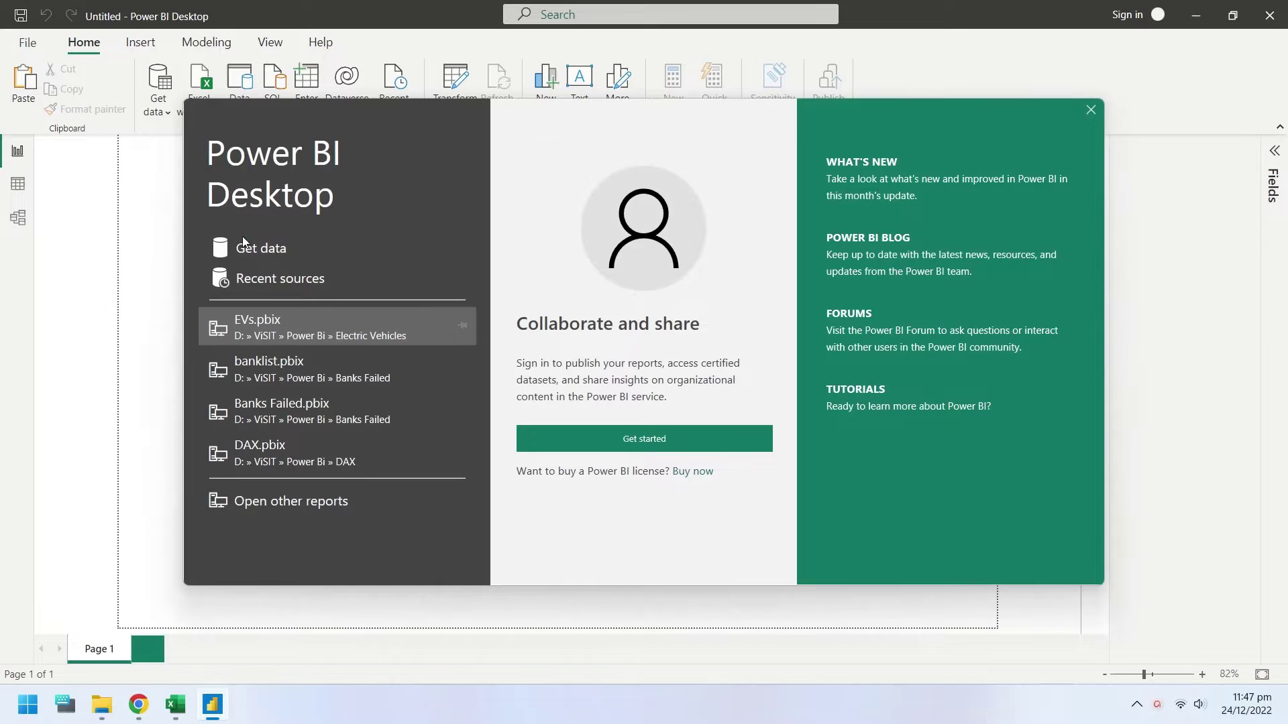
pyautogui.click(260, 249)
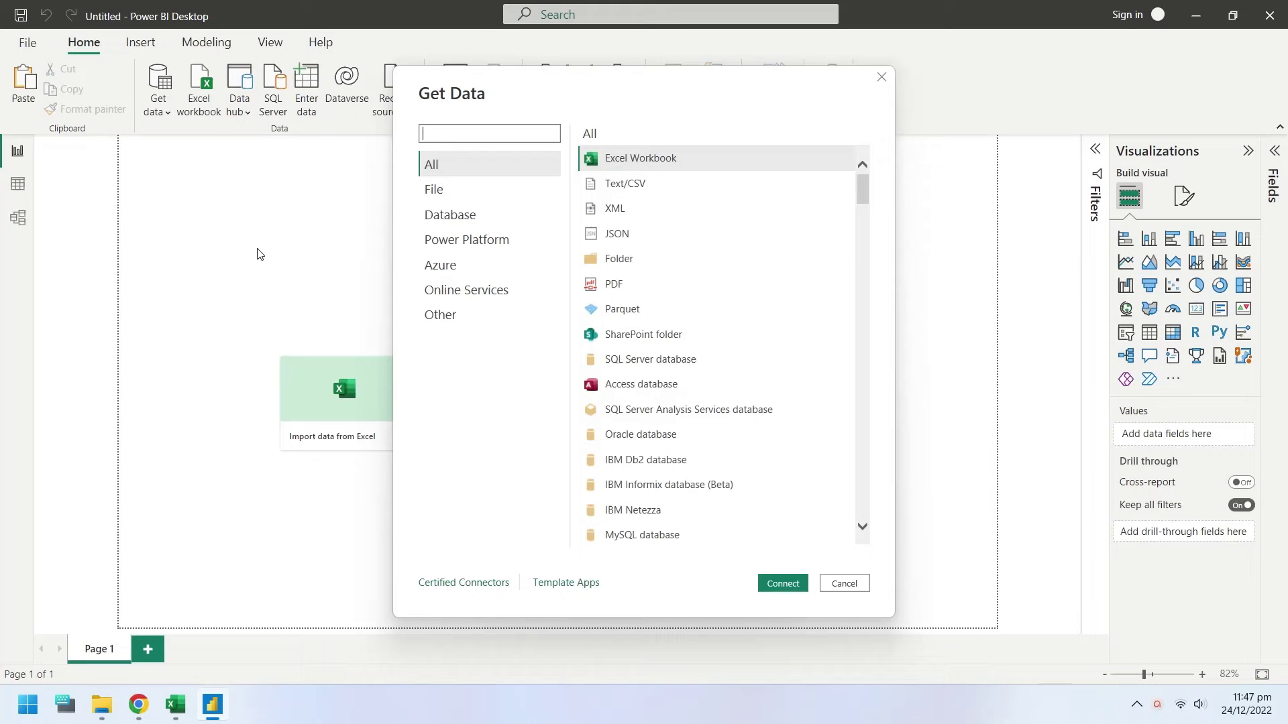
pyautogui.click(627, 184)
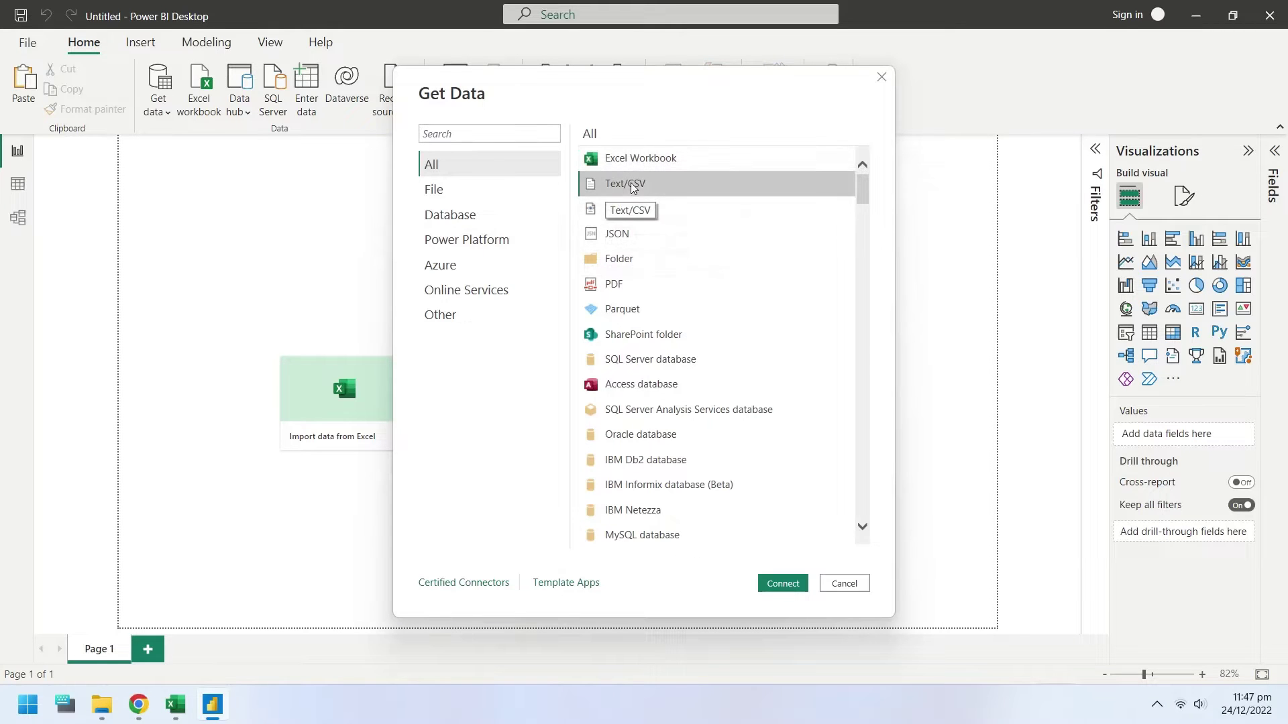
pyautogui.click(778, 586)
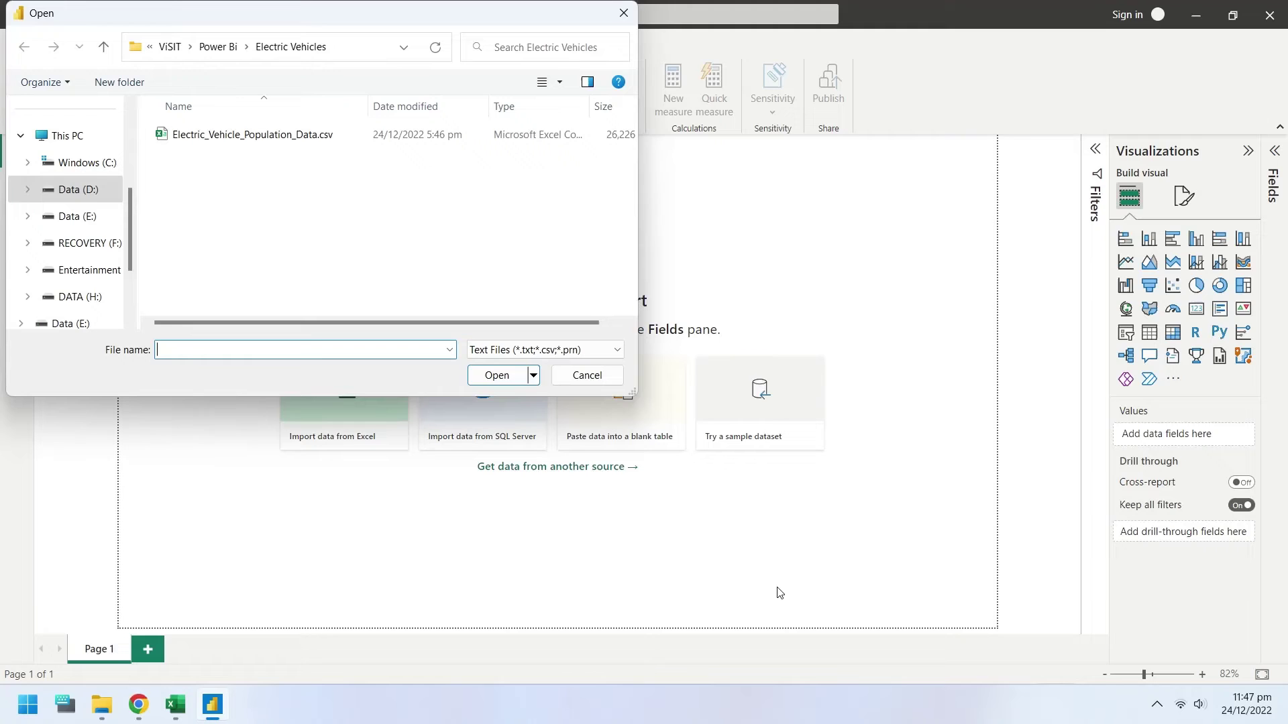
pyautogui.click(182, 136)
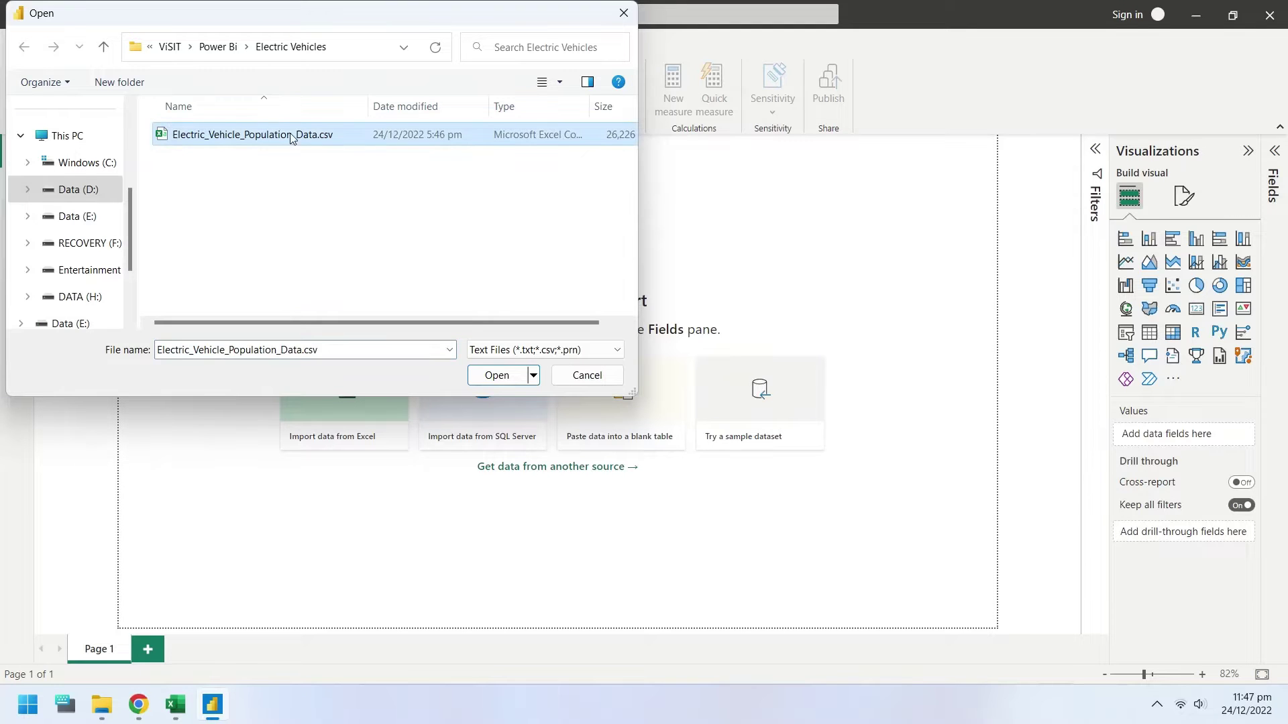
pyautogui.click(480, 372)
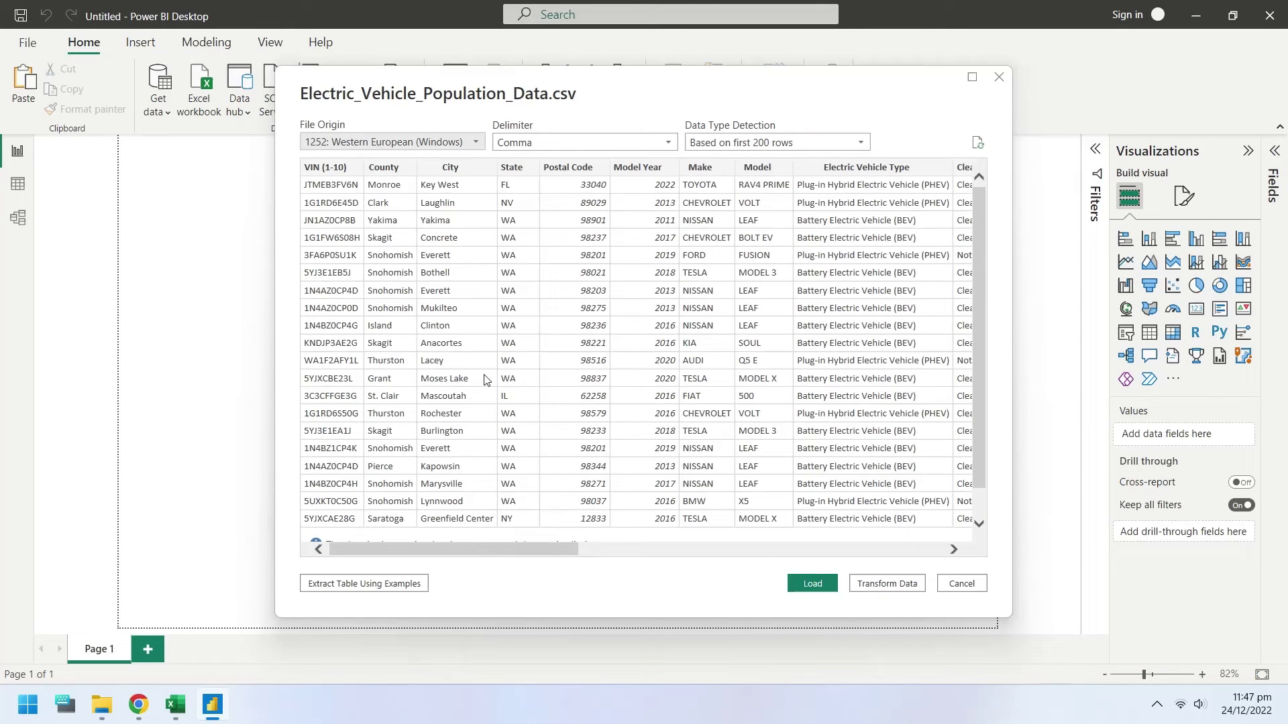
pyautogui.click(832, 585)
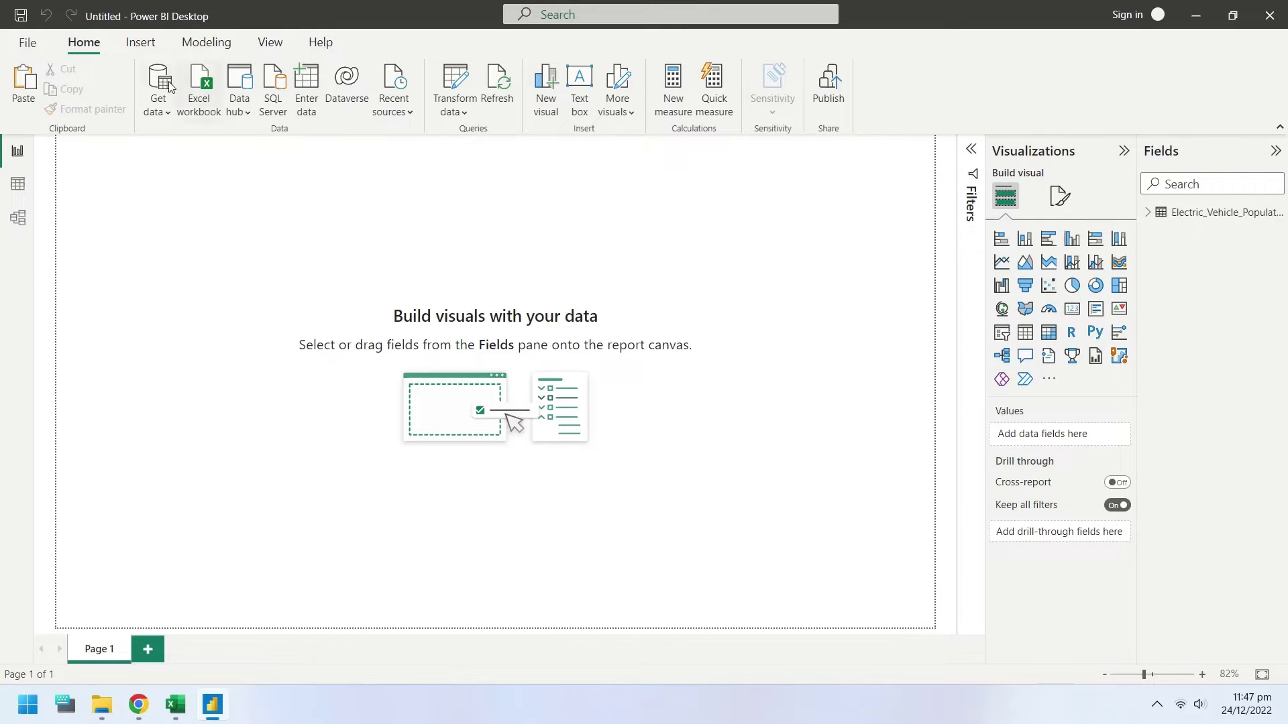
# Insert a text box with the title 'Electric Vehicles Registered with Washington Department of Licensing'
pyautogui.click(138, 41)
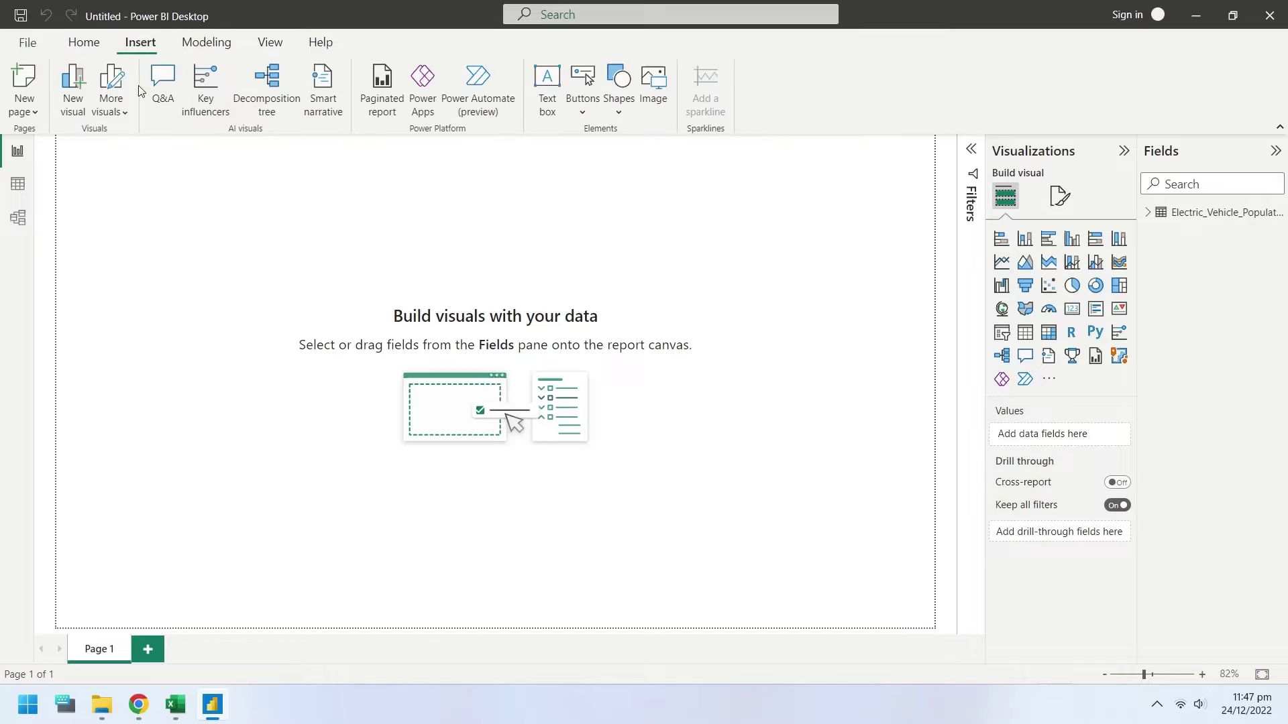
pyautogui.click(554, 99)
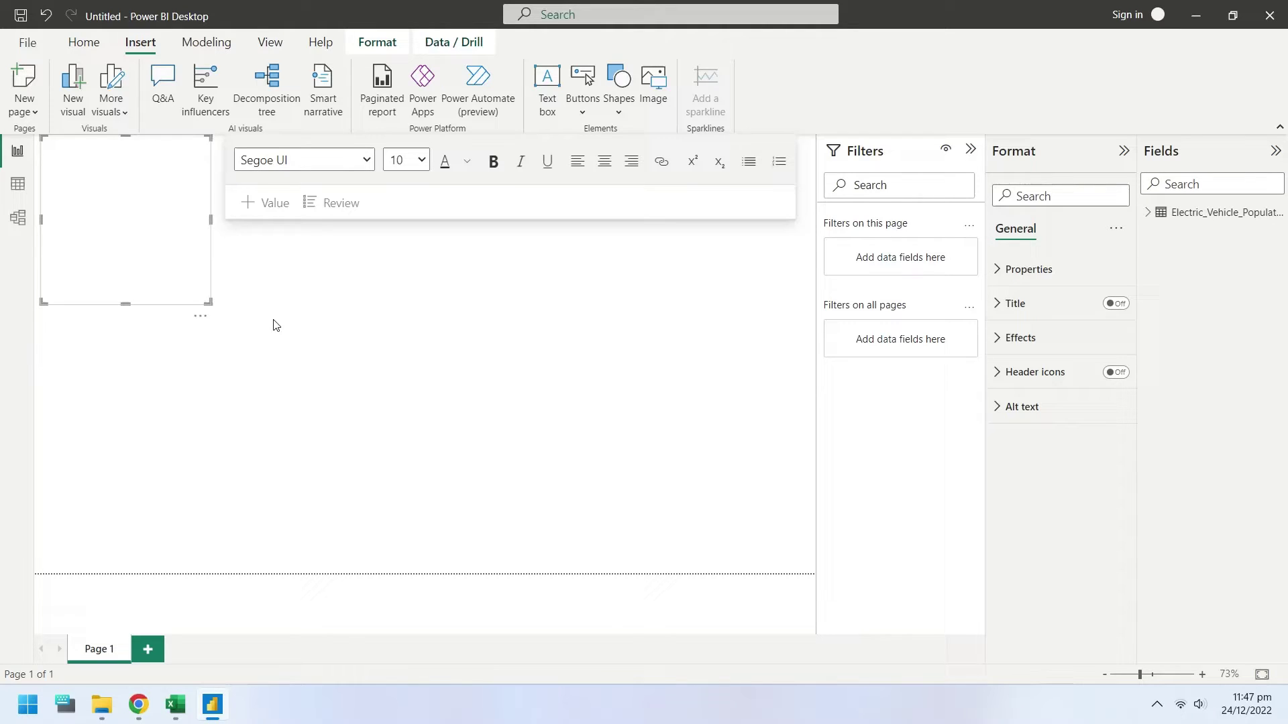
pyautogui.write('Electric Vehicles Reg')
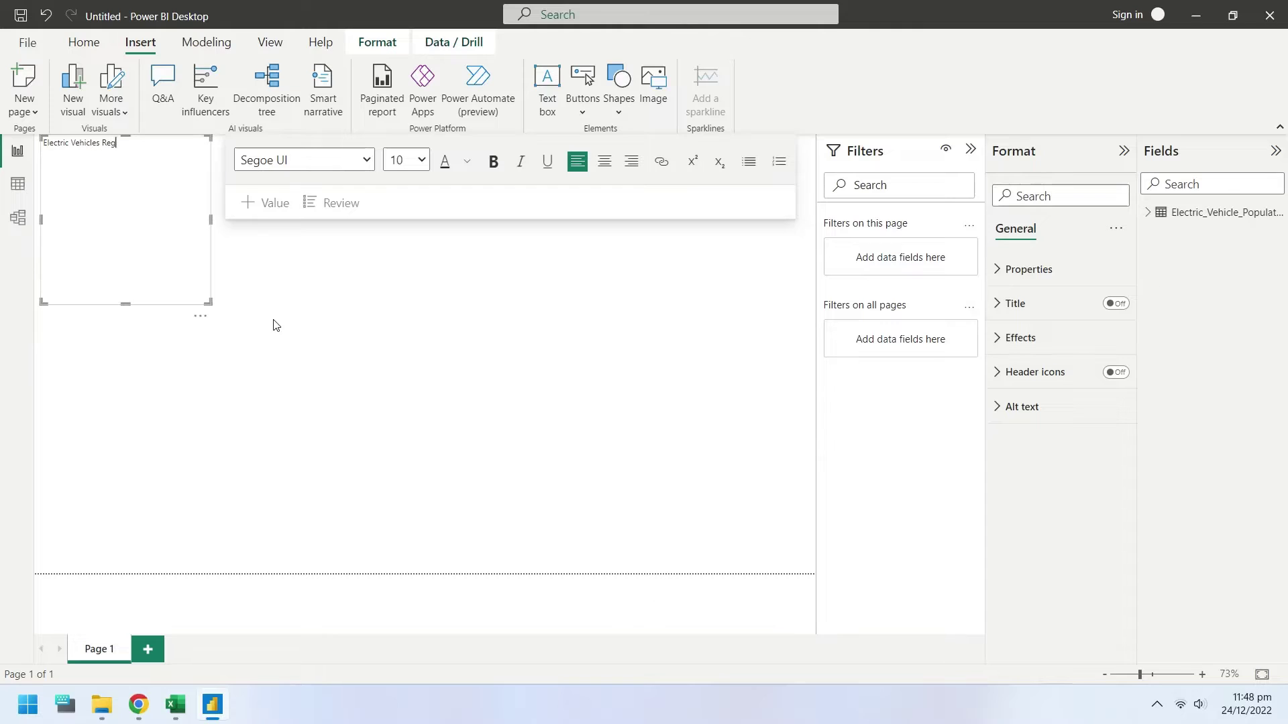
pyautogui.write('istered with Washington Department of Licensing')
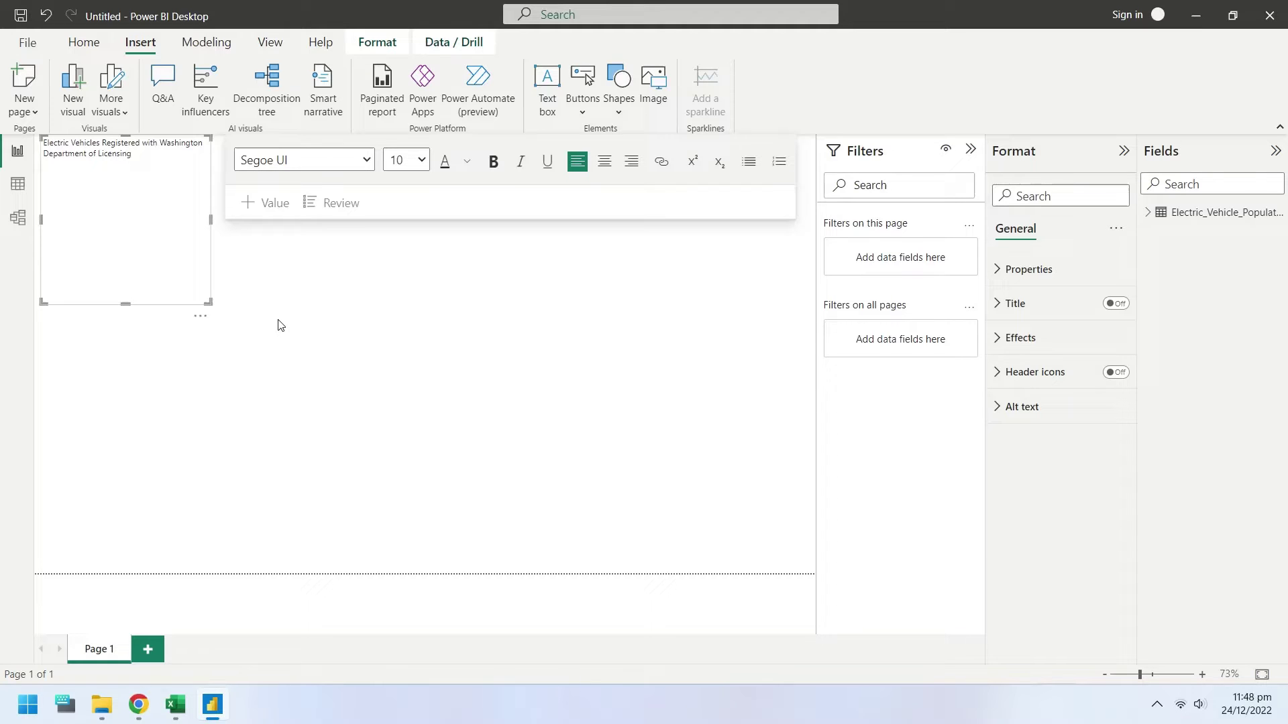
# Widen the title text box so it fits on one line, and reduce its height
pyautogui.moveTo(211, 220); pyautogui.dragTo(803, 218)
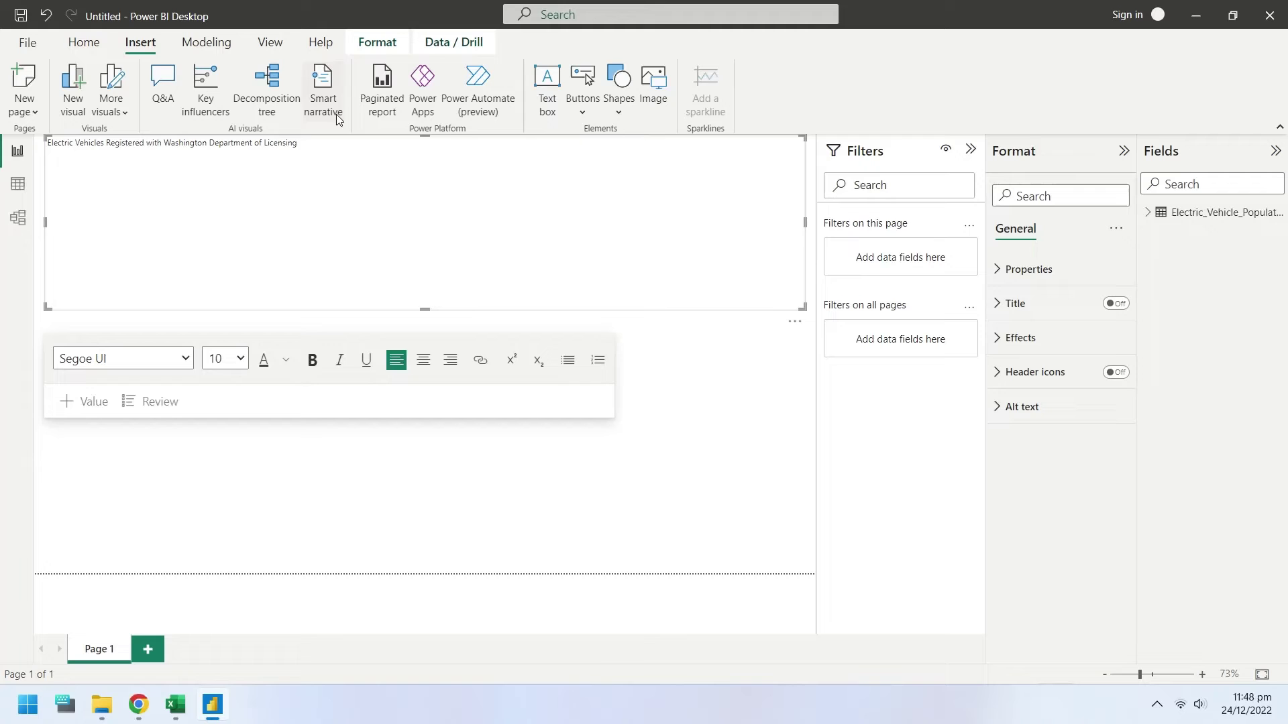
pyautogui.moveTo(425, 139); pyautogui.dragTo(427, 149)
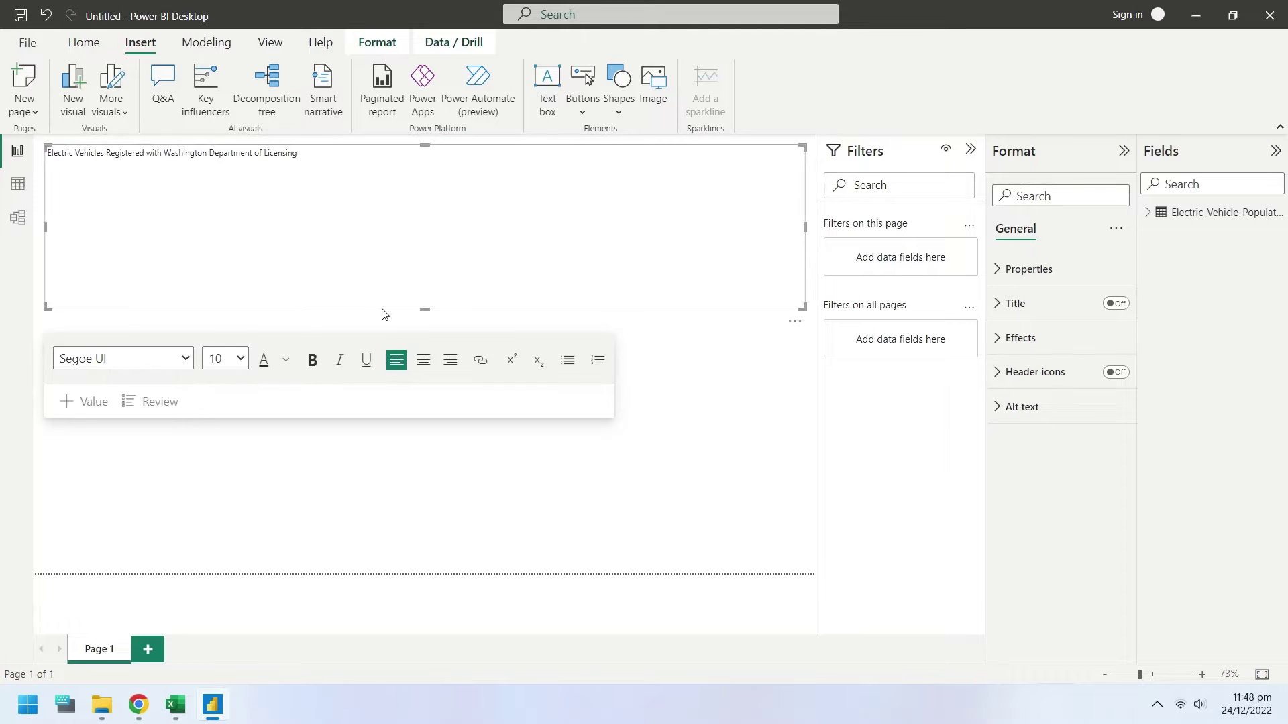
pyautogui.moveTo(425, 309); pyautogui.dragTo(424, 203)
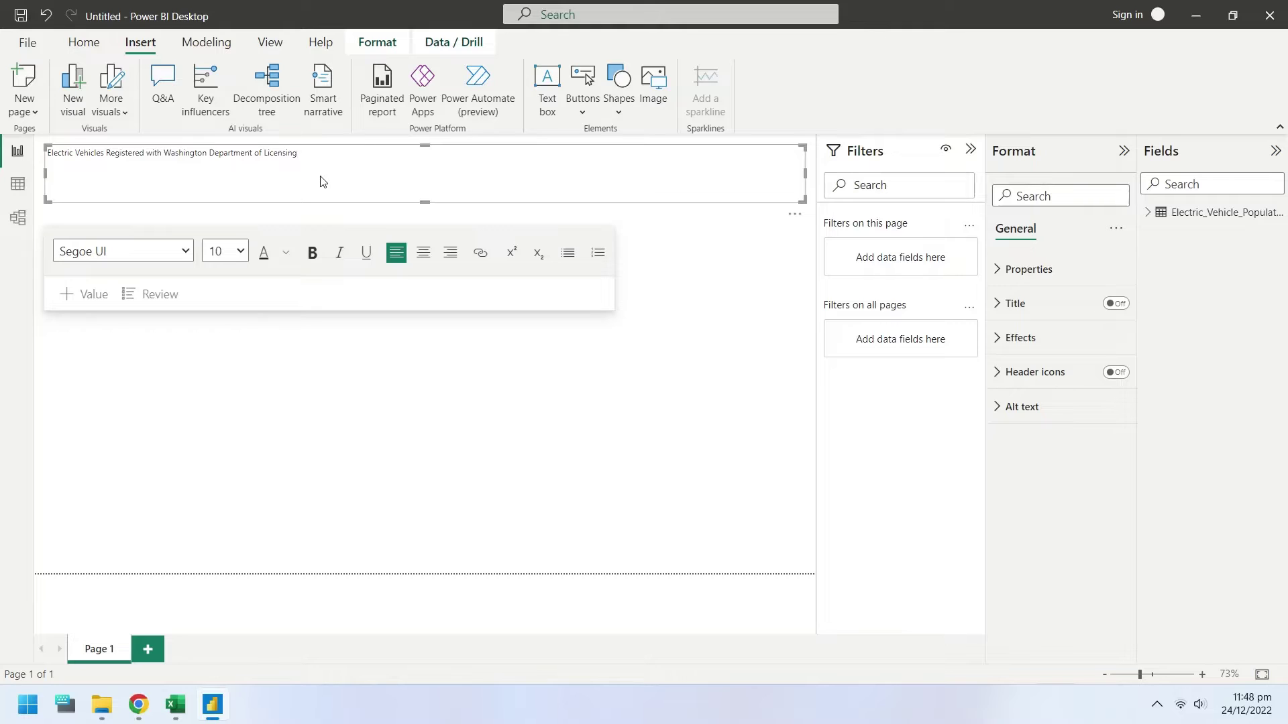
# Format the whole title as bold Calibri at 32 pt, then raise the box's bottom edge to fit
pyautogui.hotkey('ctrl', 'a')
pyautogui.click(182, 251)
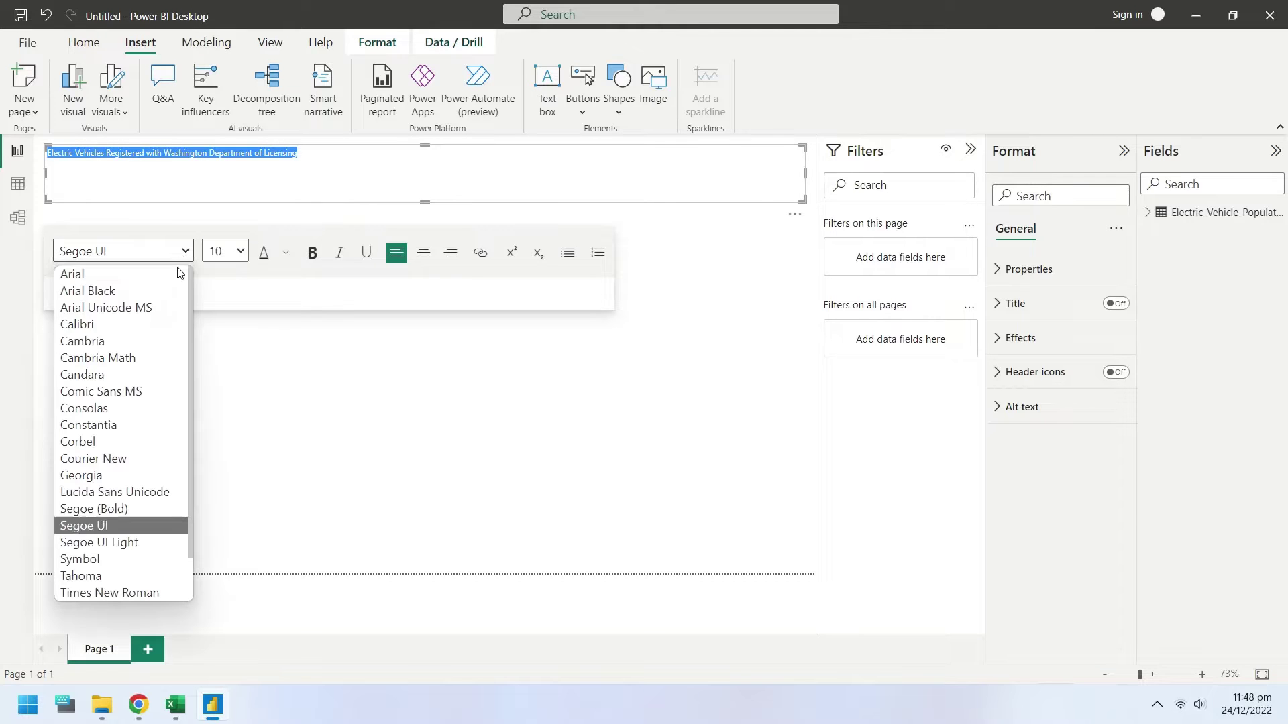
pyautogui.click(142, 325)
pyautogui.click(312, 252)
pyautogui.click(243, 255)
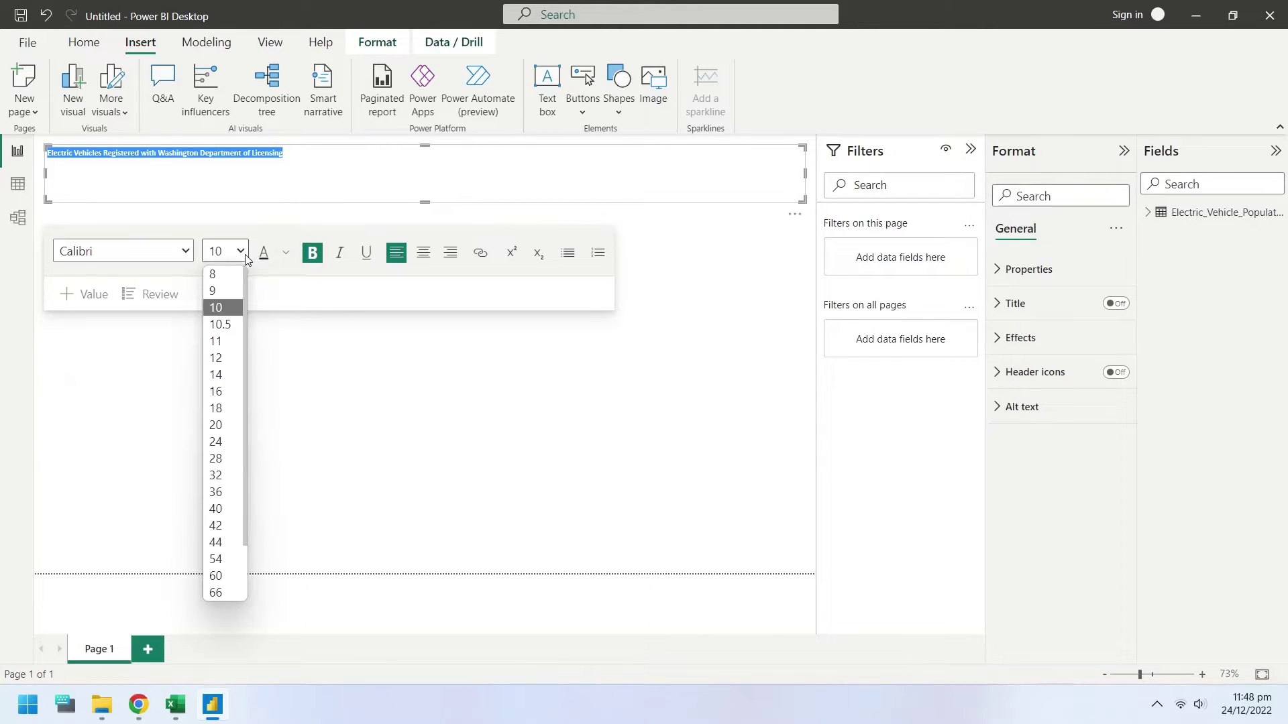
pyautogui.click(225, 443)
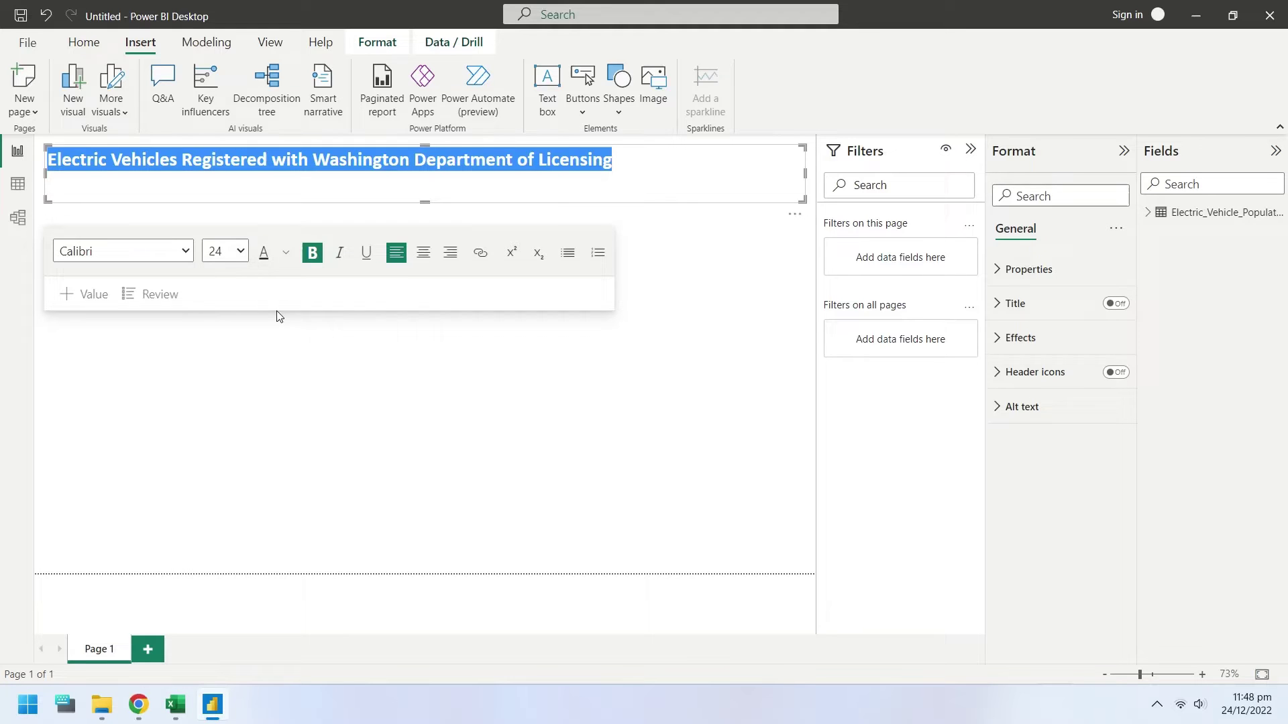
pyautogui.click(242, 253)
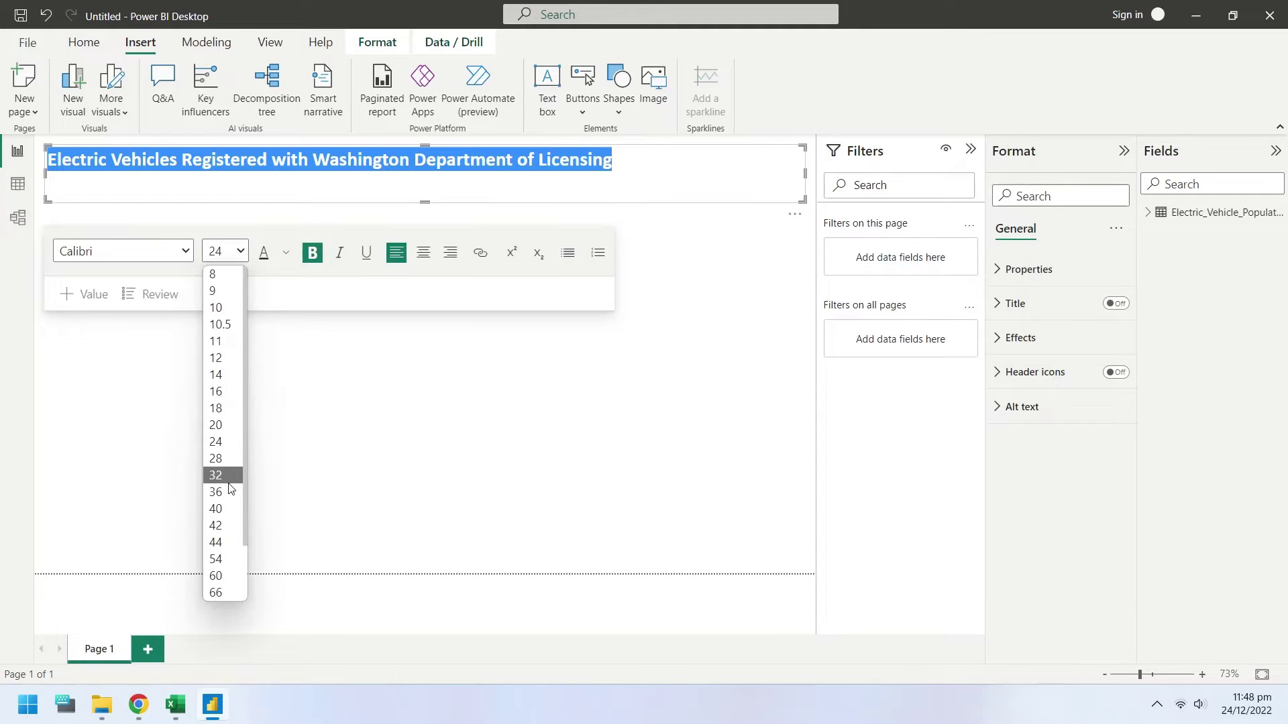
pyautogui.click(226, 478)
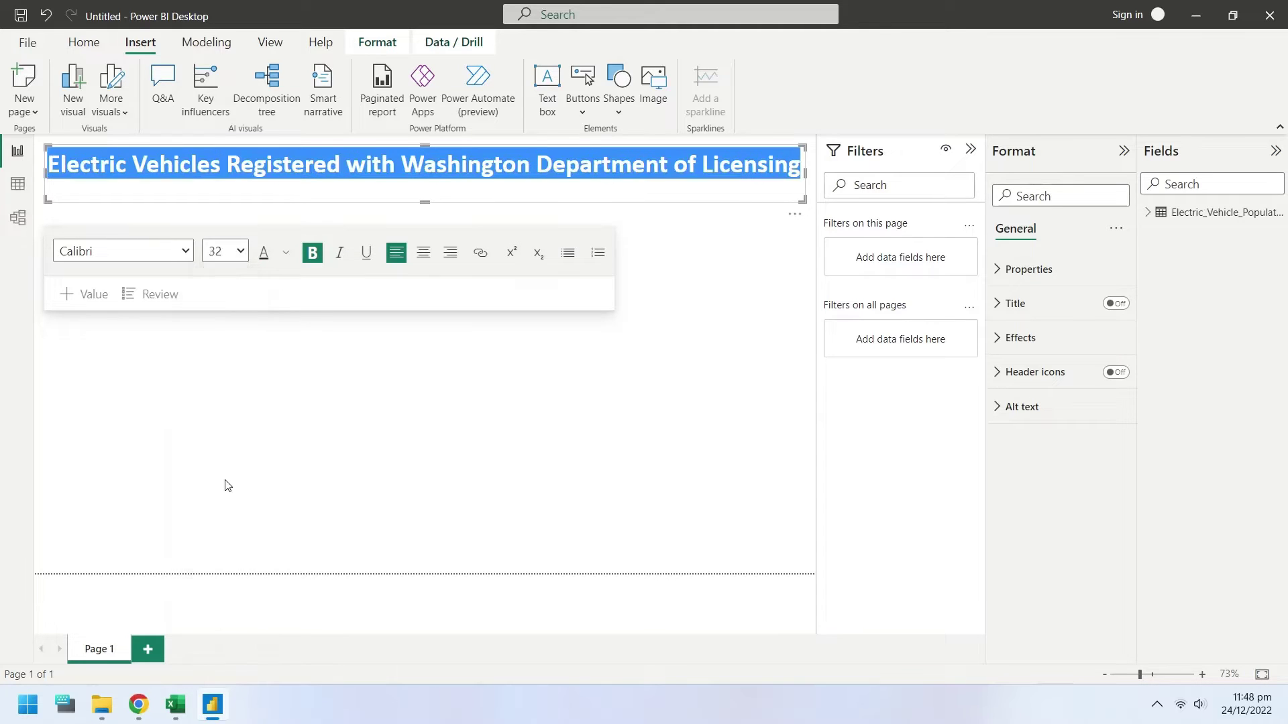
pyautogui.click(429, 200)
pyautogui.moveTo(429, 200); pyautogui.dragTo(430, 190)
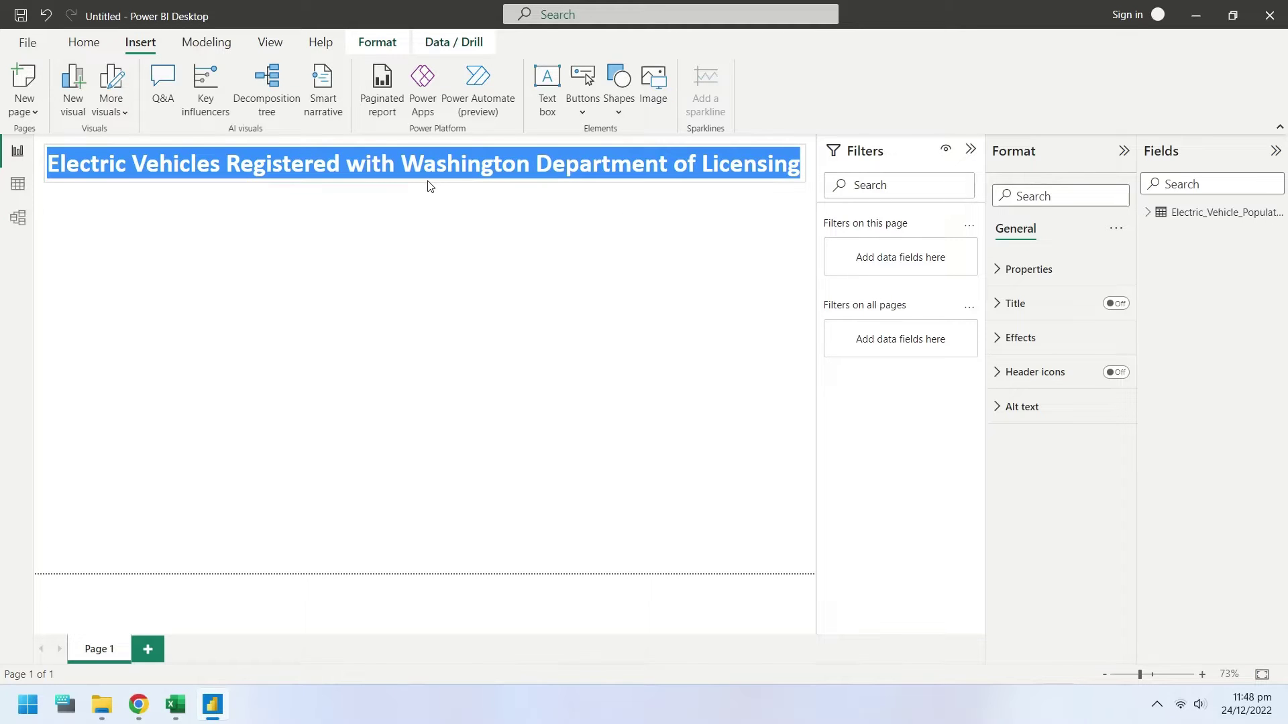
# Create a pie chart of Count of VIN (1-10) by Electric Vehicle Type
pyautogui.click(672, 291)
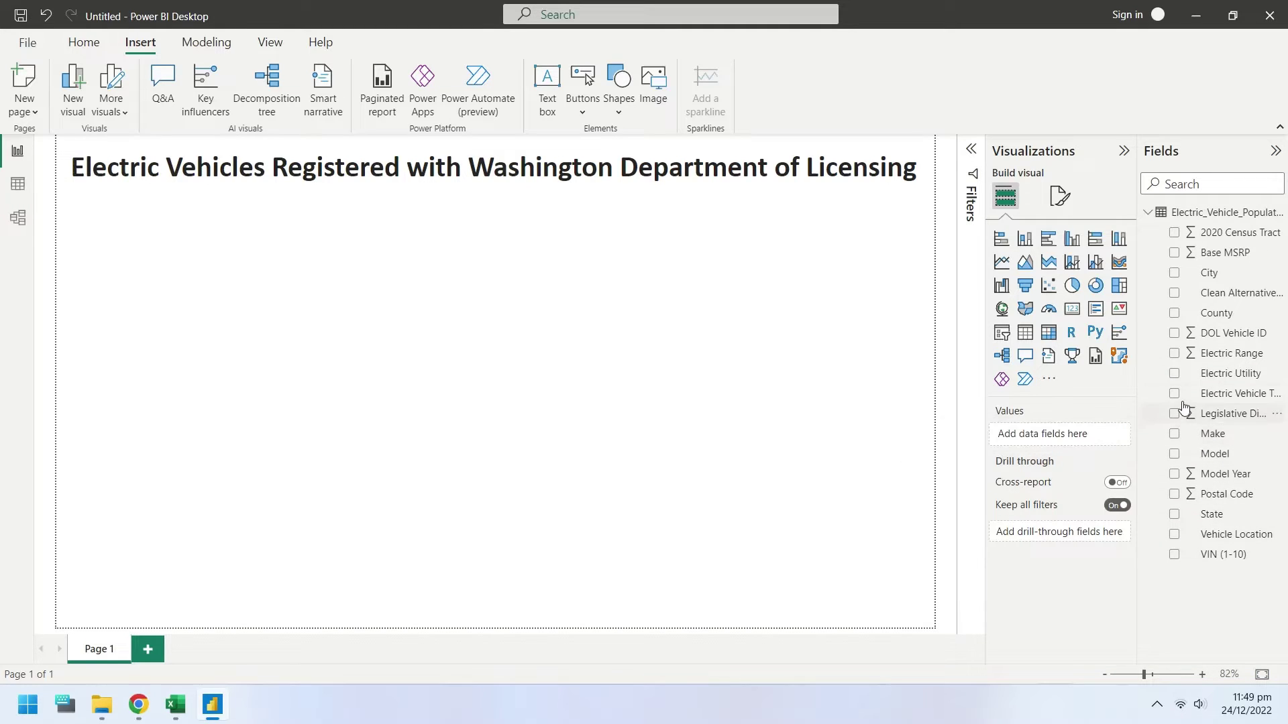
pyautogui.moveTo(1137, 387); pyautogui.dragTo(1122, 382)
pyautogui.click(1157, 394)
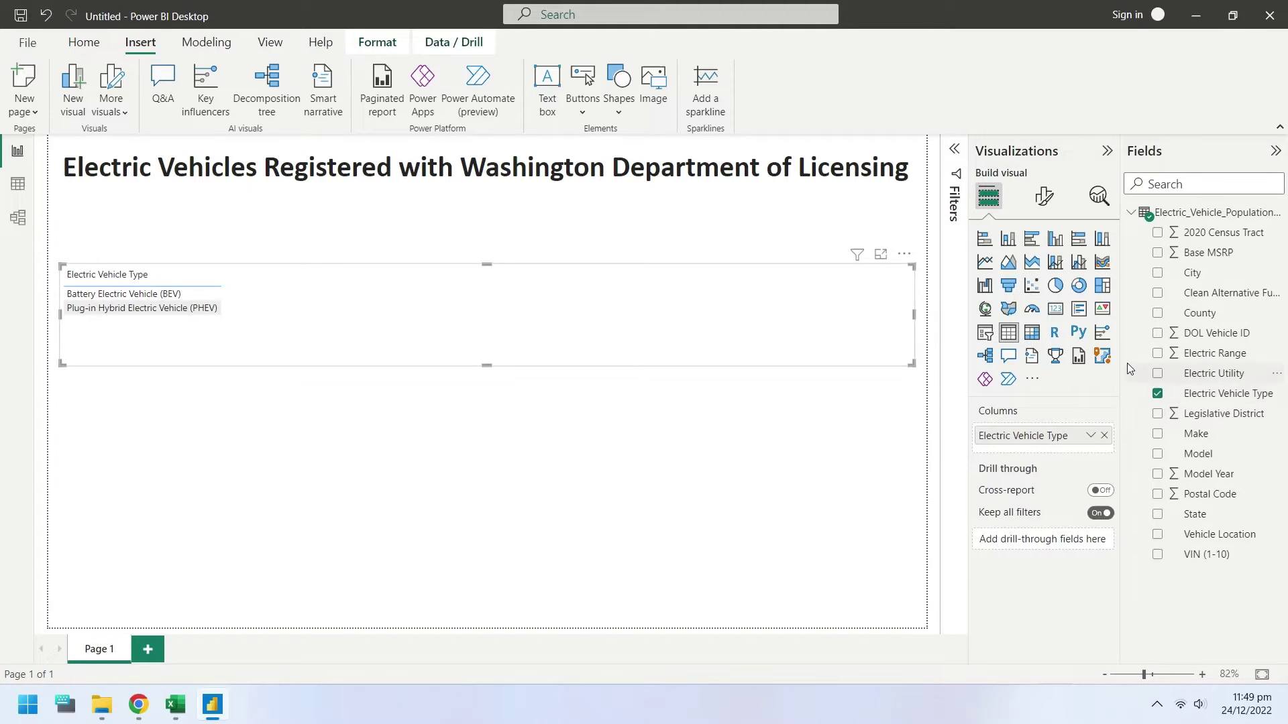
pyautogui.click(1056, 287)
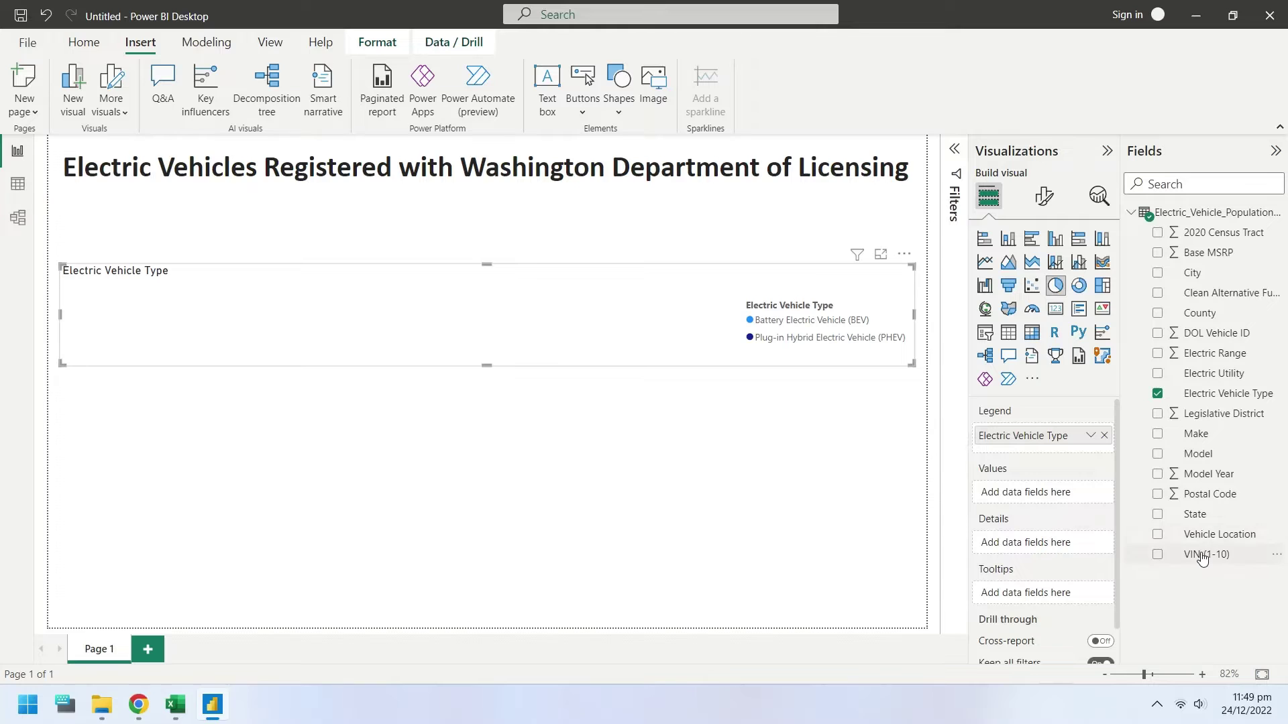
pyautogui.moveTo(1202, 559); pyautogui.dragTo(1052, 498)
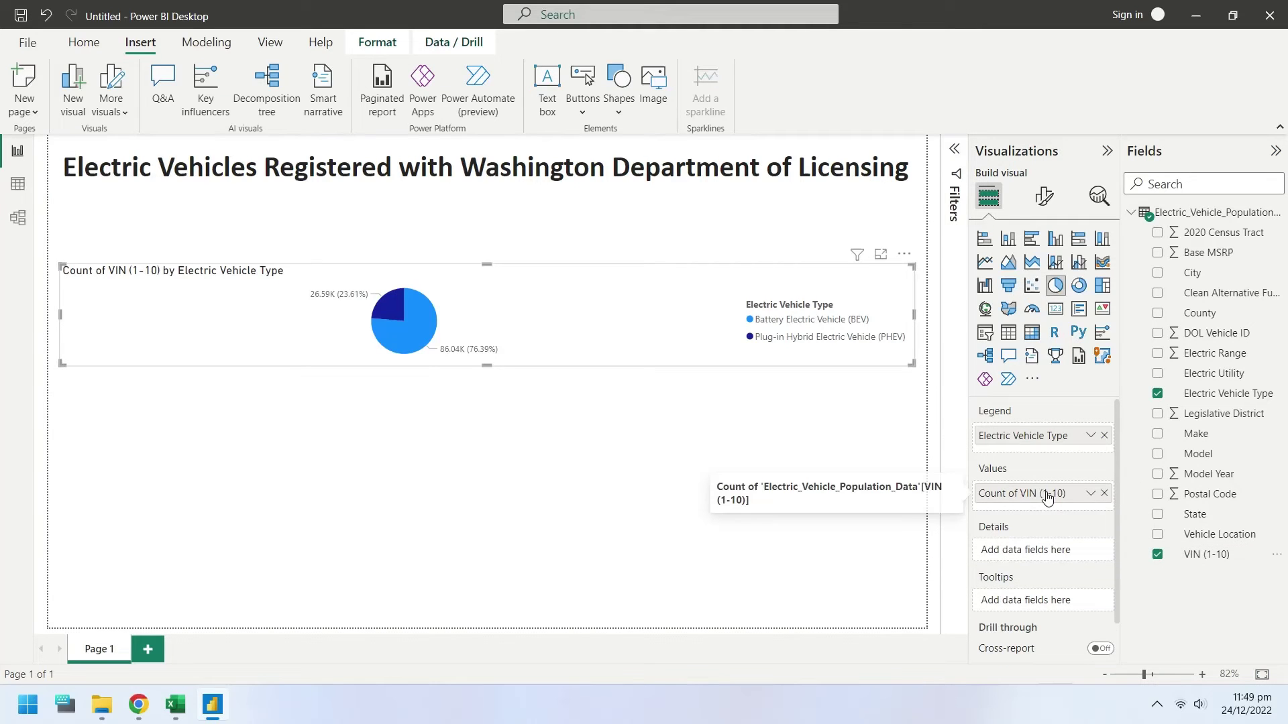
# Rename the pie chart's Count of VIN measure to Number of Vehicles
pyautogui.doubleClick(1066, 494)
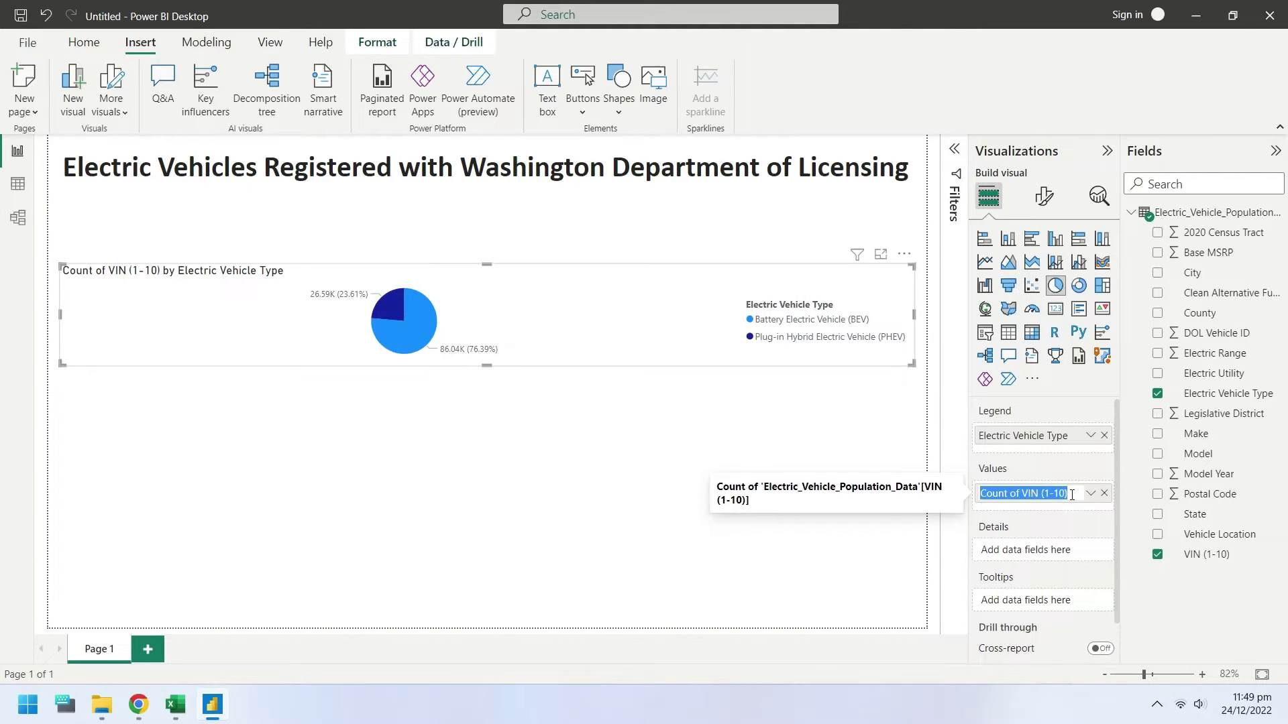
pyautogui.write('Number of Vehicles')
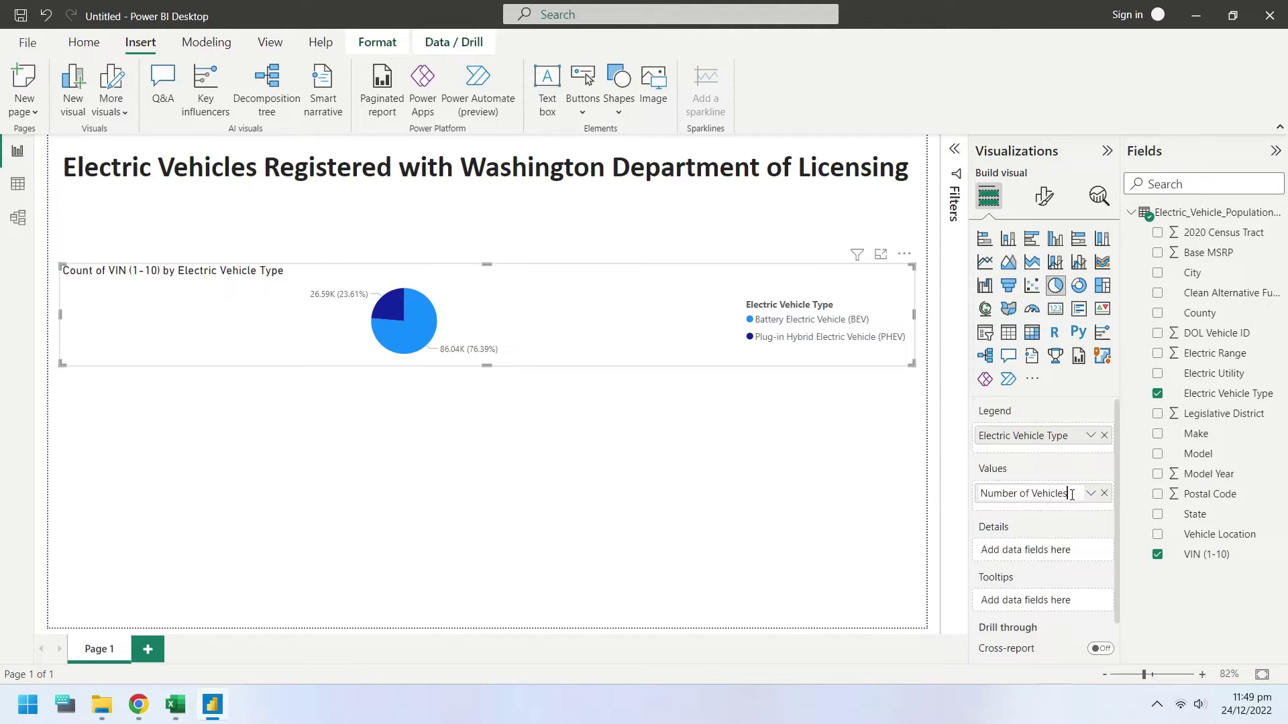
pyautogui.press('Return')
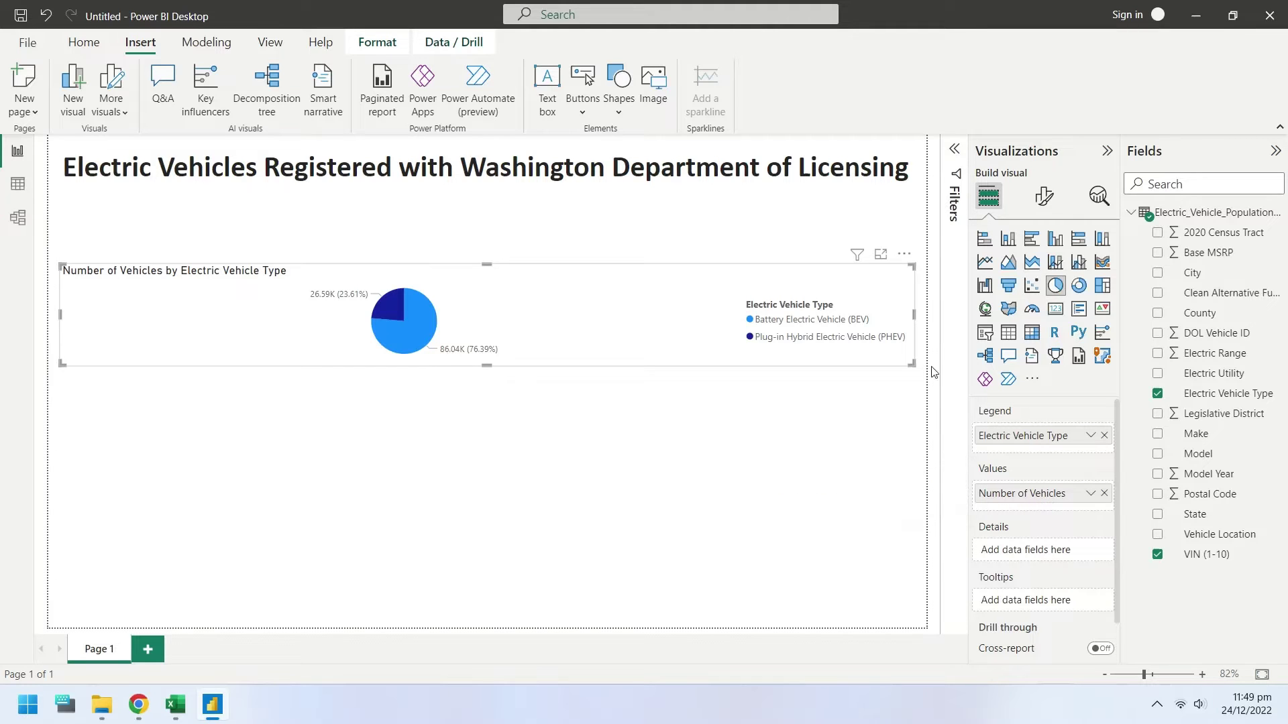
# Make the pie chart visual narrower and taller, with its Legend format settings expanded
pyautogui.moveTo(916, 315); pyautogui.dragTo(349, 316)
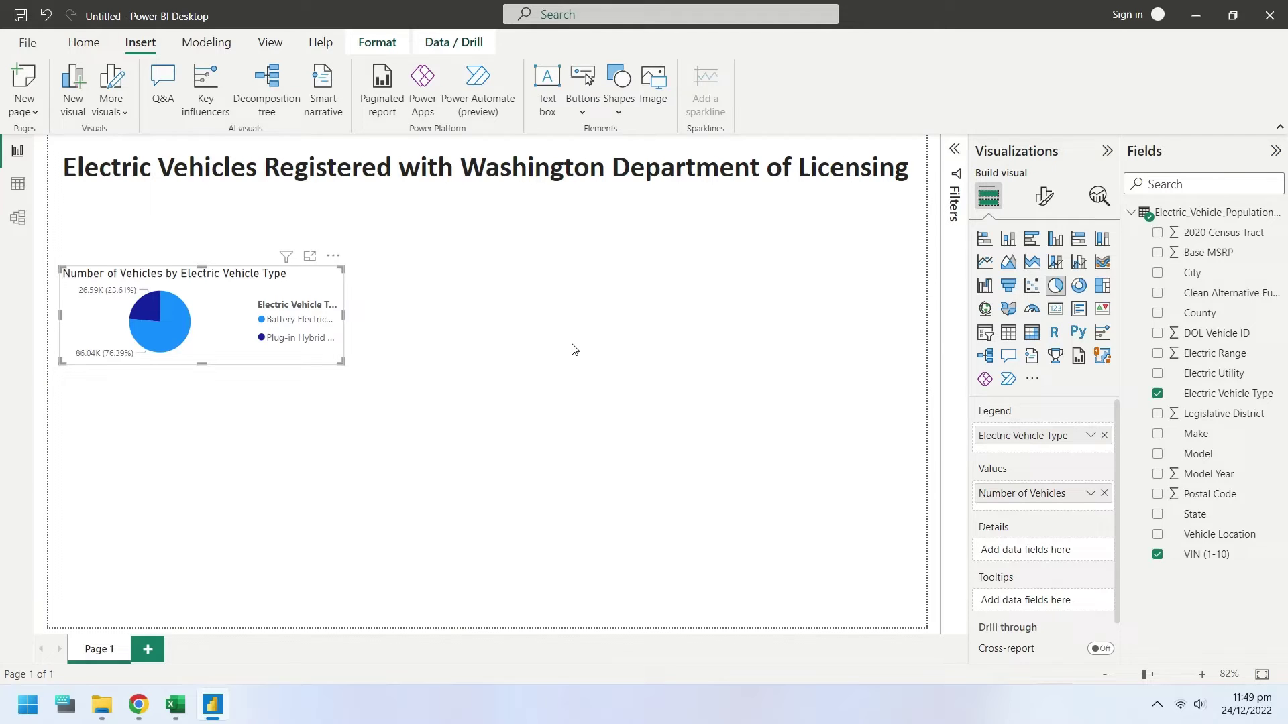
pyautogui.click(1044, 196)
pyautogui.click(998, 311)
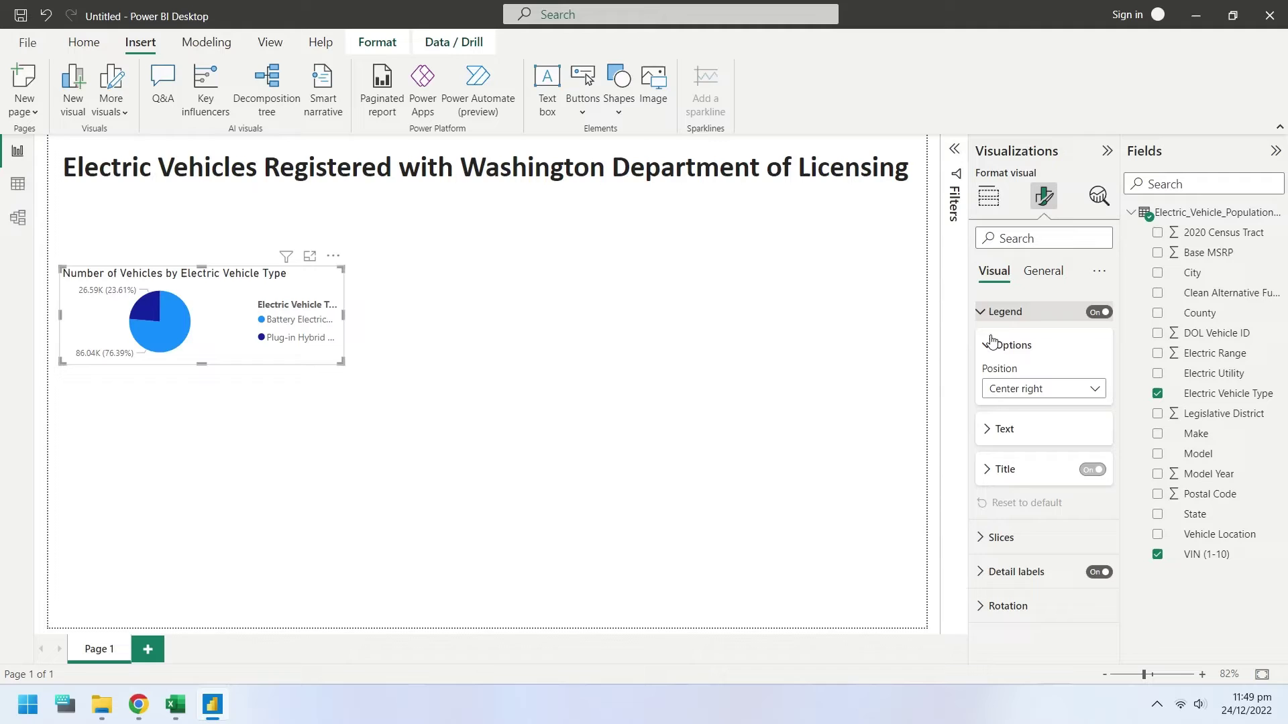
pyautogui.click(1043, 389)
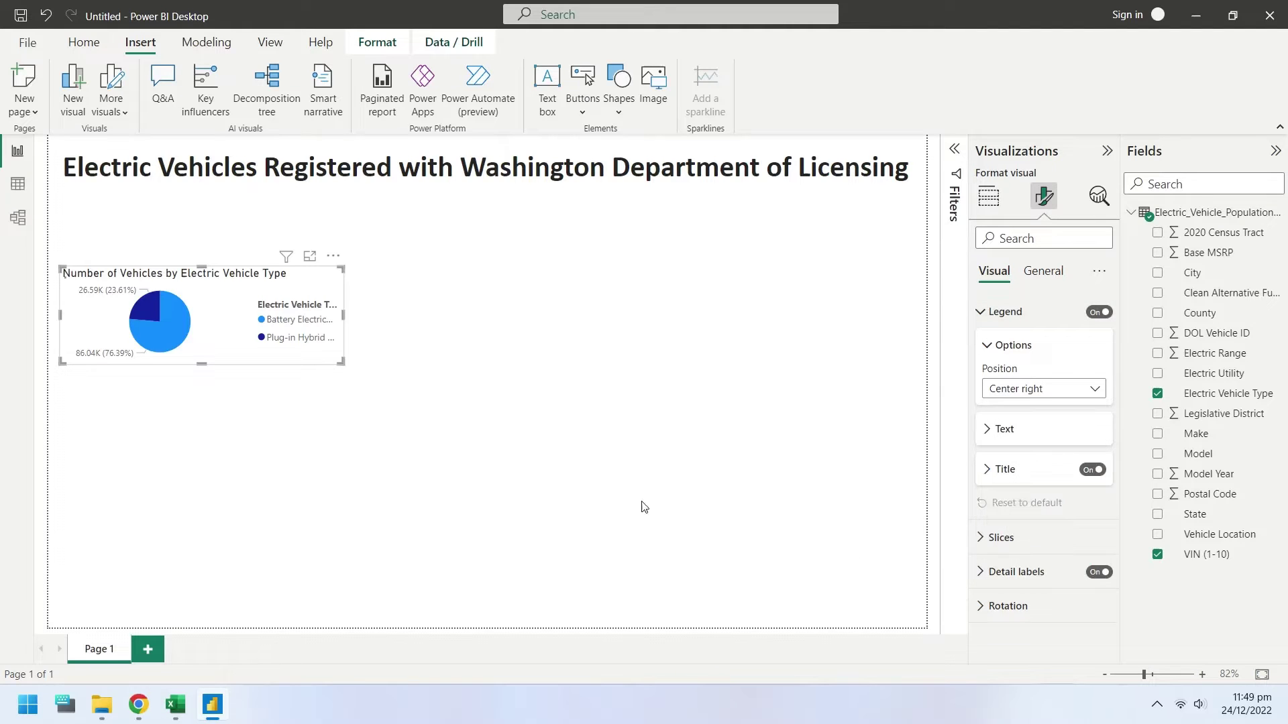
pyautogui.moveTo(208, 369); pyautogui.dragTo(204, 534)
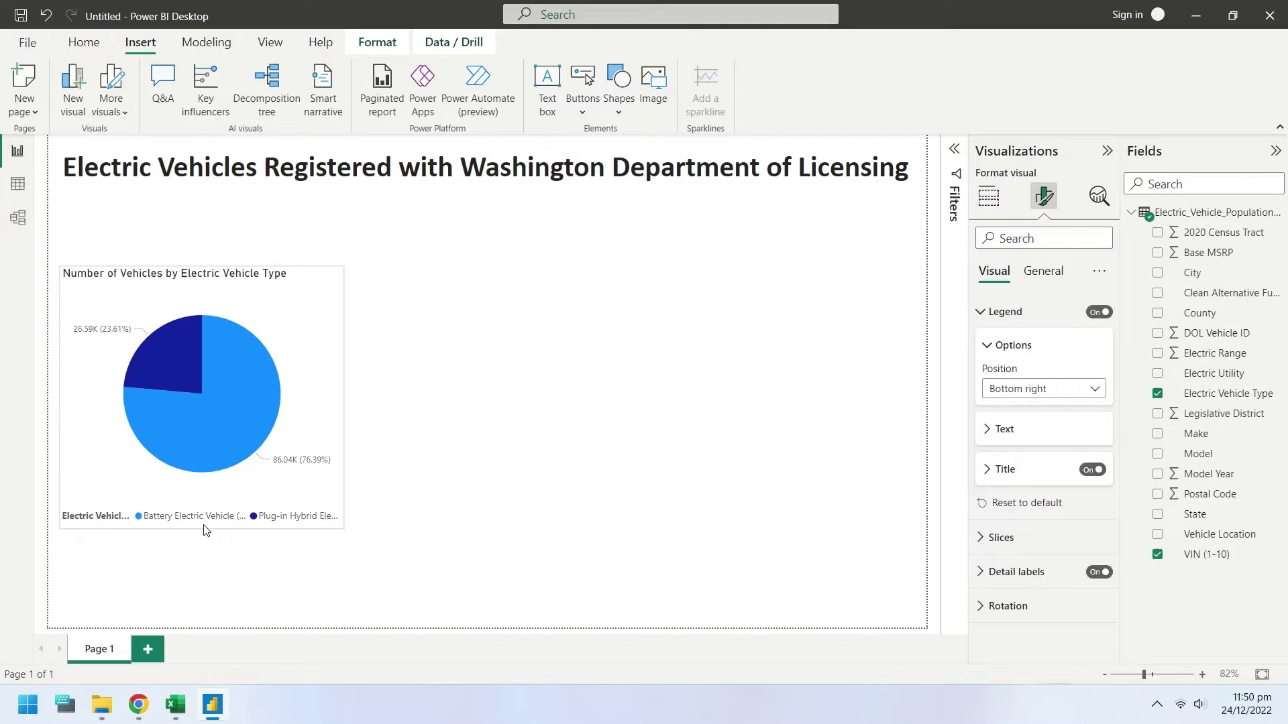
# Set the legend position to Bottom left, narrow the pie further, and move it under the title
pyautogui.click(1041, 390)
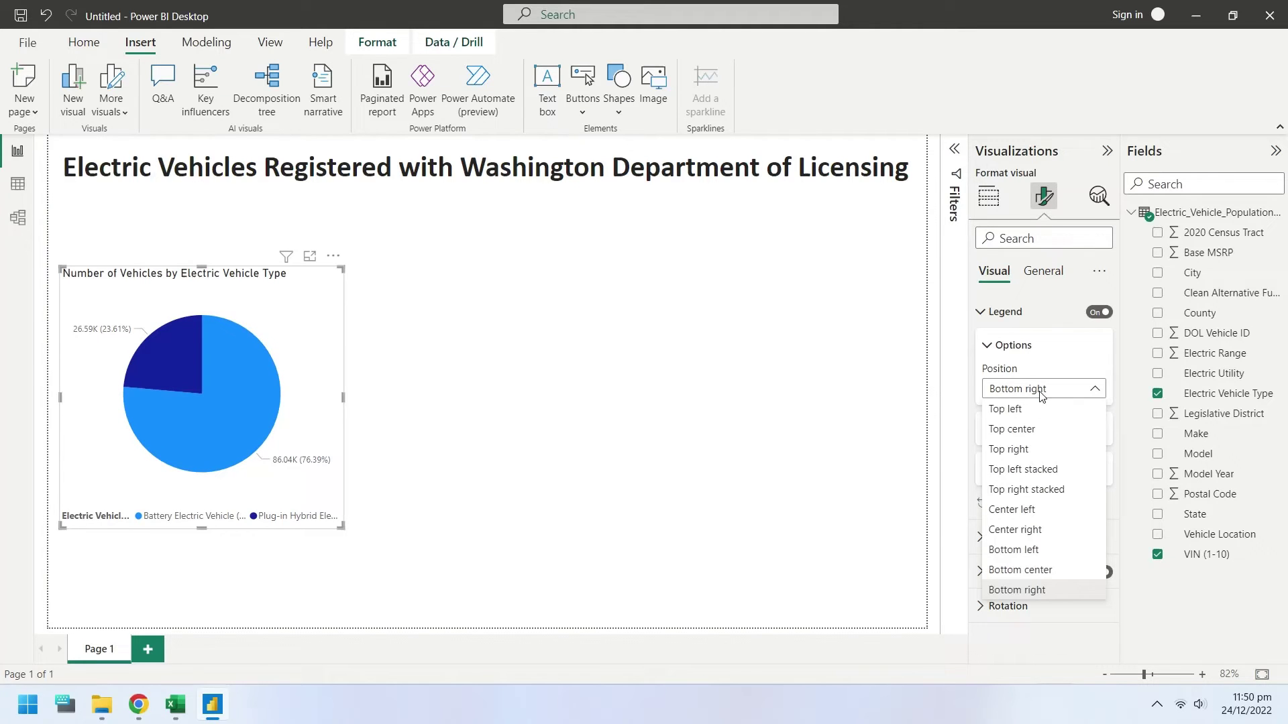
pyautogui.click(1031, 570)
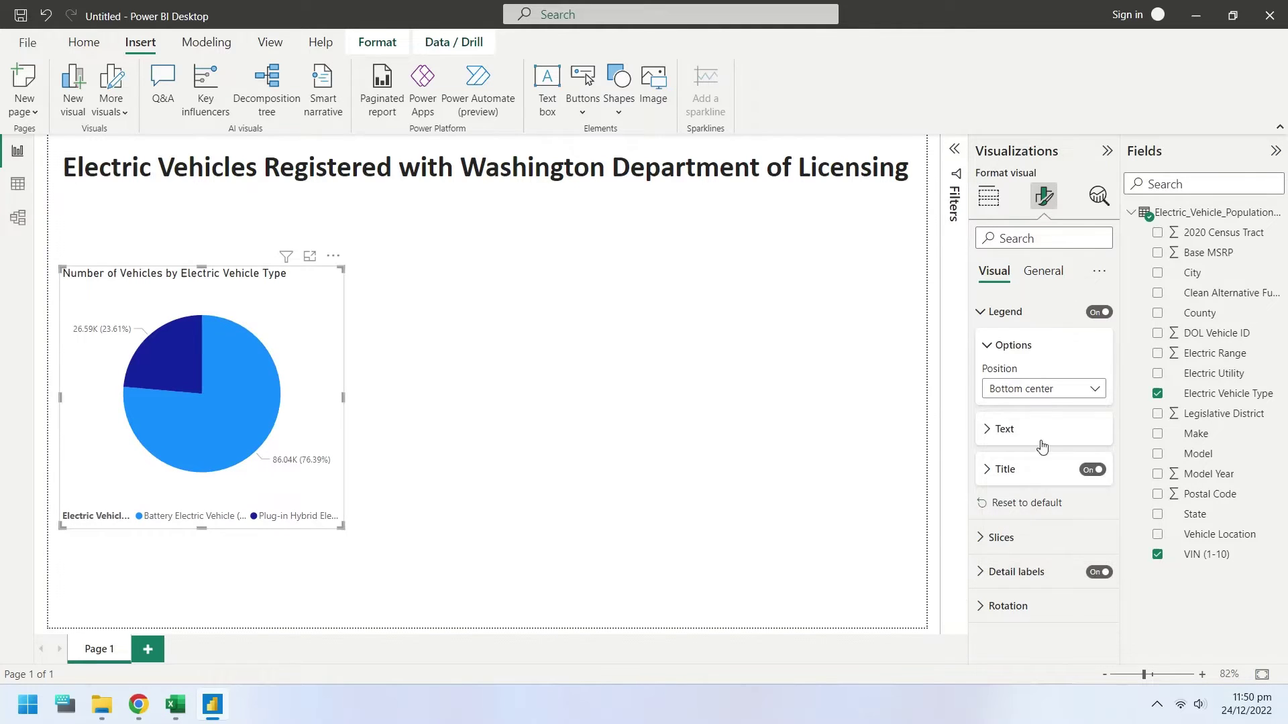
pyautogui.click(1043, 390)
pyautogui.click(1031, 550)
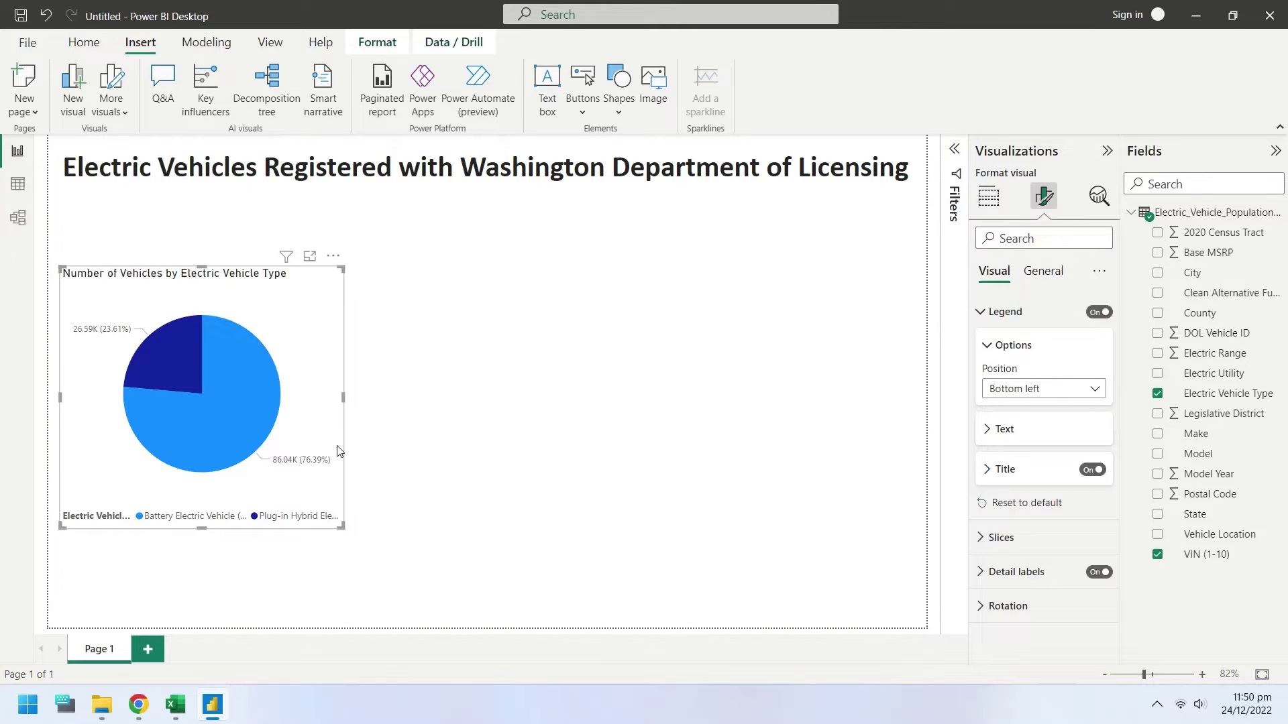
pyautogui.moveTo(344, 395); pyautogui.dragTo(235, 401)
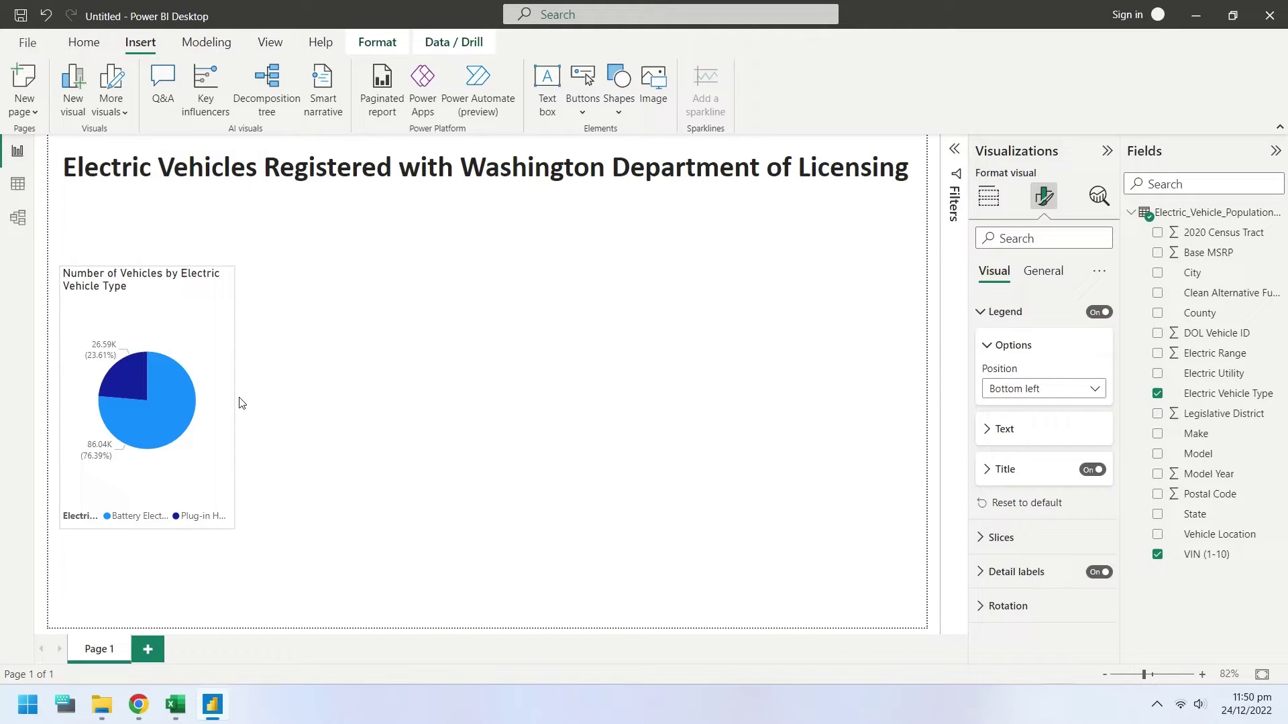
pyautogui.moveTo(211, 372); pyautogui.dragTo(209, 293)
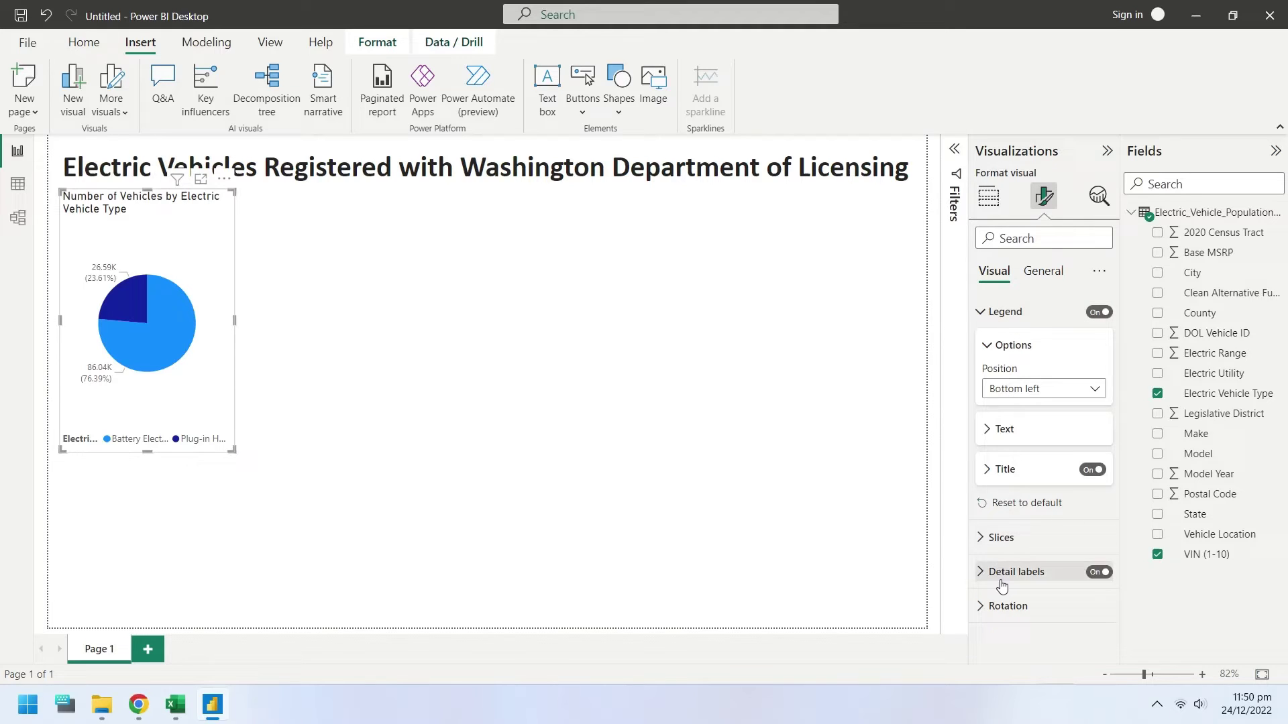
# Choose the light blue swatch as the pie chart's Effects background colour
pyautogui.click(1041, 271)
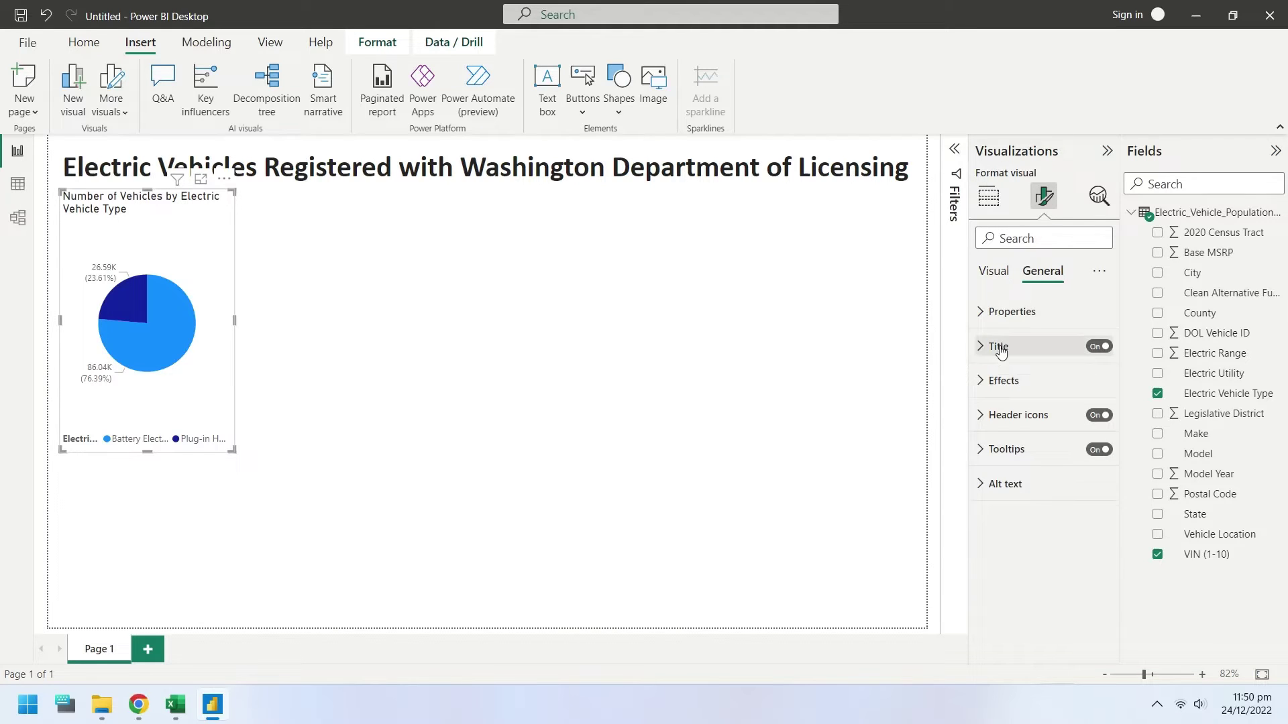
pyautogui.click(994, 389)
pyautogui.click(1004, 457)
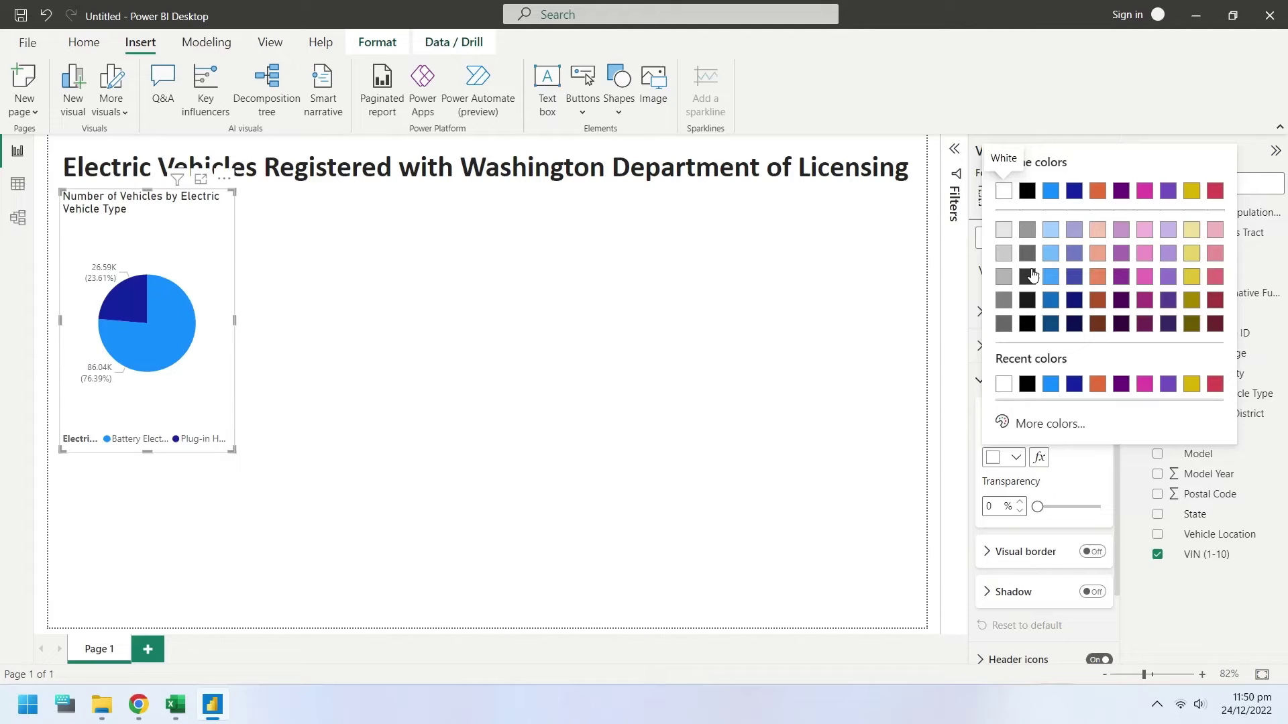
pyautogui.click(1050, 230)
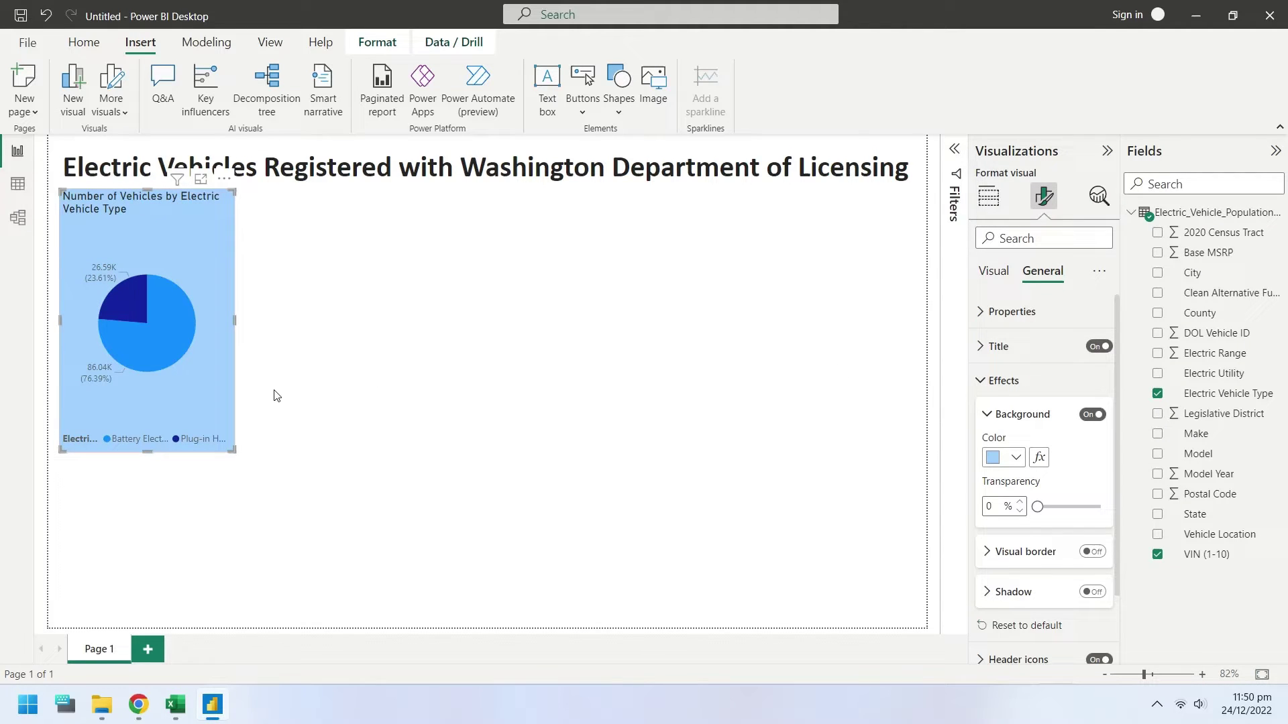
# Rename the pie chart's Number of Vehicles measure to Number of EVs
pyautogui.click(335, 395)
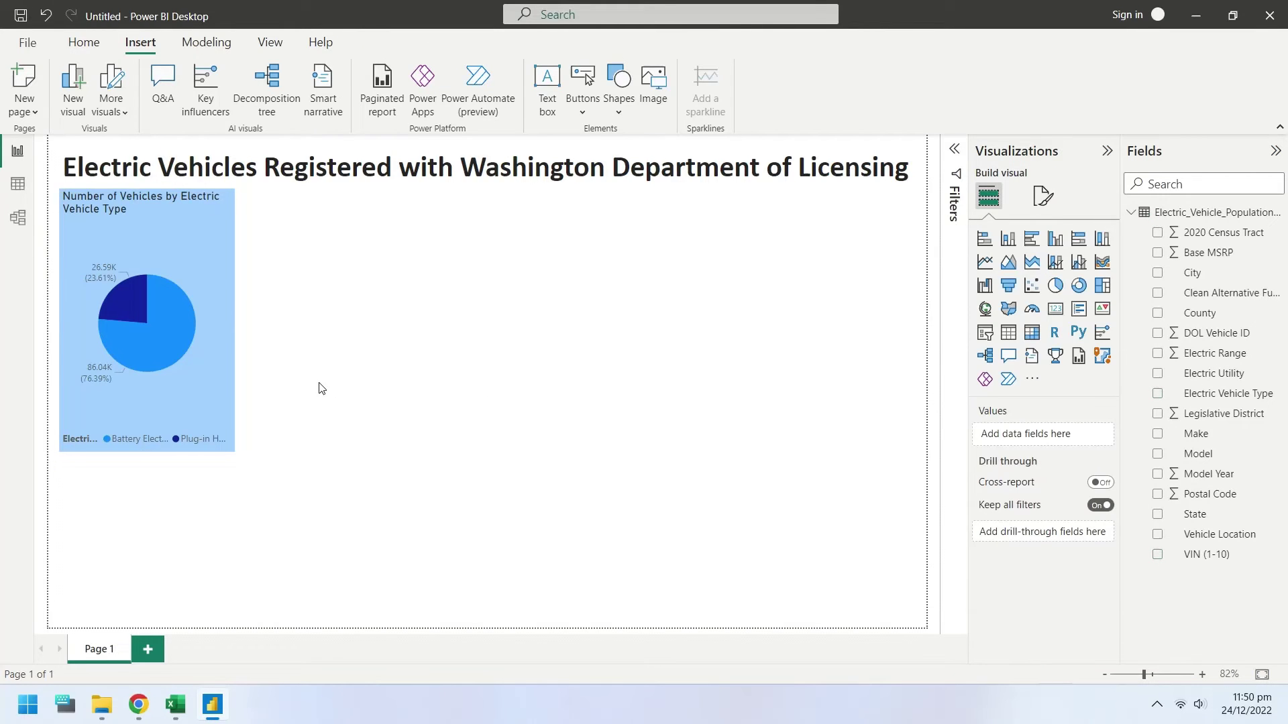
pyautogui.click(216, 389)
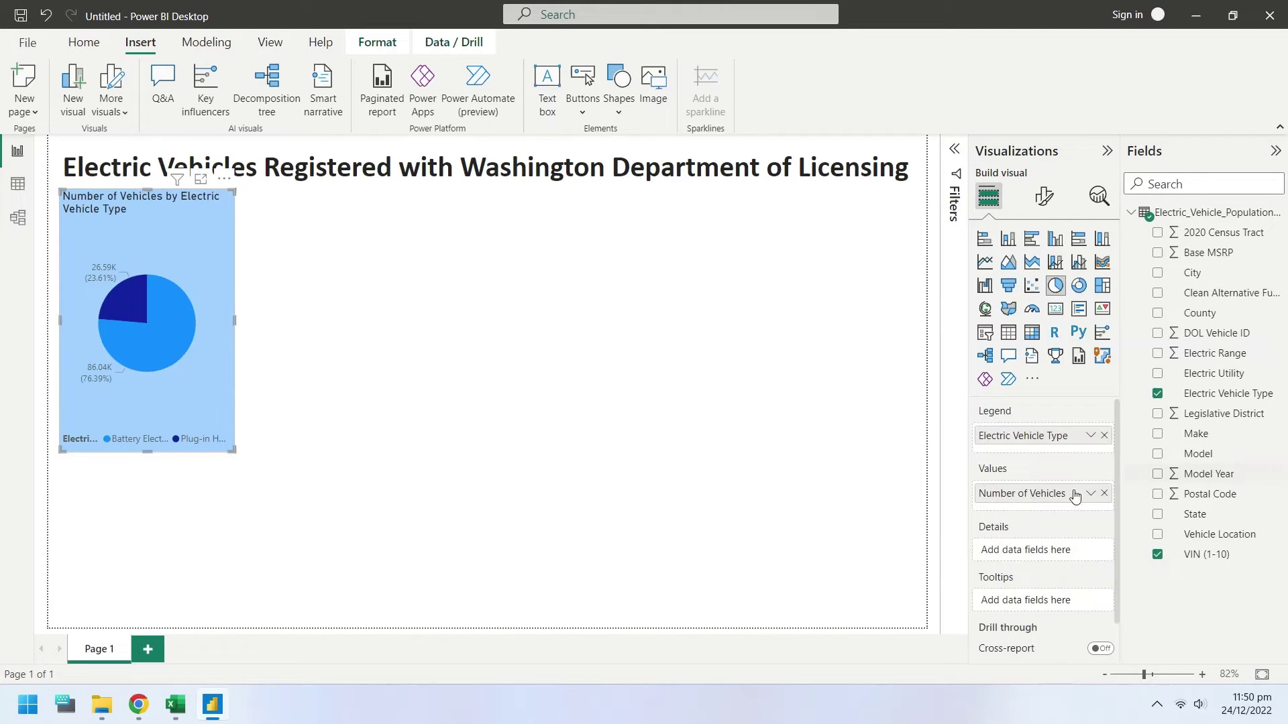
pyautogui.doubleClick(1040, 494)
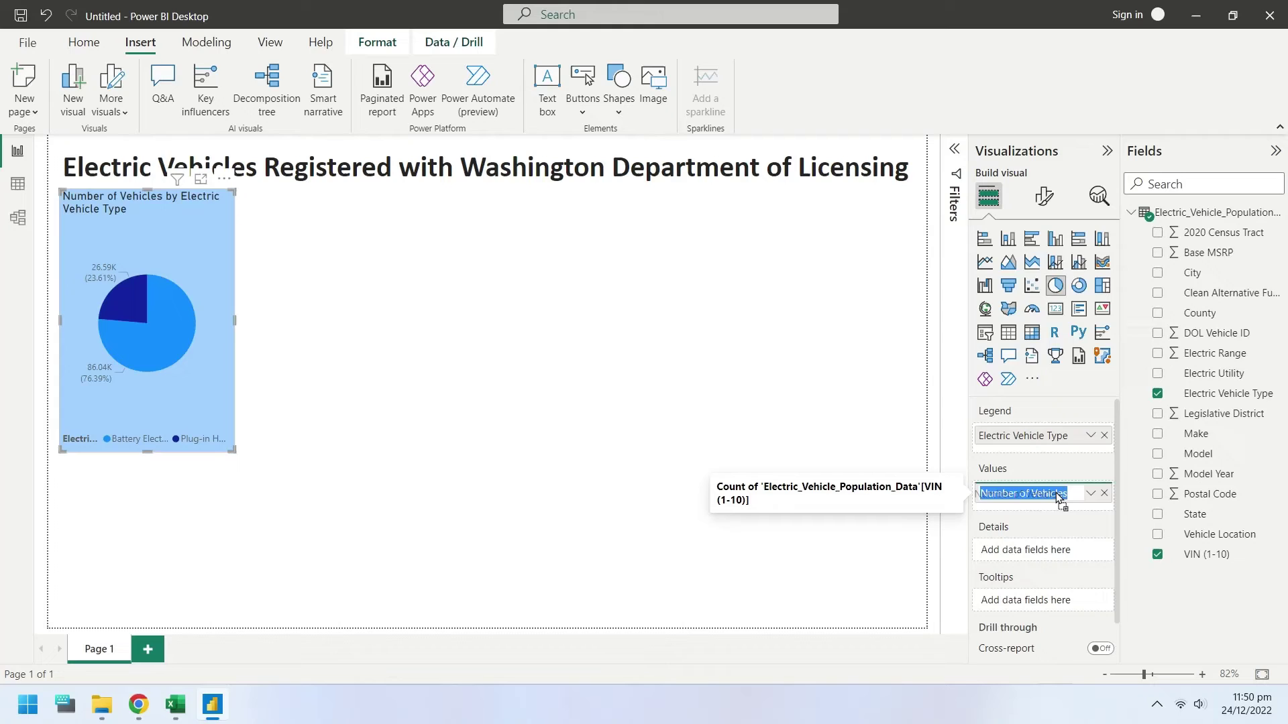
pyautogui.doubleClick(1047, 495)
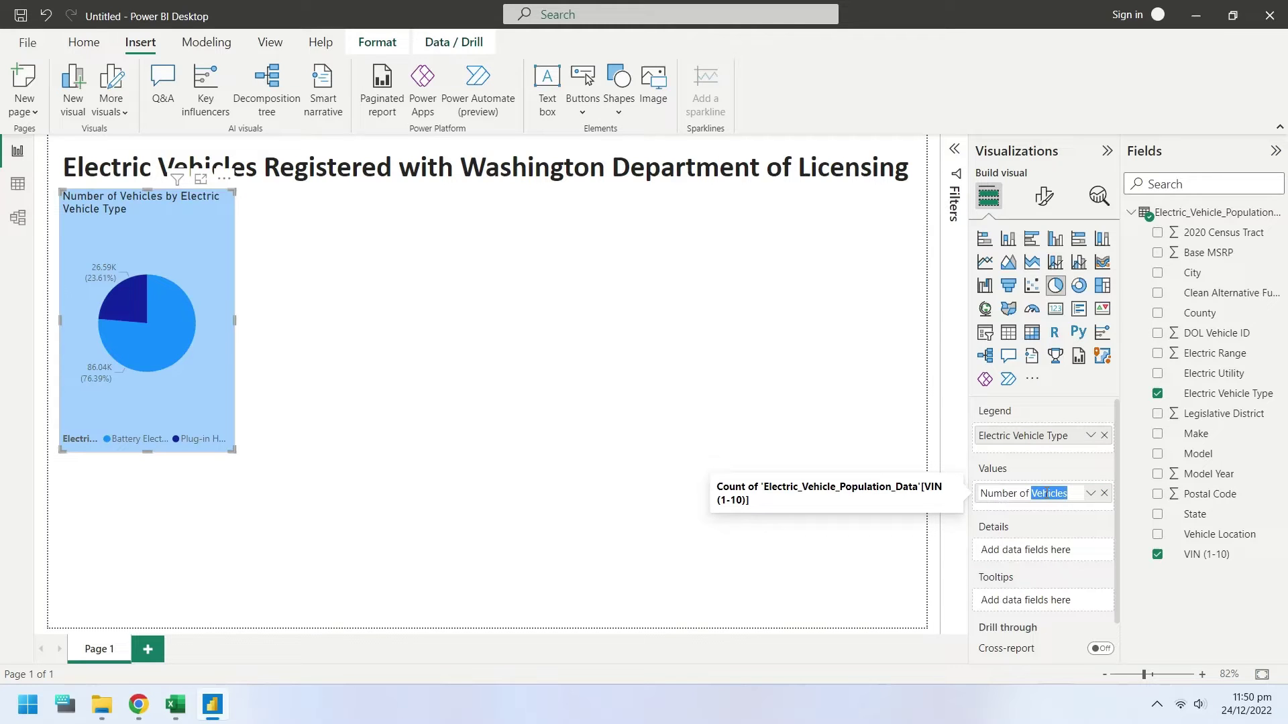
pyautogui.write('EVs\\')
pyautogui.press('Return')
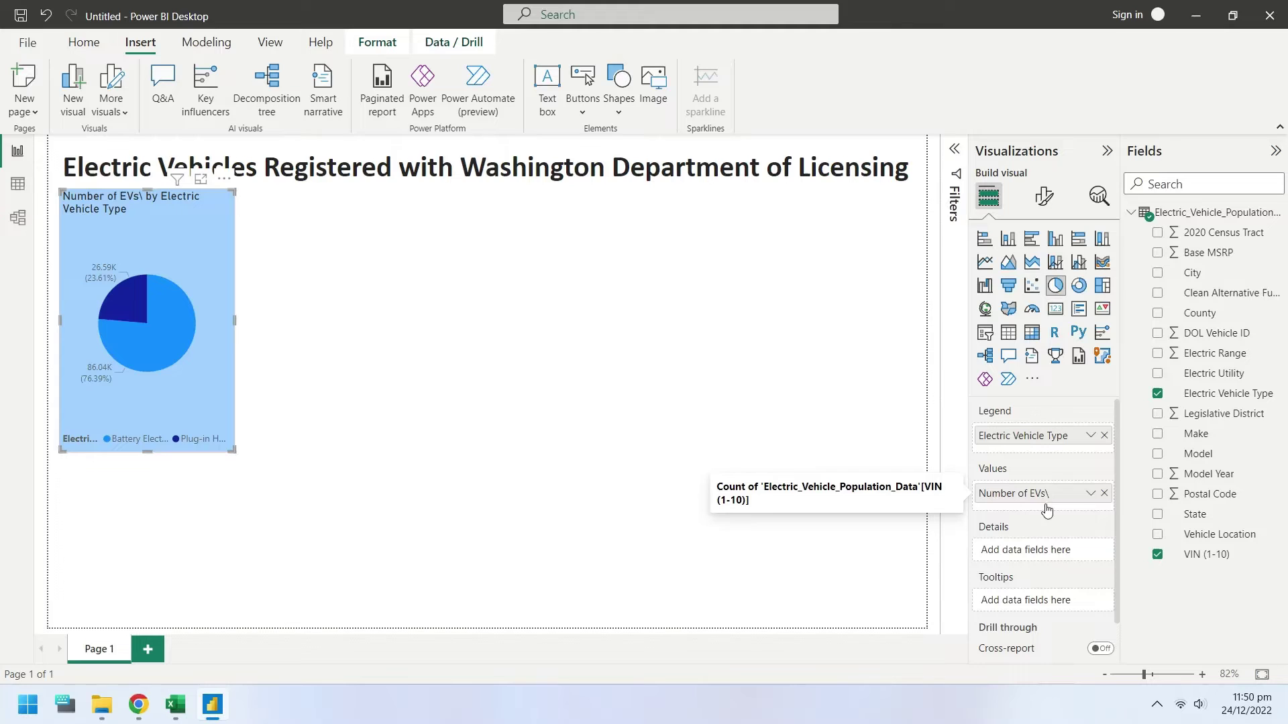
pyautogui.doubleClick(1045, 495)
pyautogui.click(1056, 502)
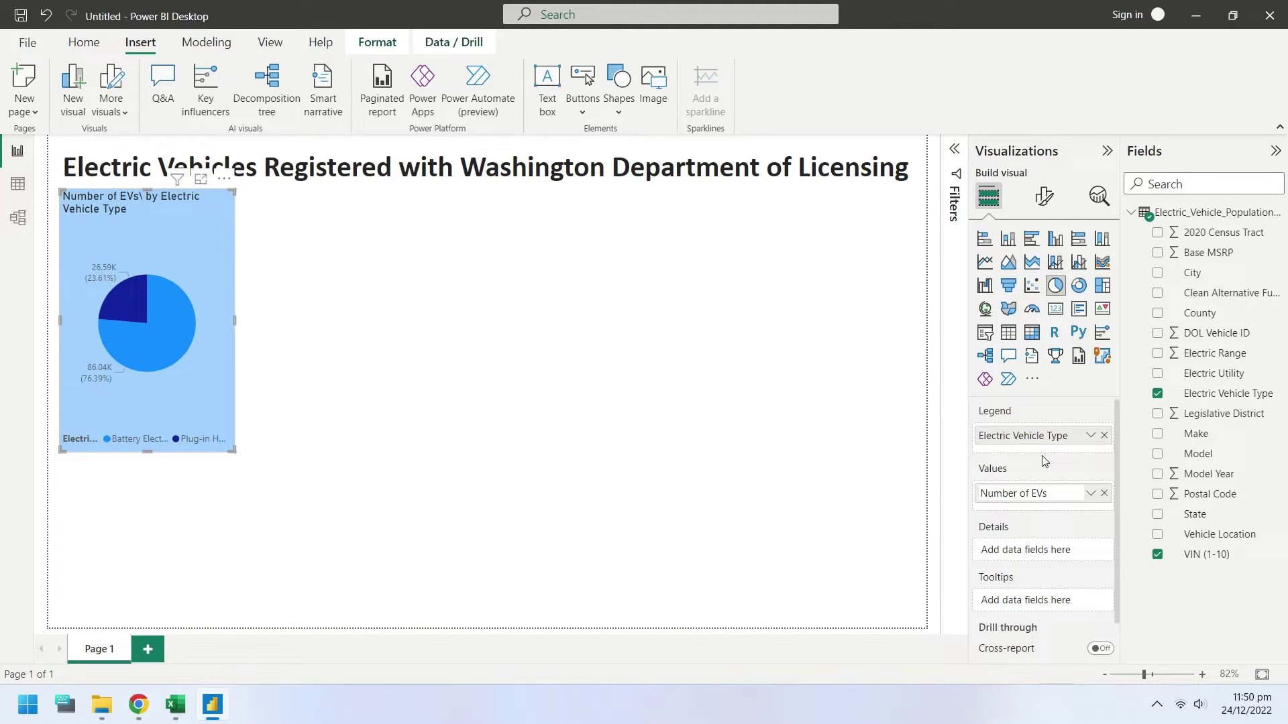
# Rename the Electric Vehicle Type legend field to Type
pyautogui.doubleClick(1033, 436)
pyautogui.click(1047, 435)
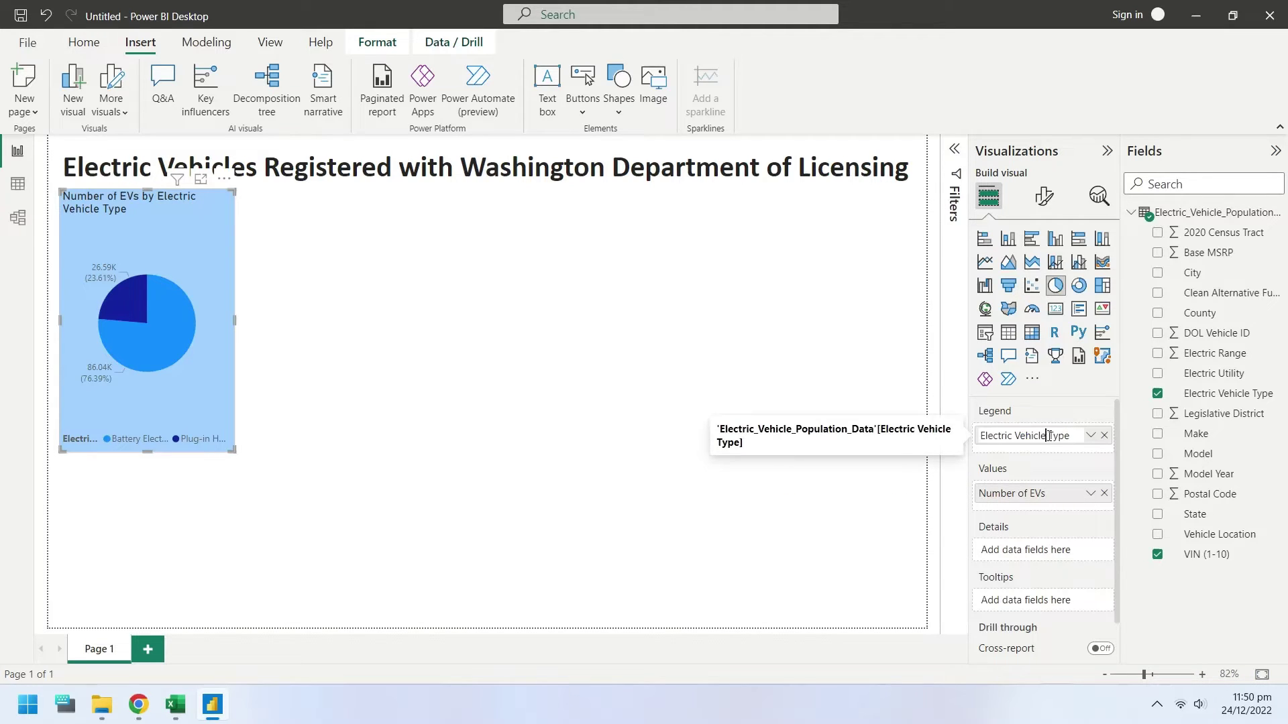
pyautogui.hotkey('shift', 'Home')
pyautogui.press('BackSpace')
pyautogui.press('Return')
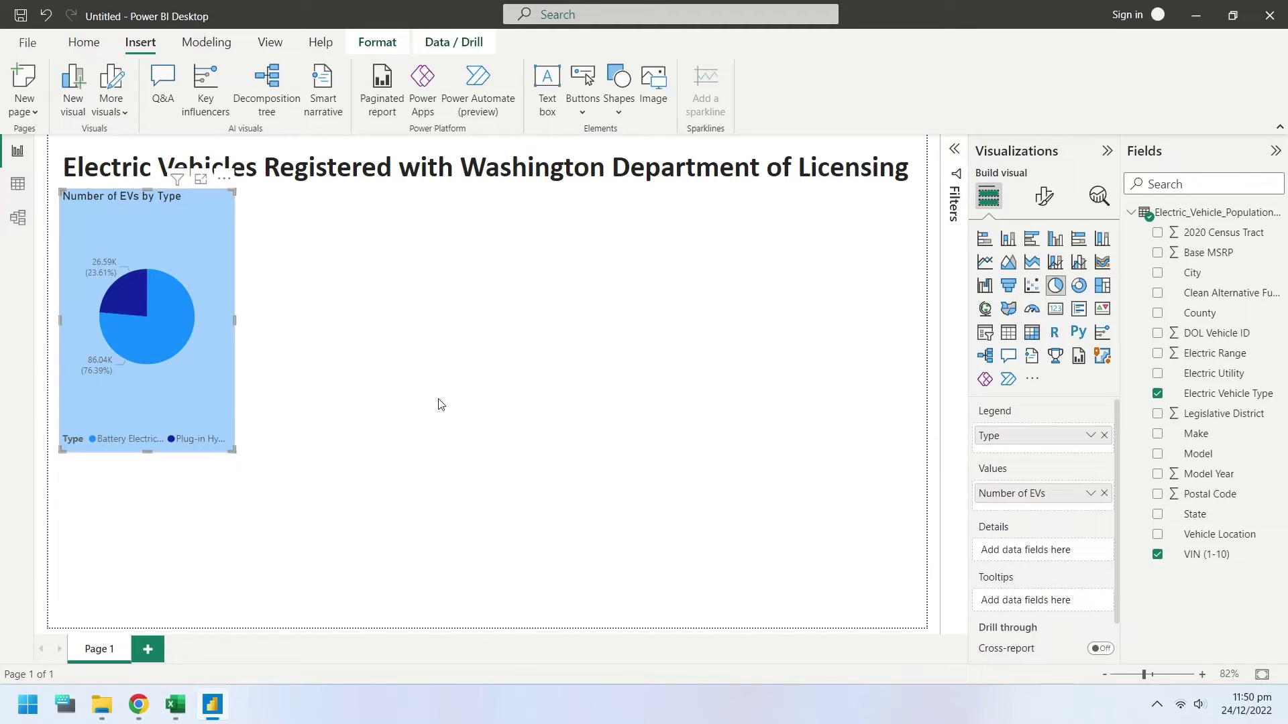
pyautogui.click(343, 426)
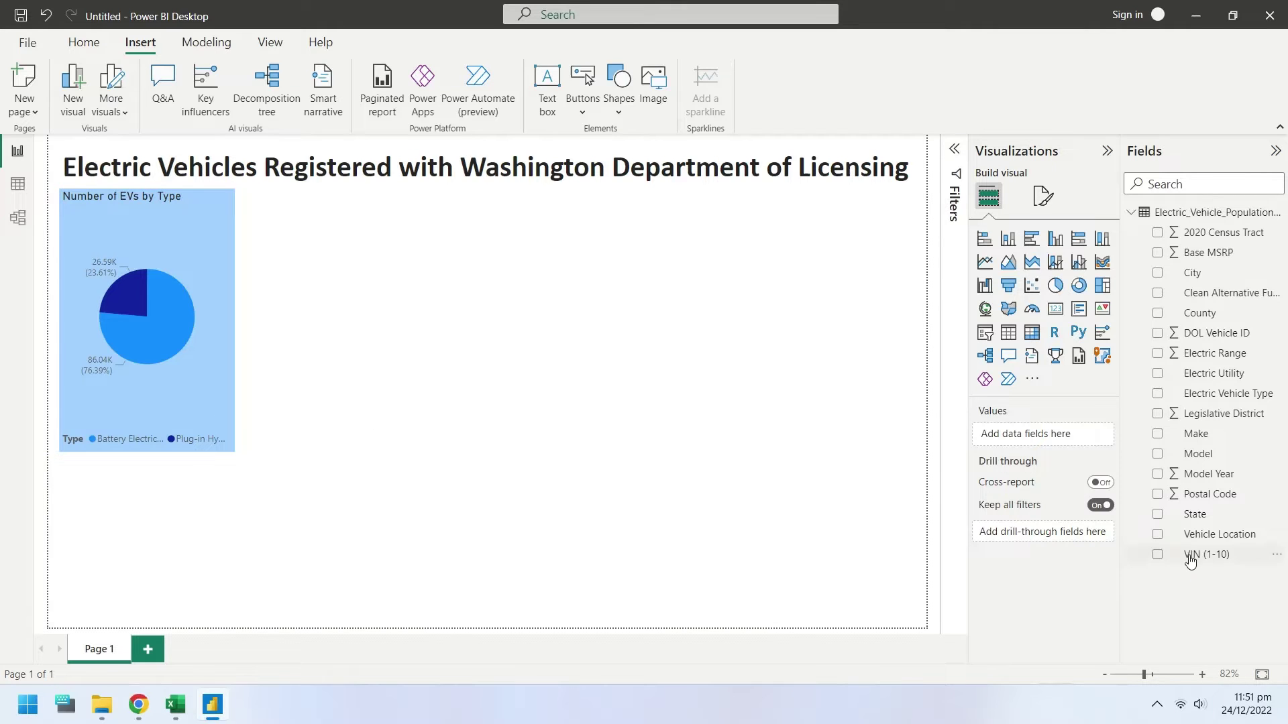
# Create a State map sized by Count of VIN (1-10), renaming the bubble measure to Number of EVs
pyautogui.click(1166, 514)
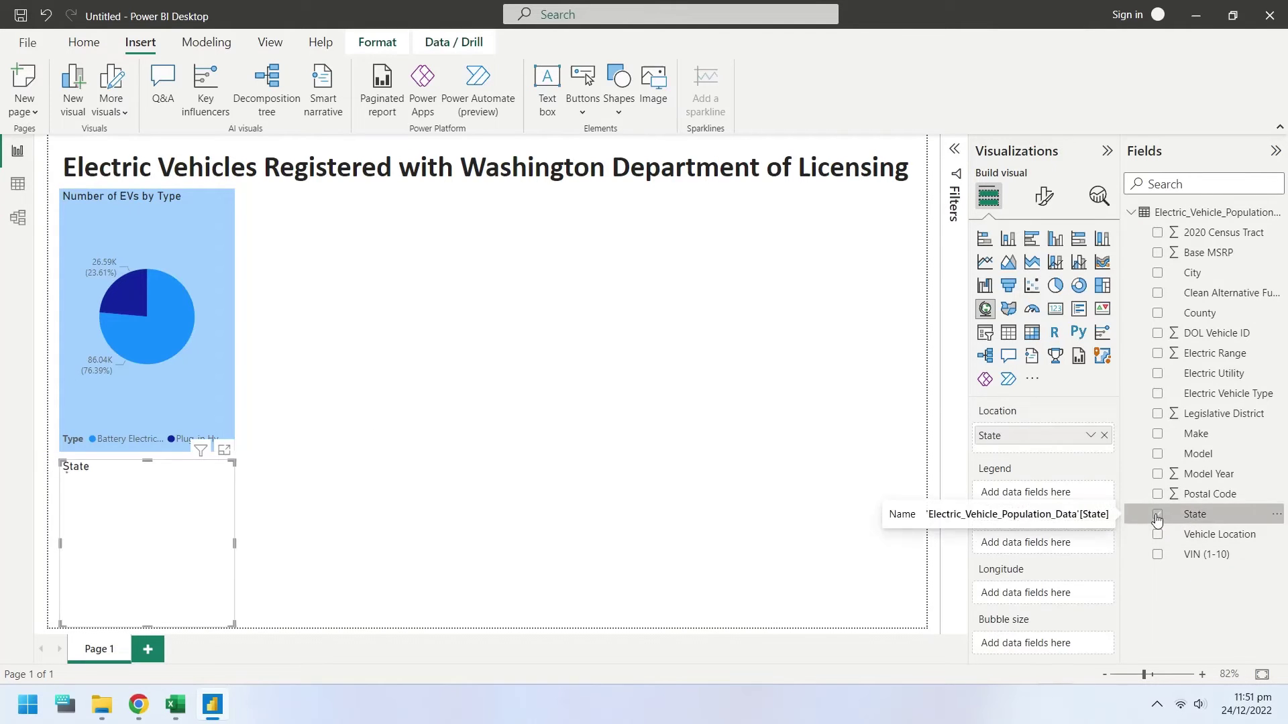
pyautogui.moveTo(1201, 560); pyautogui.dragTo(1046, 643)
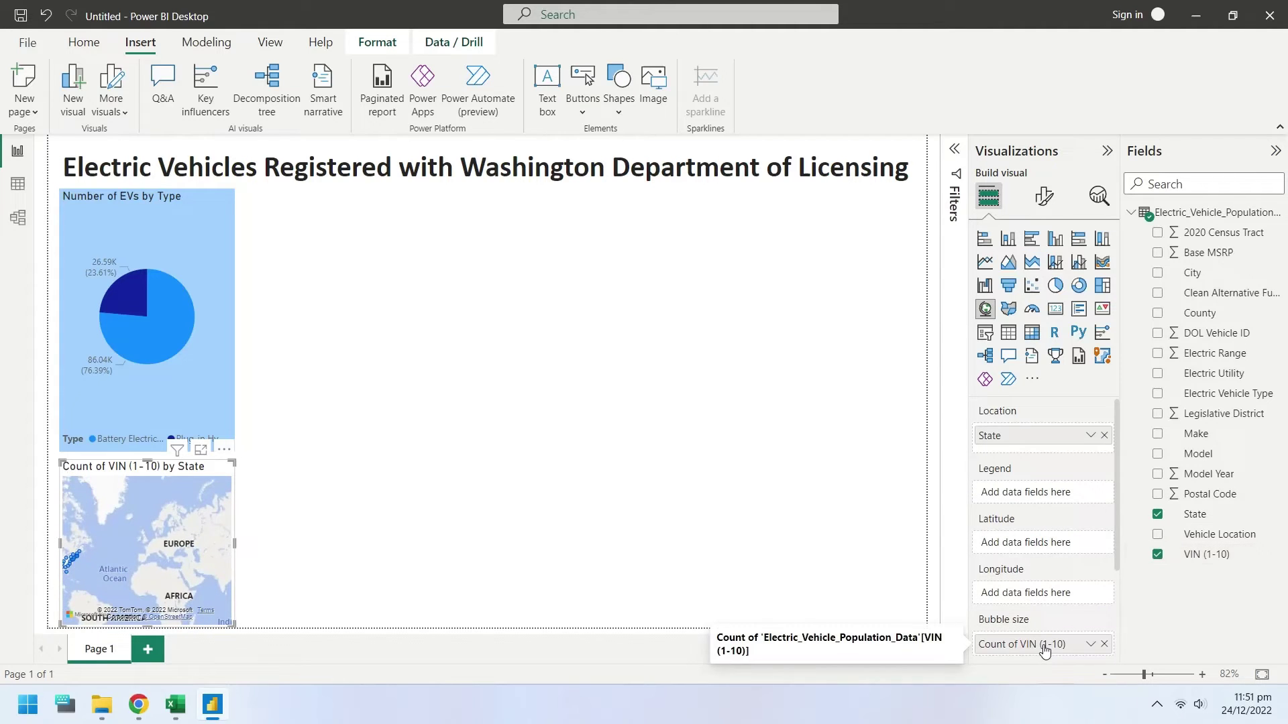
pyautogui.doubleClick(1044, 646)
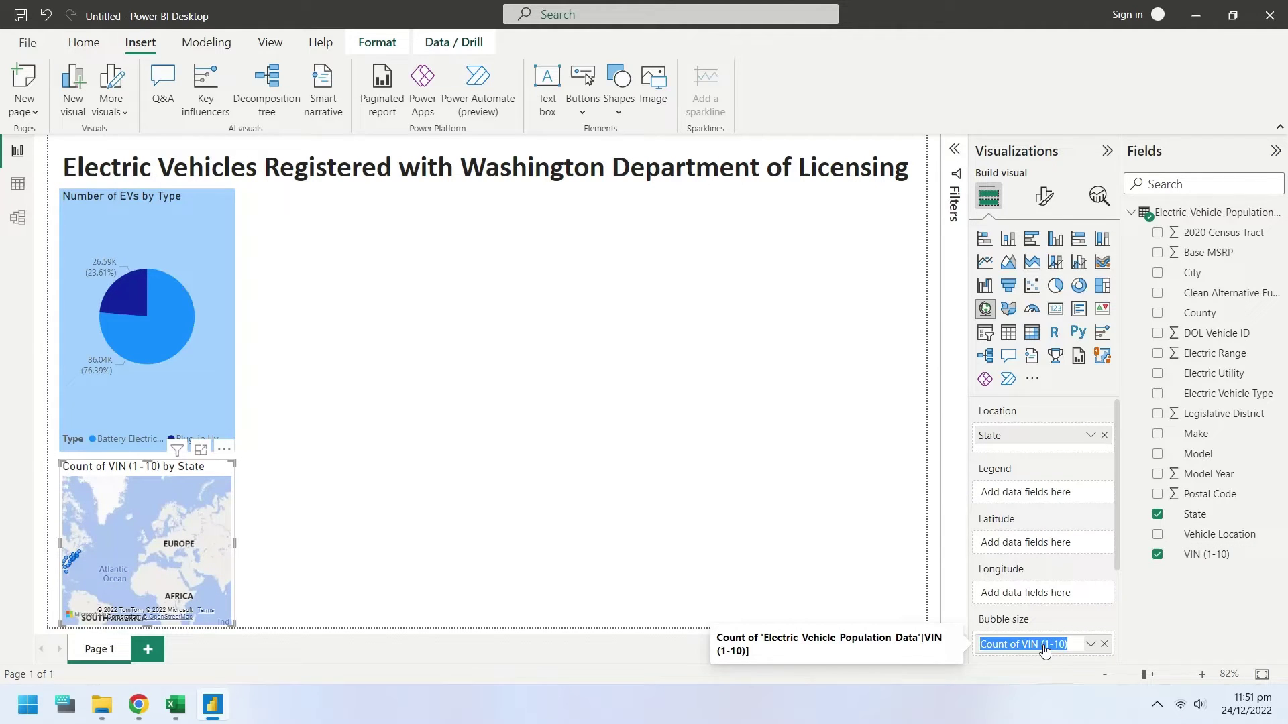
pyautogui.write('Number of')
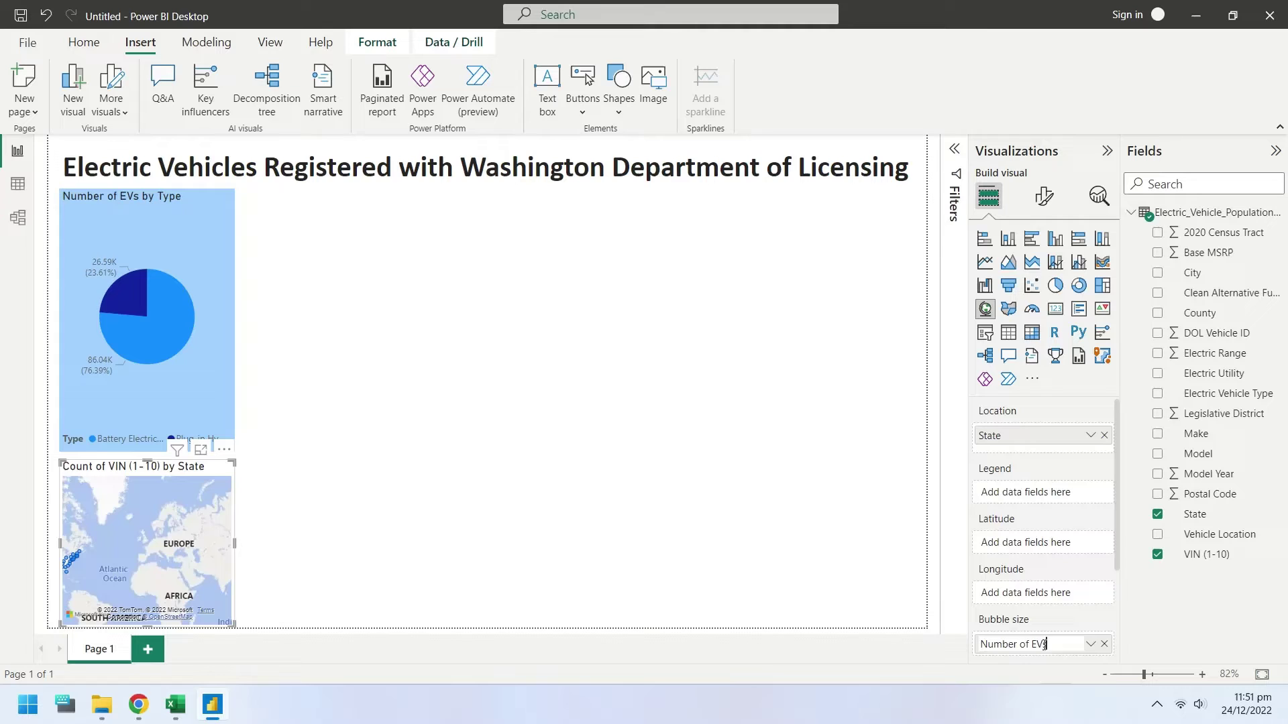
pyautogui.write(' EVs')
pyautogui.press('Return')
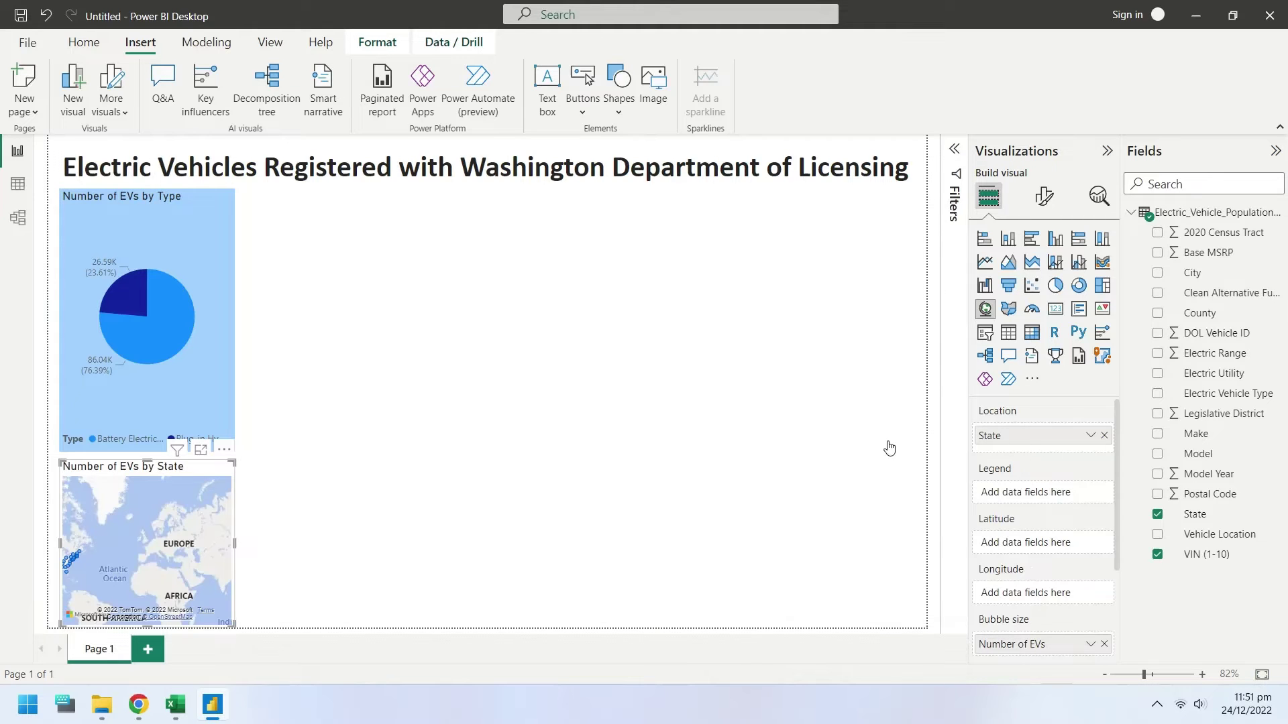
# Drag the State map up beside the pie chart and stretch it to the pie's height, slightly narrower
pyautogui.moveTo(191, 521); pyautogui.dragTo(238, 468)
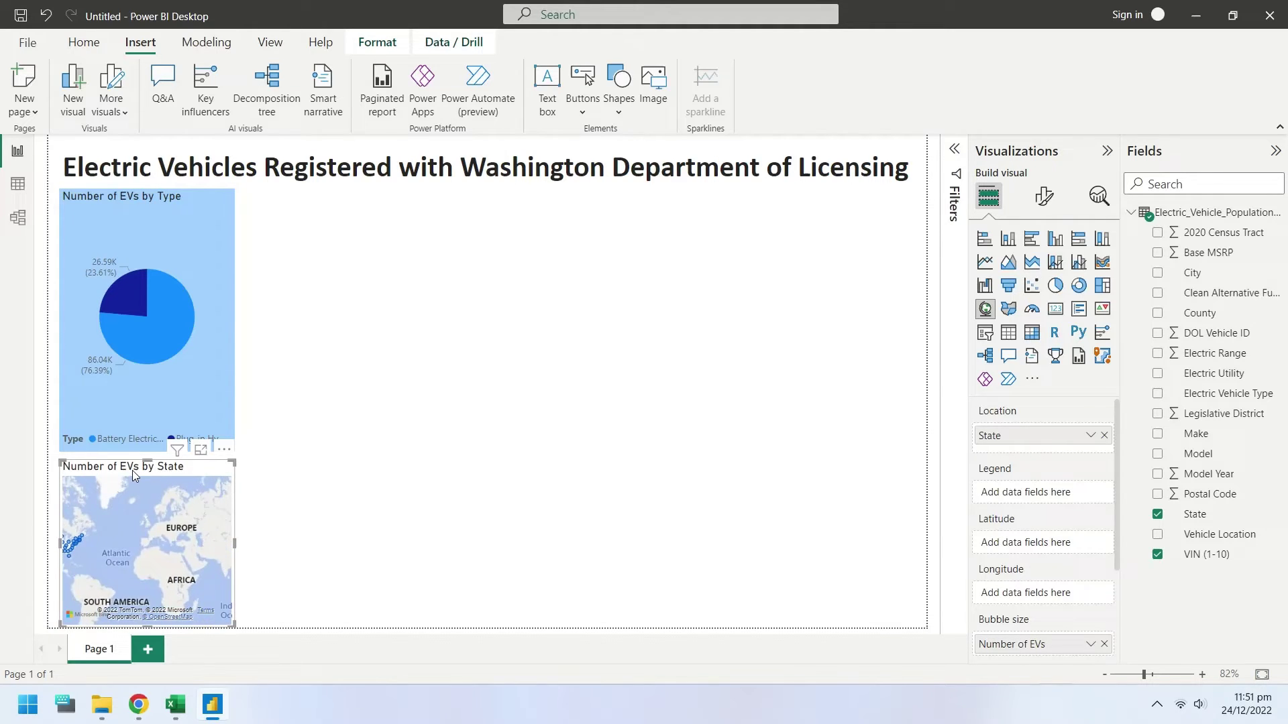
pyautogui.moveTo(138, 469); pyautogui.dragTo(327, 197)
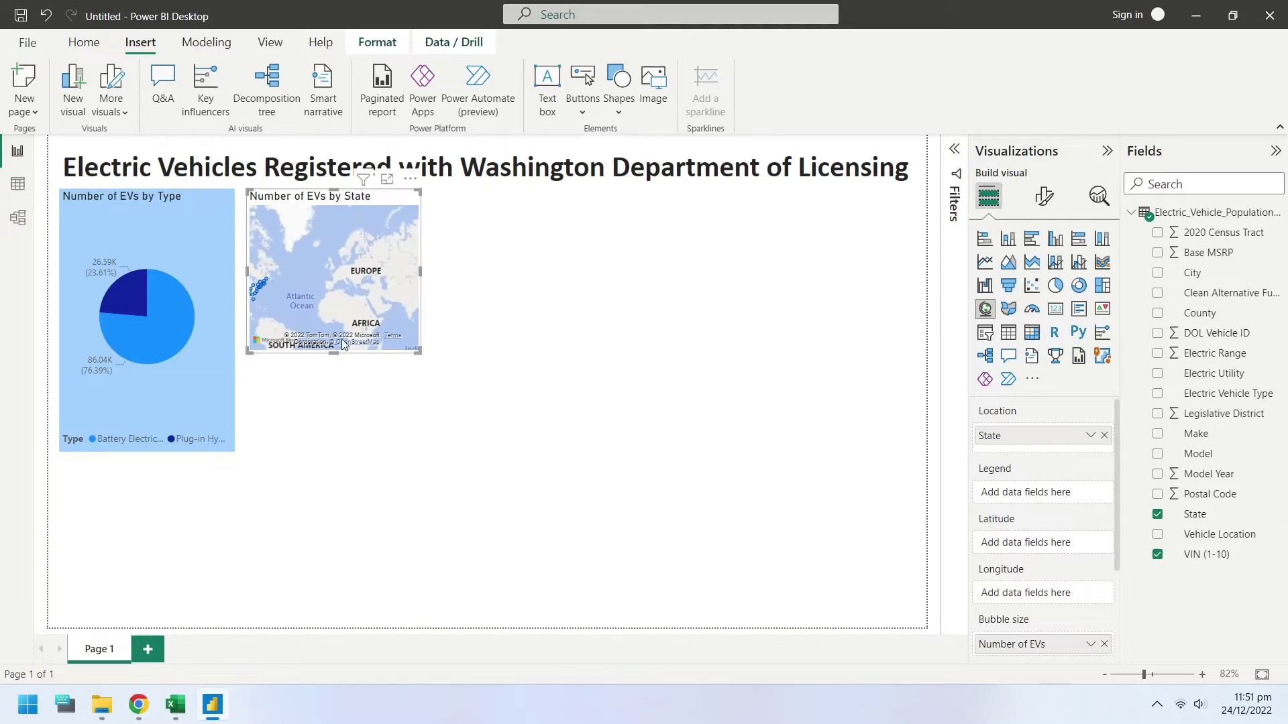
pyautogui.moveTo(335, 358); pyautogui.dragTo(335, 451)
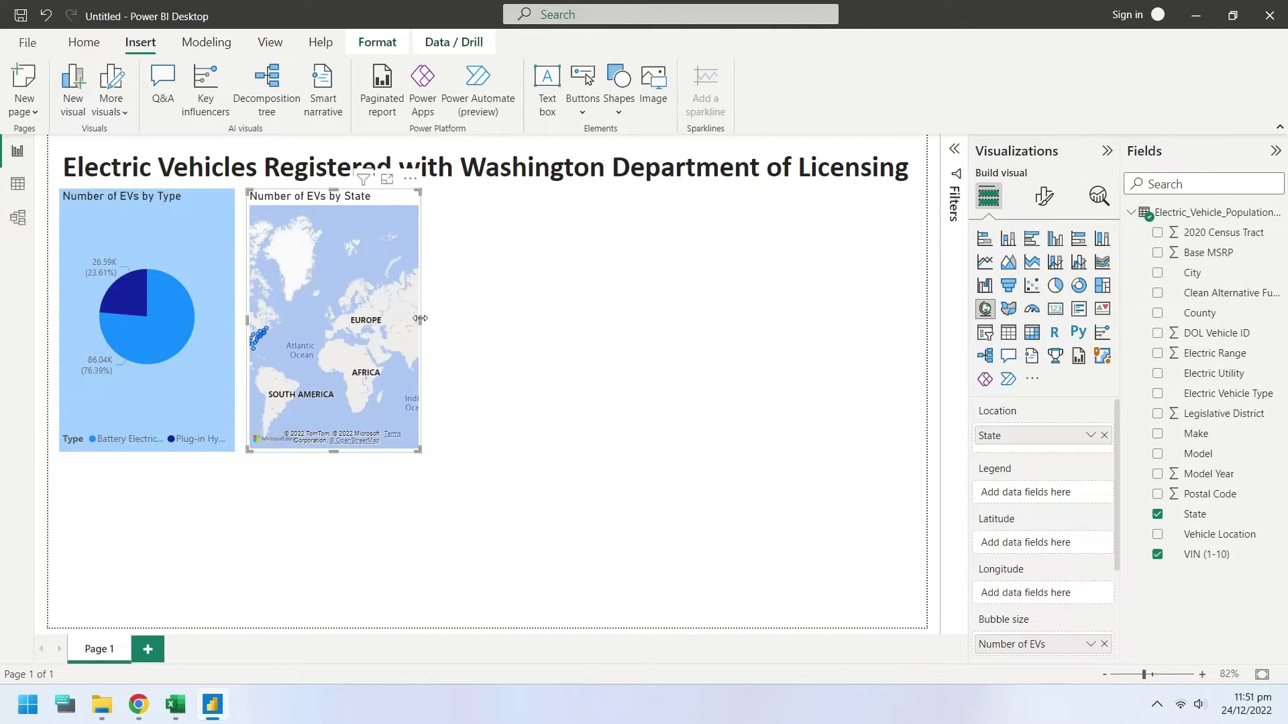
pyautogui.moveTo(420, 319); pyautogui.dragTo(408, 321)
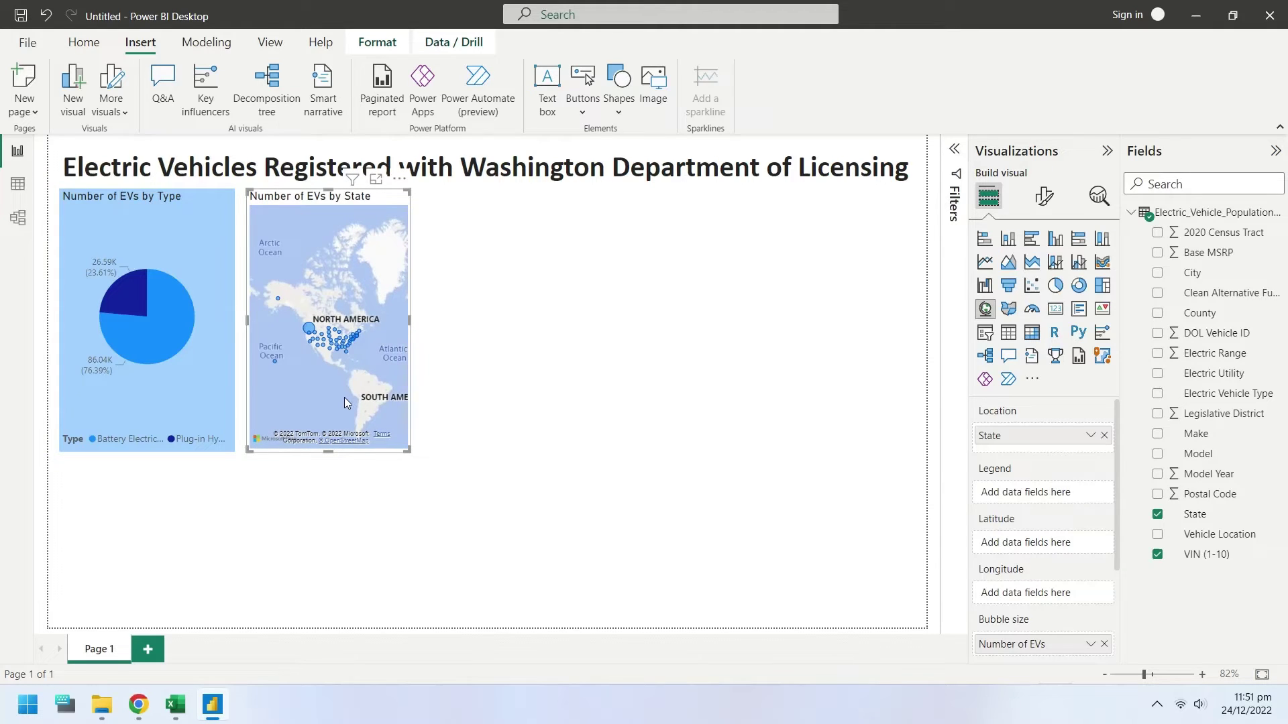
# Give the Number of EVs by State map a light blue background
pyautogui.click(1044, 196)
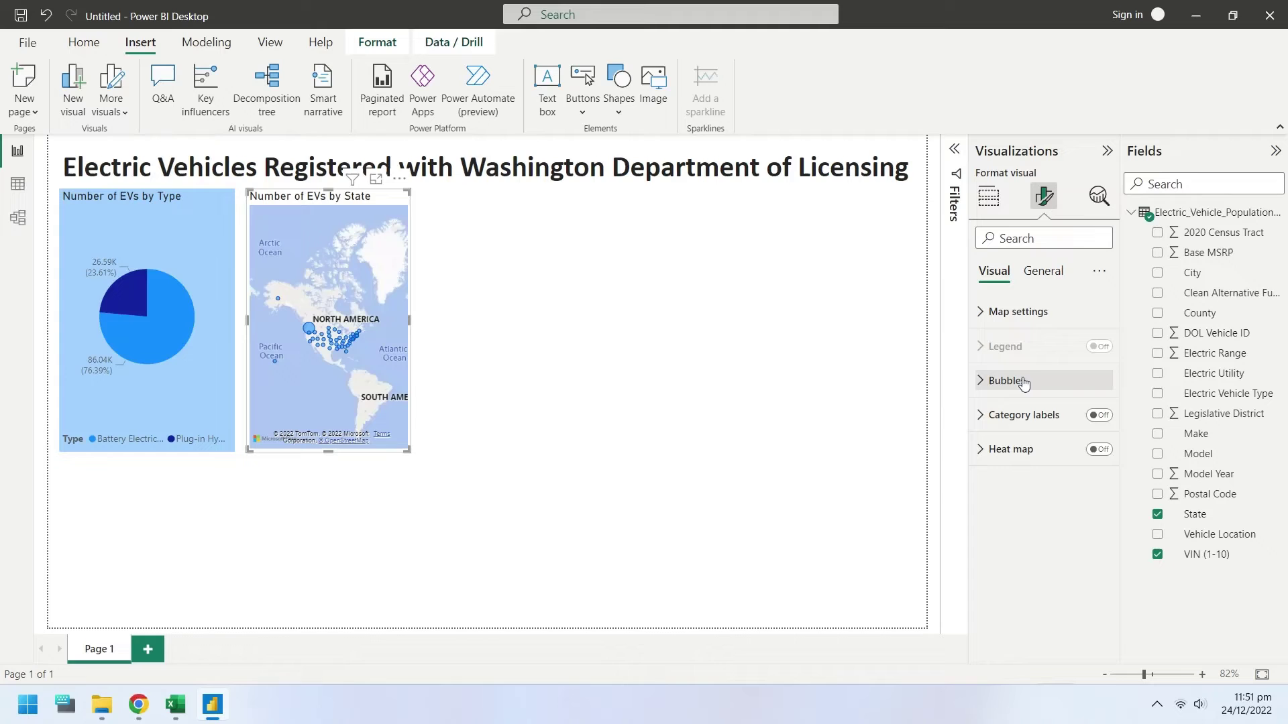
pyautogui.click(1042, 272)
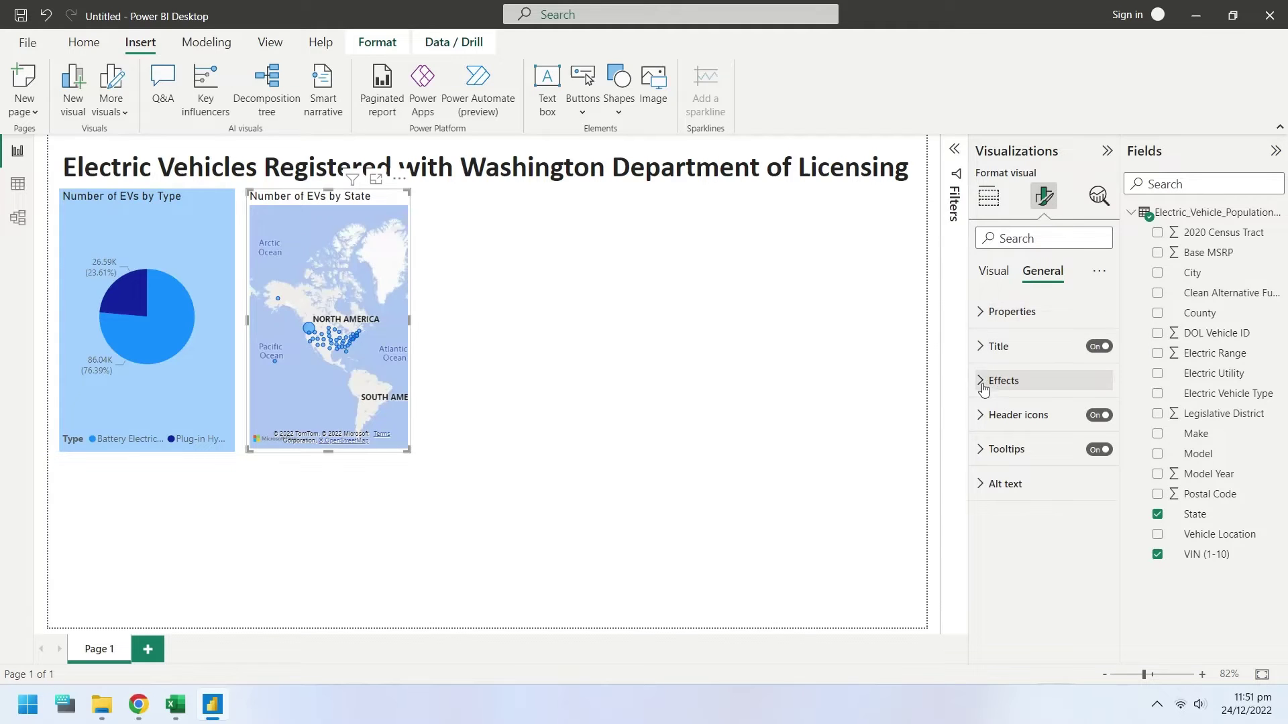
pyautogui.click(984, 387)
pyautogui.click(1003, 457)
pyautogui.click(988, 250)
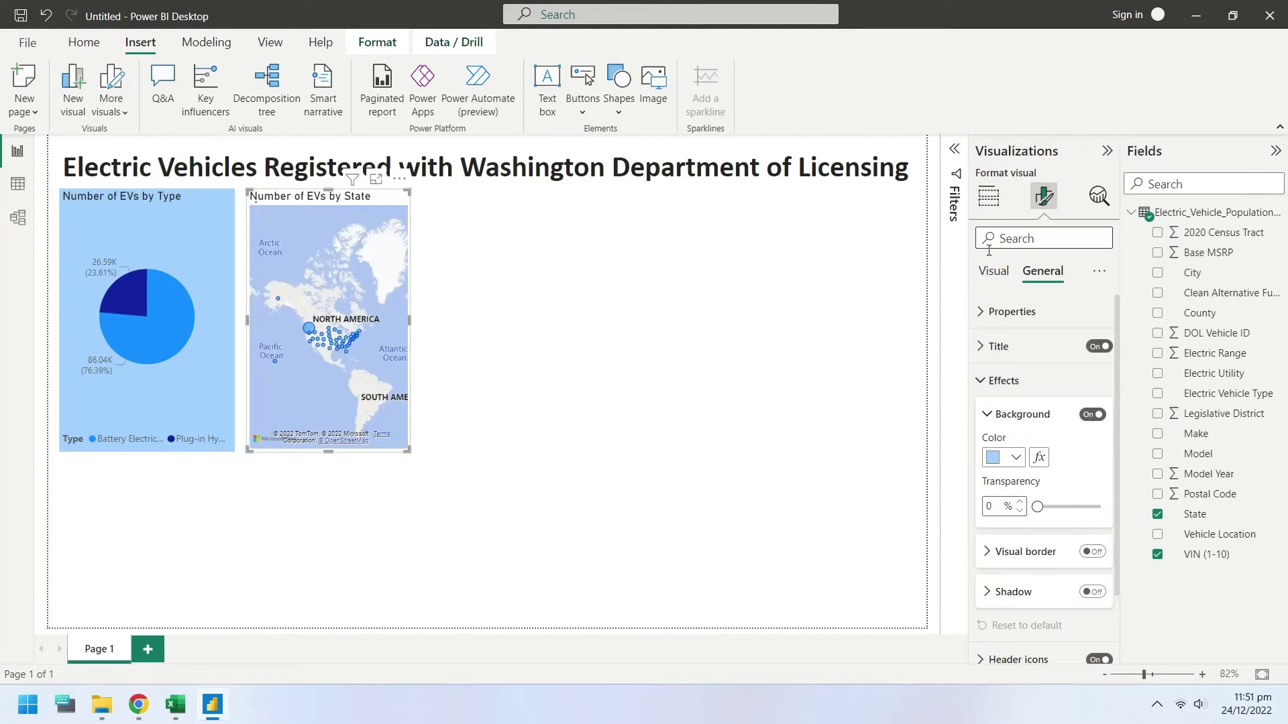
pyautogui.click(603, 333)
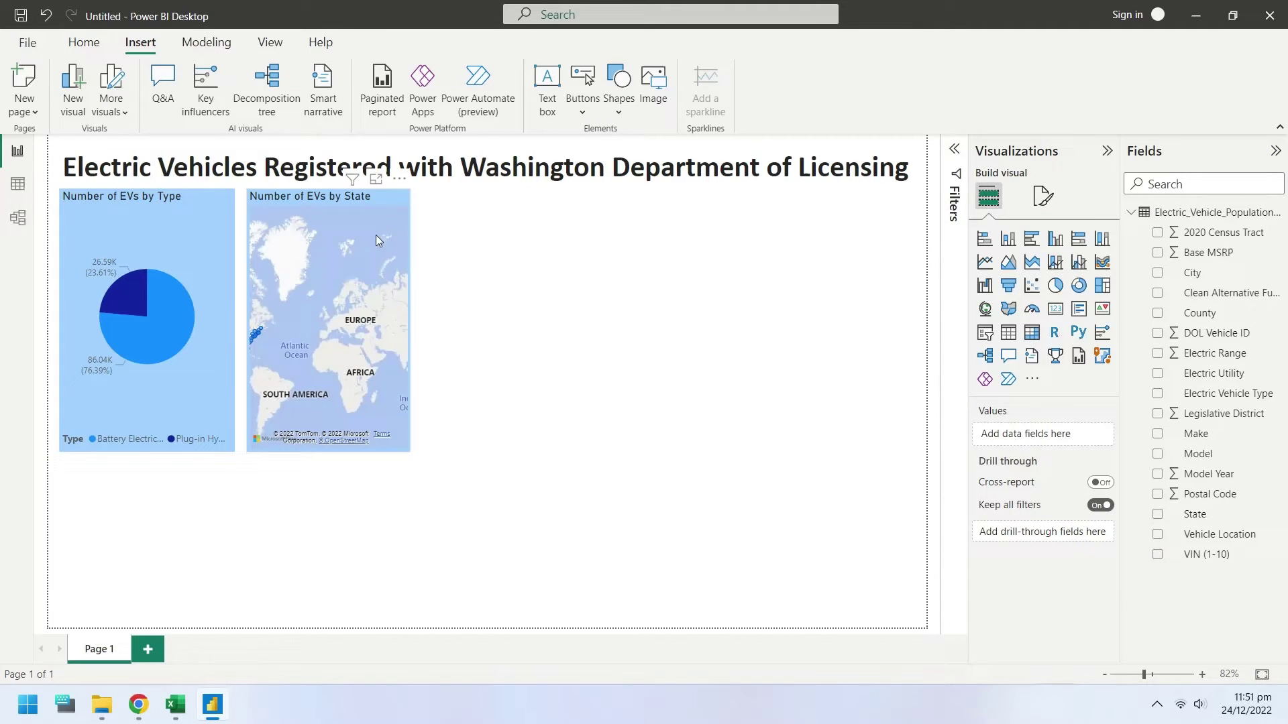
# Widen the map and reposition it evenly beside the Type pie chart
pyautogui.moveTo(384, 197); pyautogui.dragTo(192, 196)
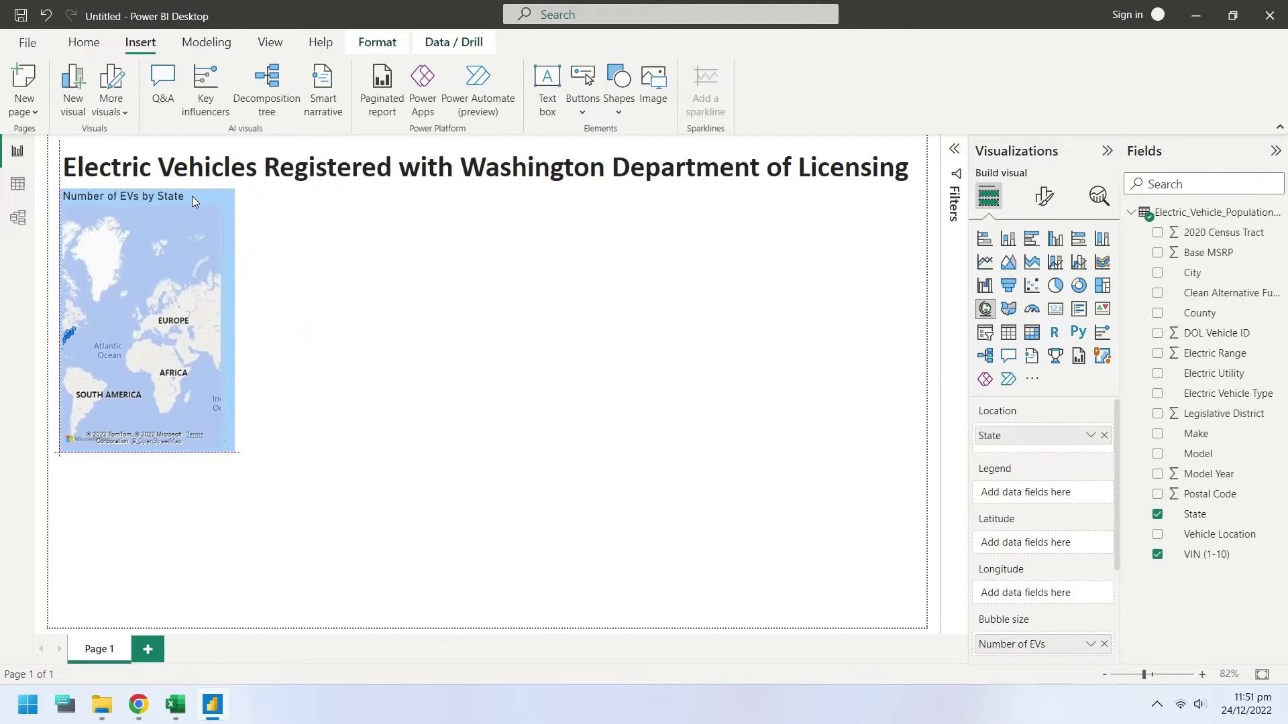
pyautogui.moveTo(221, 319); pyautogui.dragTo(232, 320)
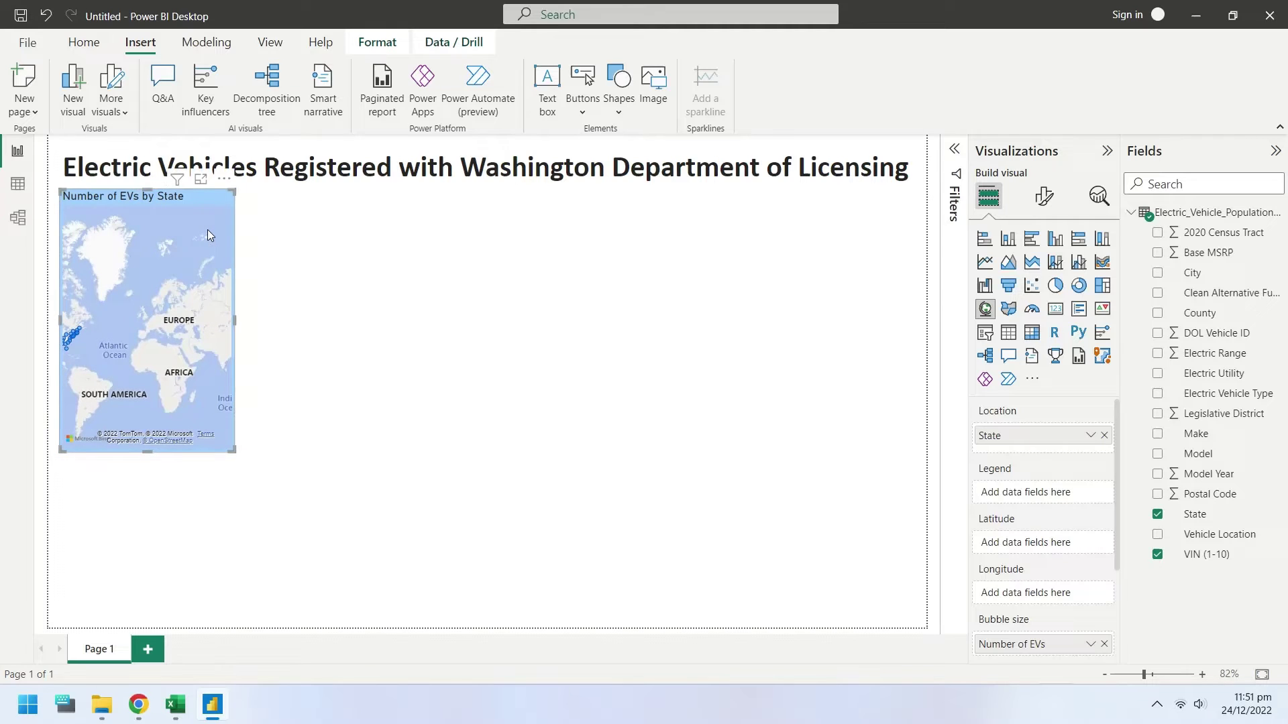
pyautogui.moveTo(204, 197); pyautogui.dragTo(389, 202)
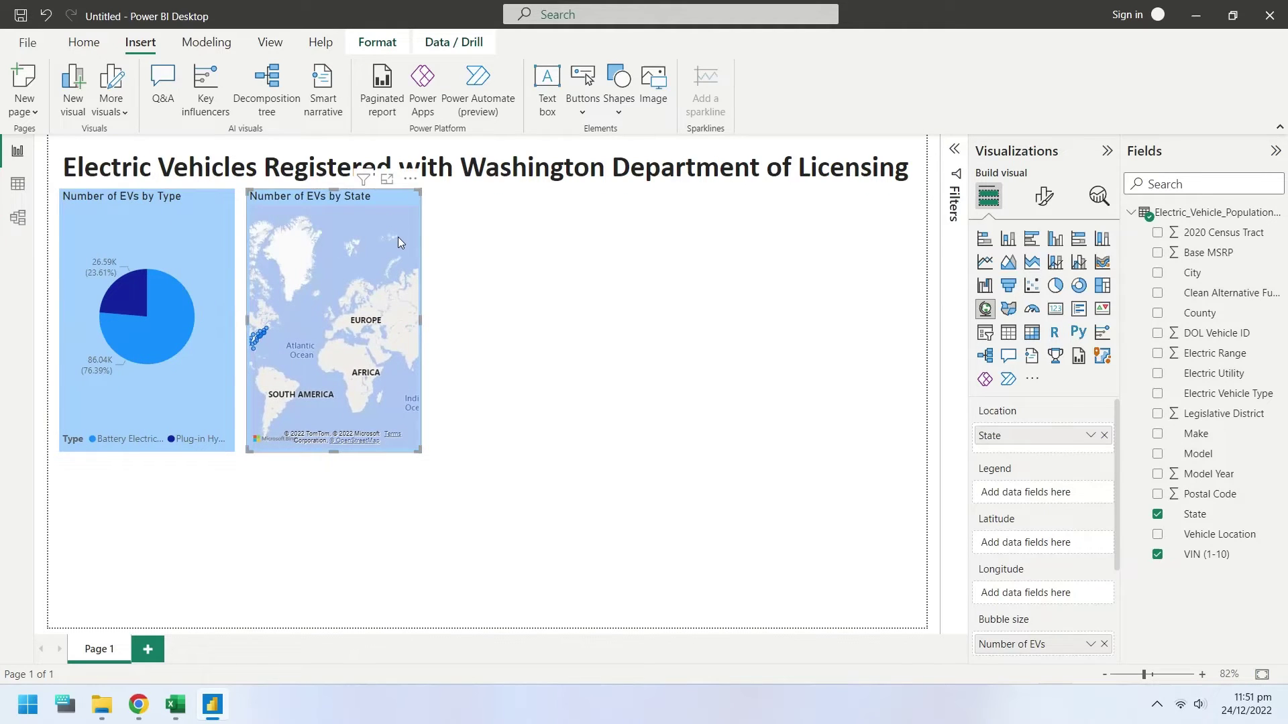
# Add a pie of VIN (1-10) count by Make, renamed 'Number of EVs', beside the map
pyautogui.click(497, 303)
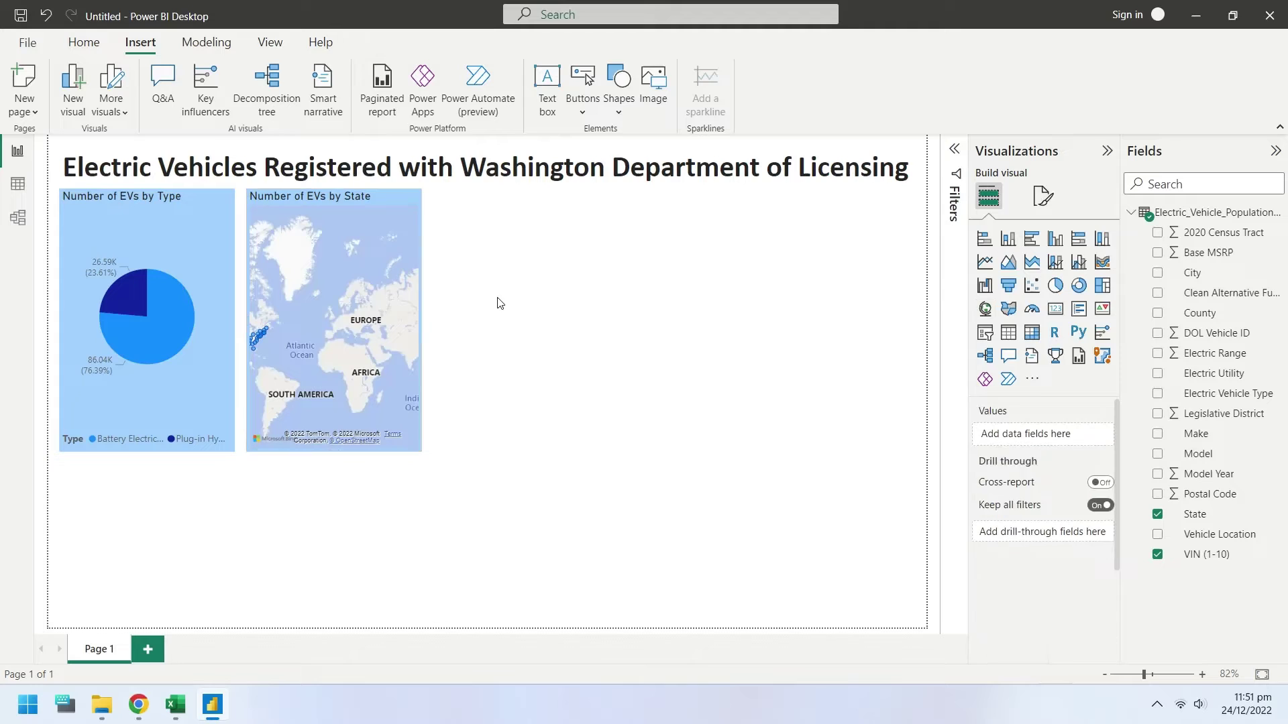
pyautogui.click(1055, 285)
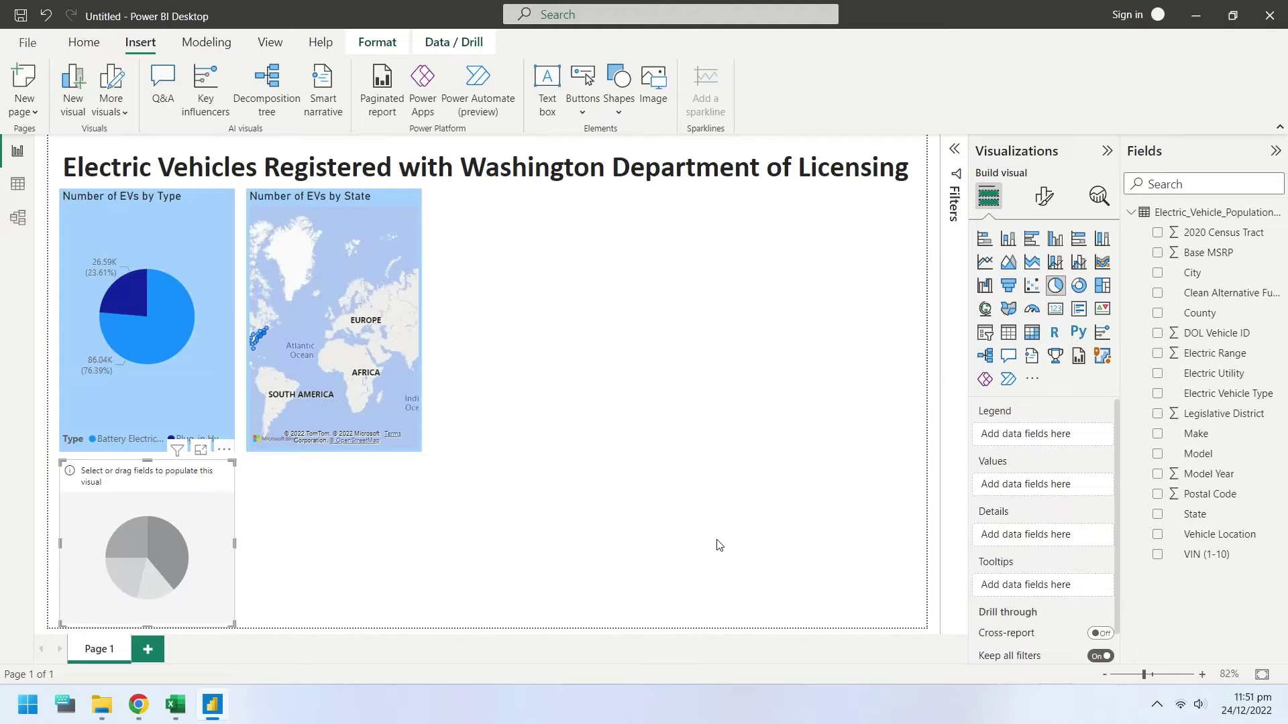
pyautogui.click(1157, 433)
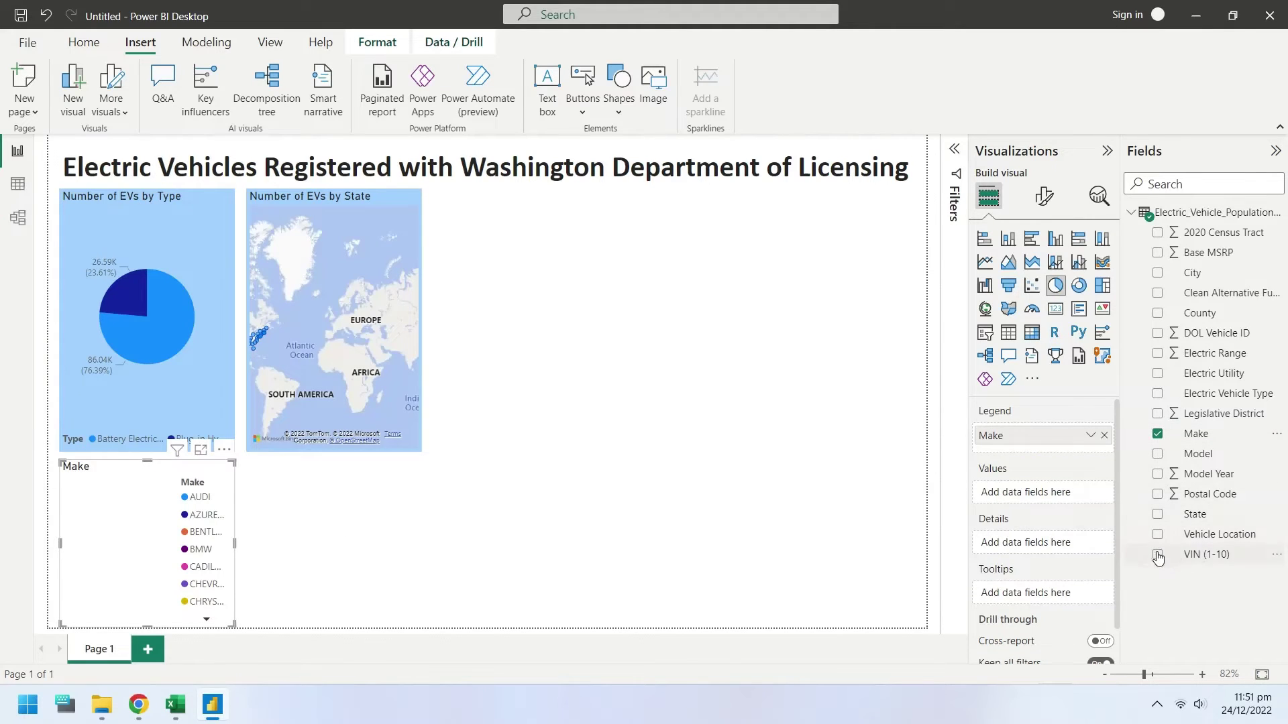
pyautogui.moveTo(1192, 558); pyautogui.dragTo(1033, 496)
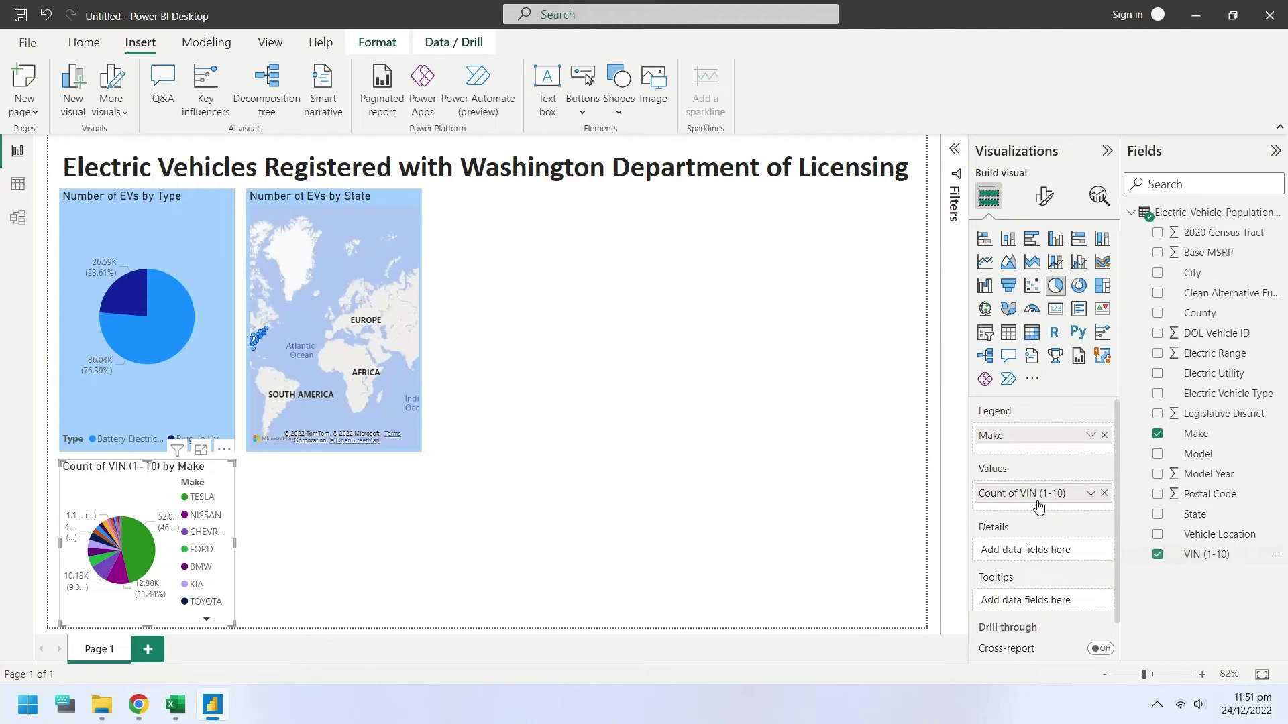
pyautogui.doubleClick(1049, 494)
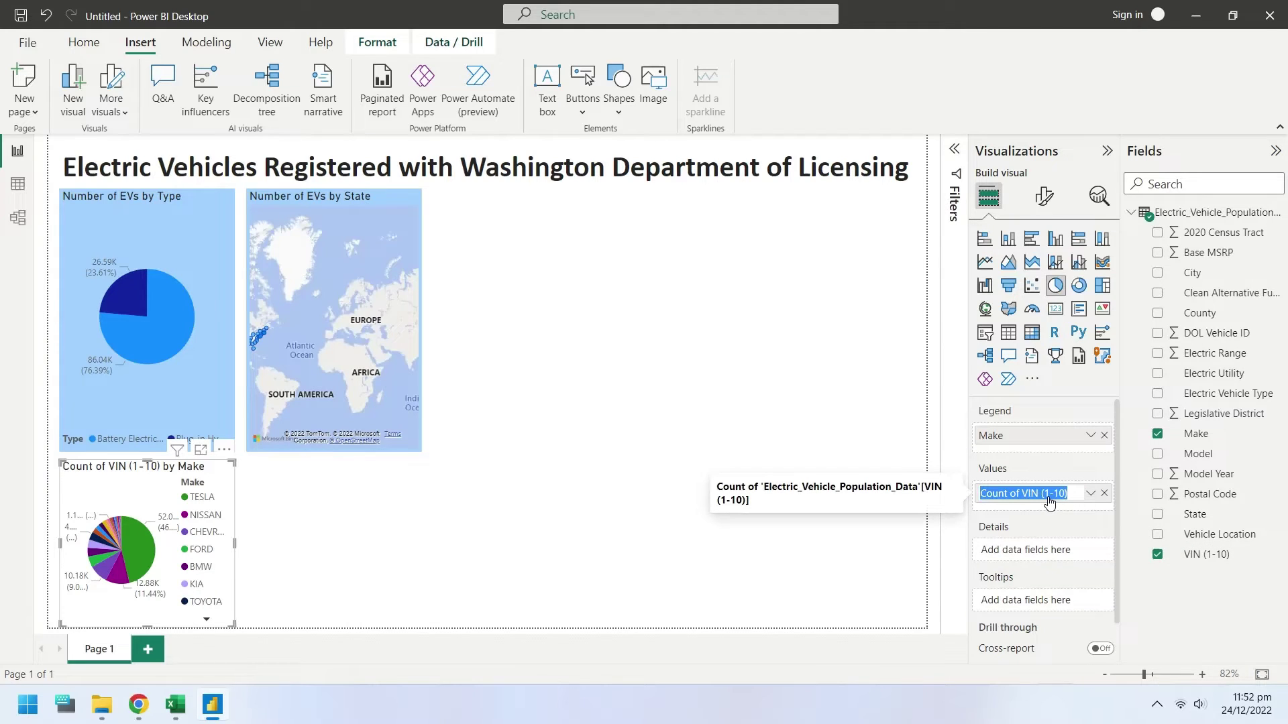
pyautogui.write('Number of EVs')
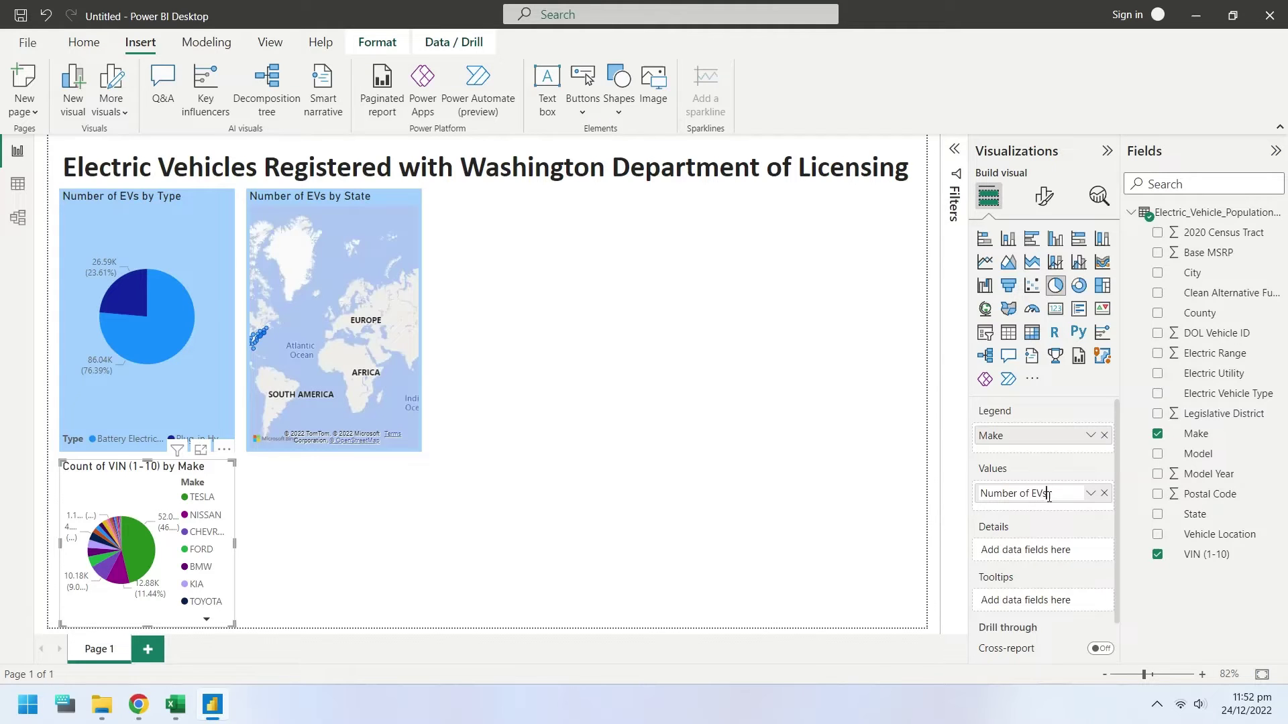
pyautogui.press('Return')
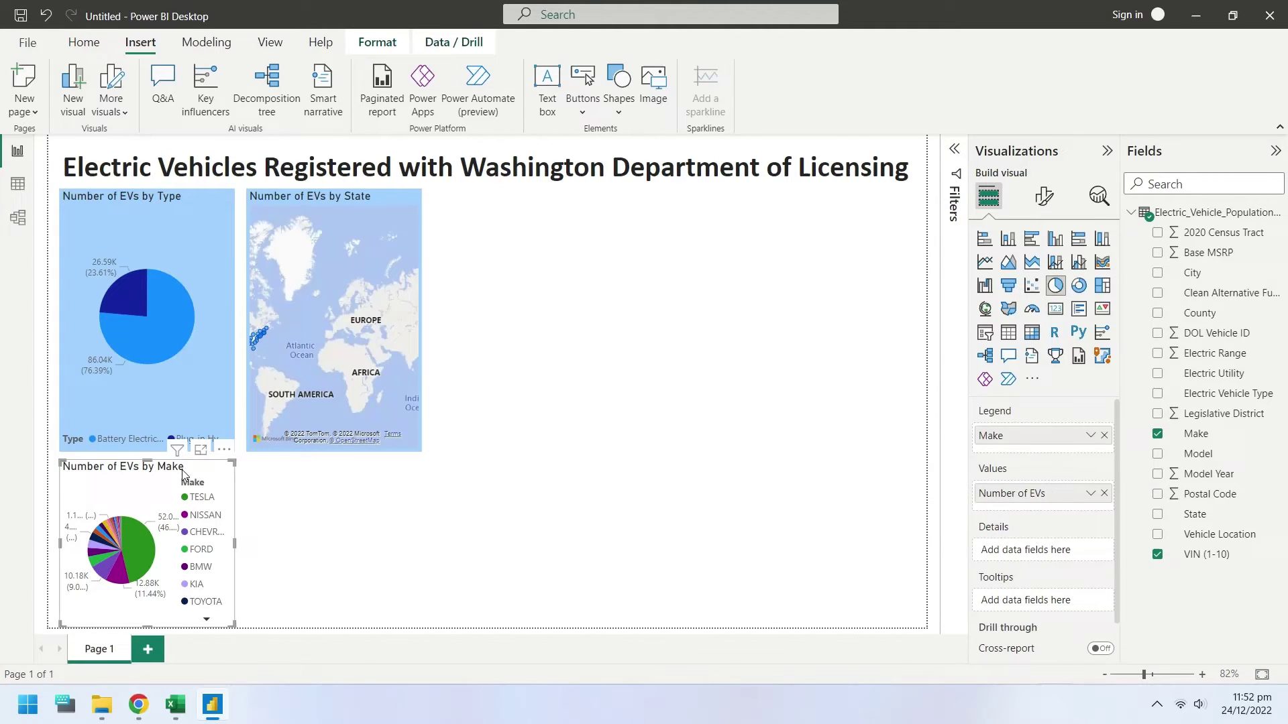
pyautogui.moveTo(182, 472); pyautogui.dragTo(553, 199)
pyautogui.moveTo(520, 359); pyautogui.dragTo(521, 460)
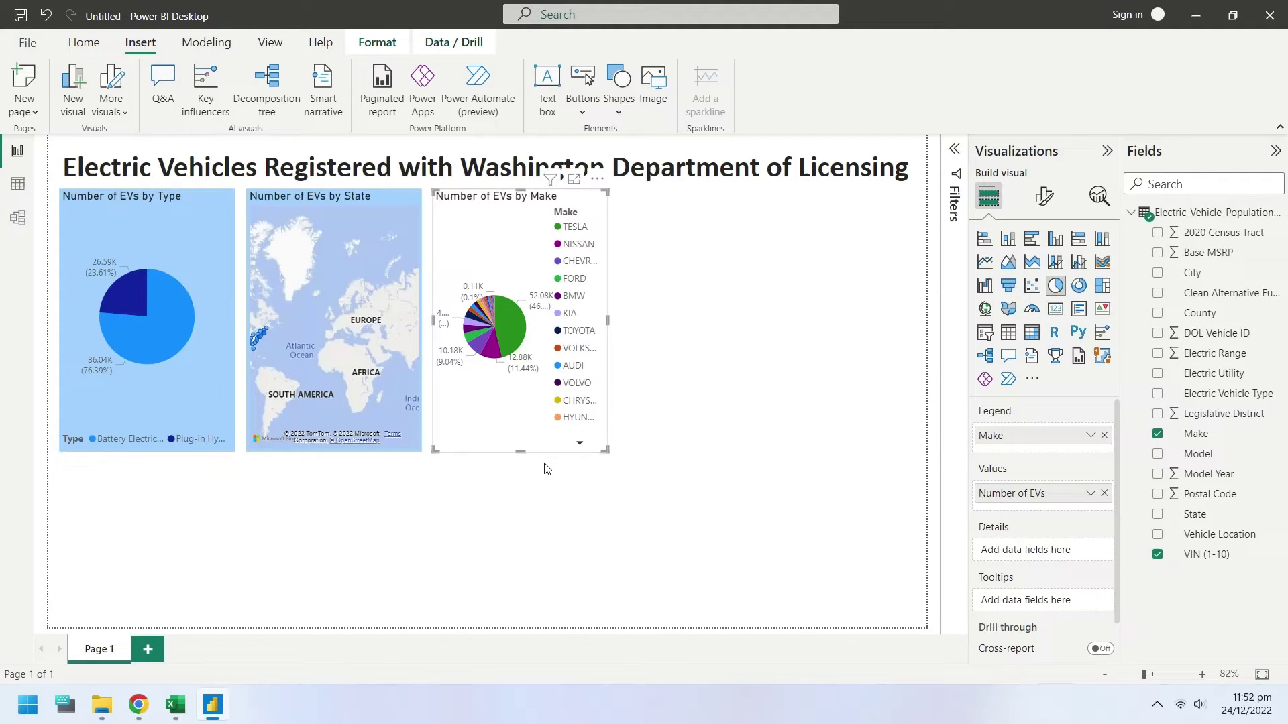
# Move the Make pie chart's legend to the bottom right
pyautogui.click(1044, 196)
pyautogui.click(987, 315)
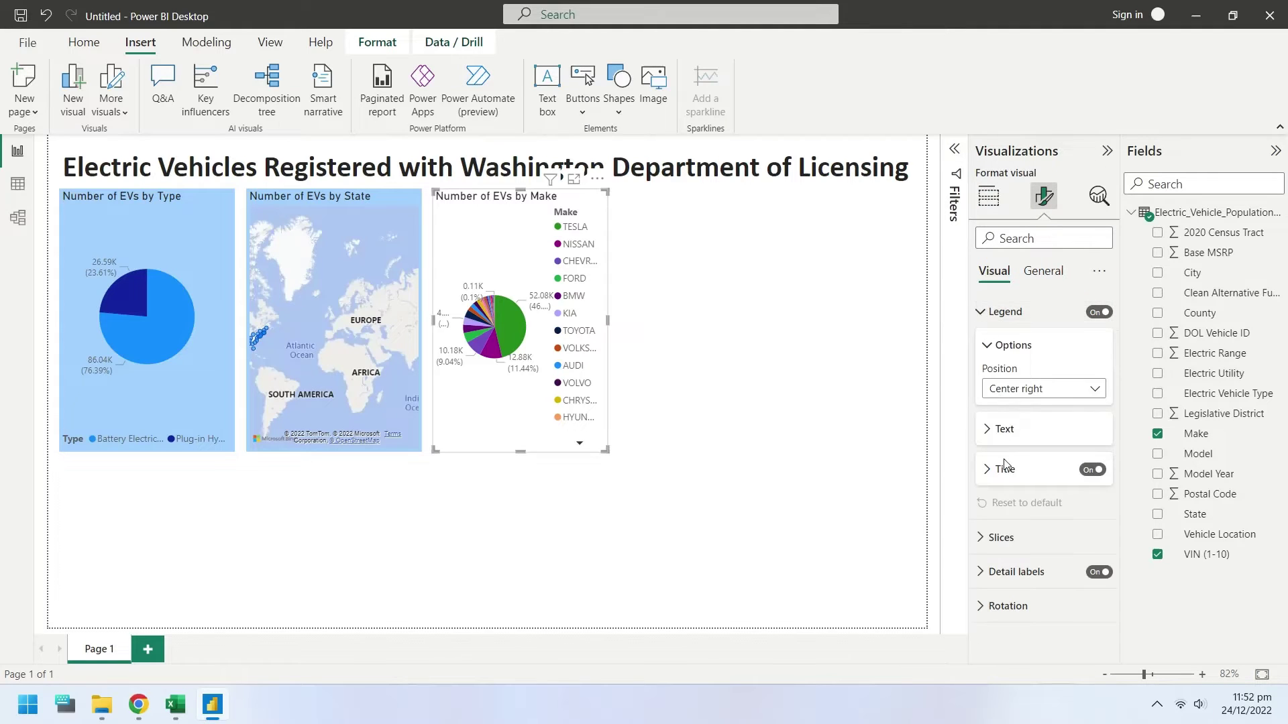
pyautogui.click(1026, 390)
pyautogui.click(1016, 590)
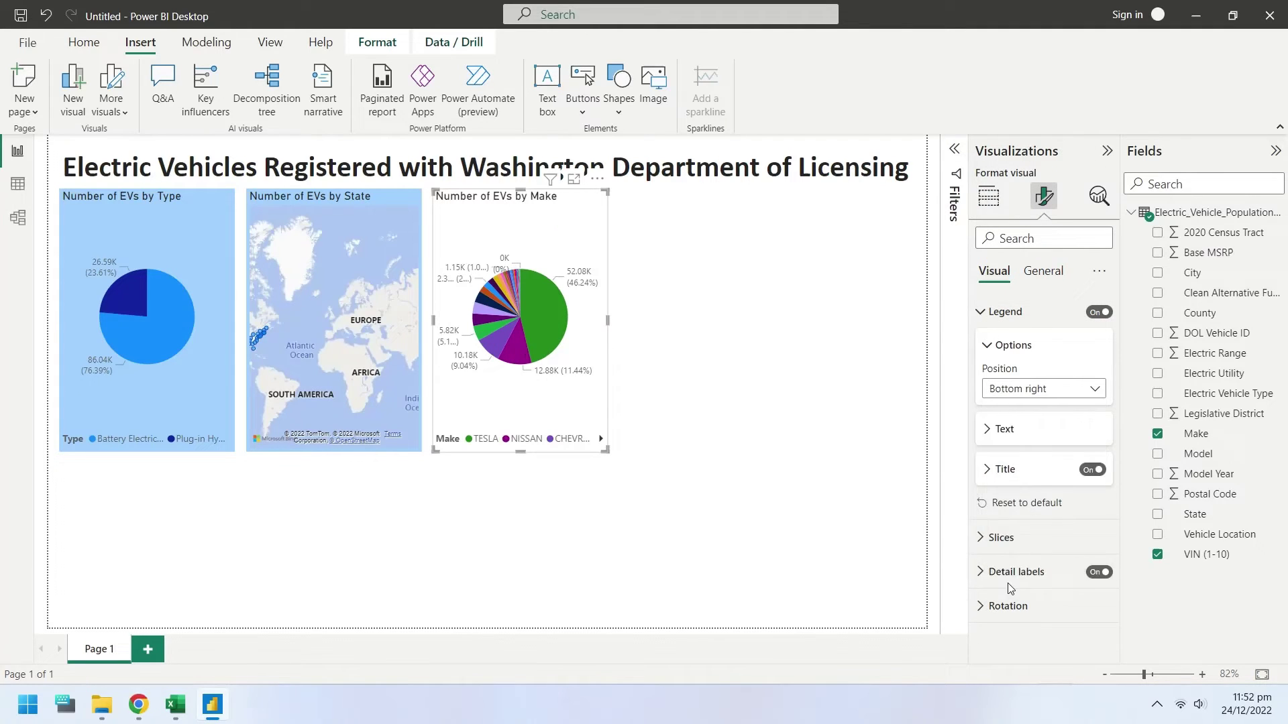
pyautogui.click(1006, 314)
# Give the Make pie chart a light blue background
pyautogui.click(1037, 275)
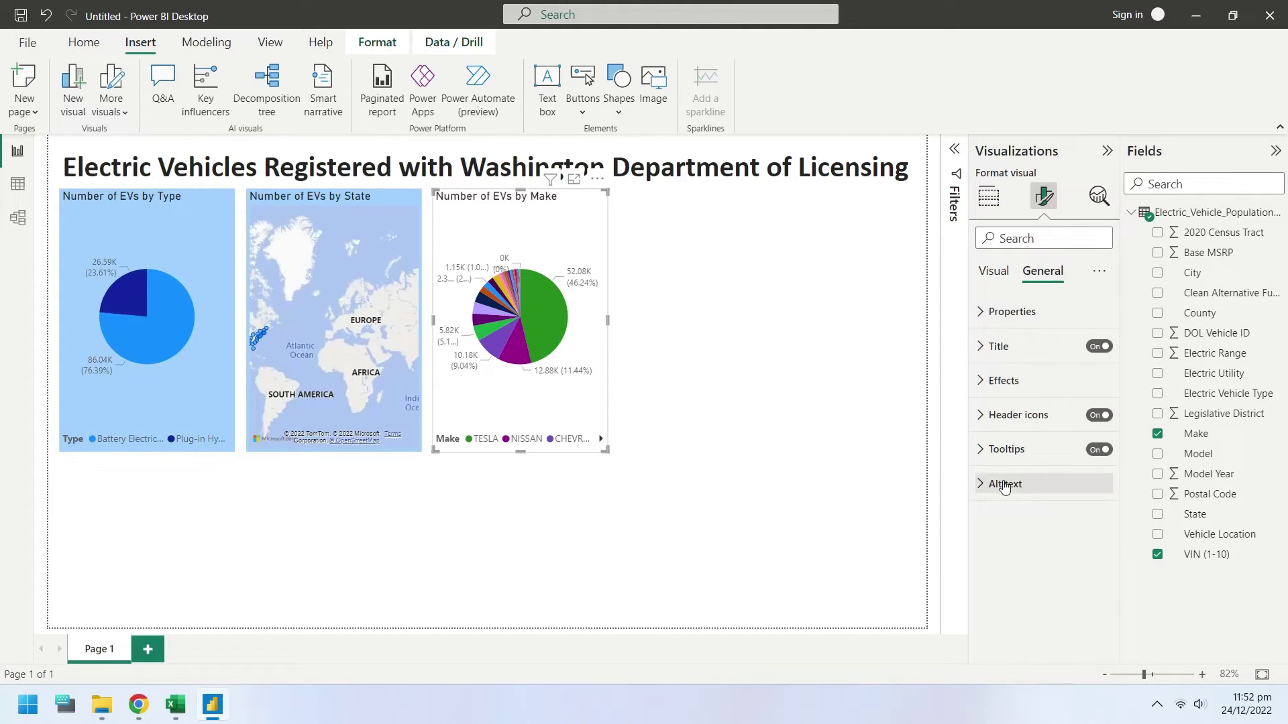
pyautogui.click(1000, 380)
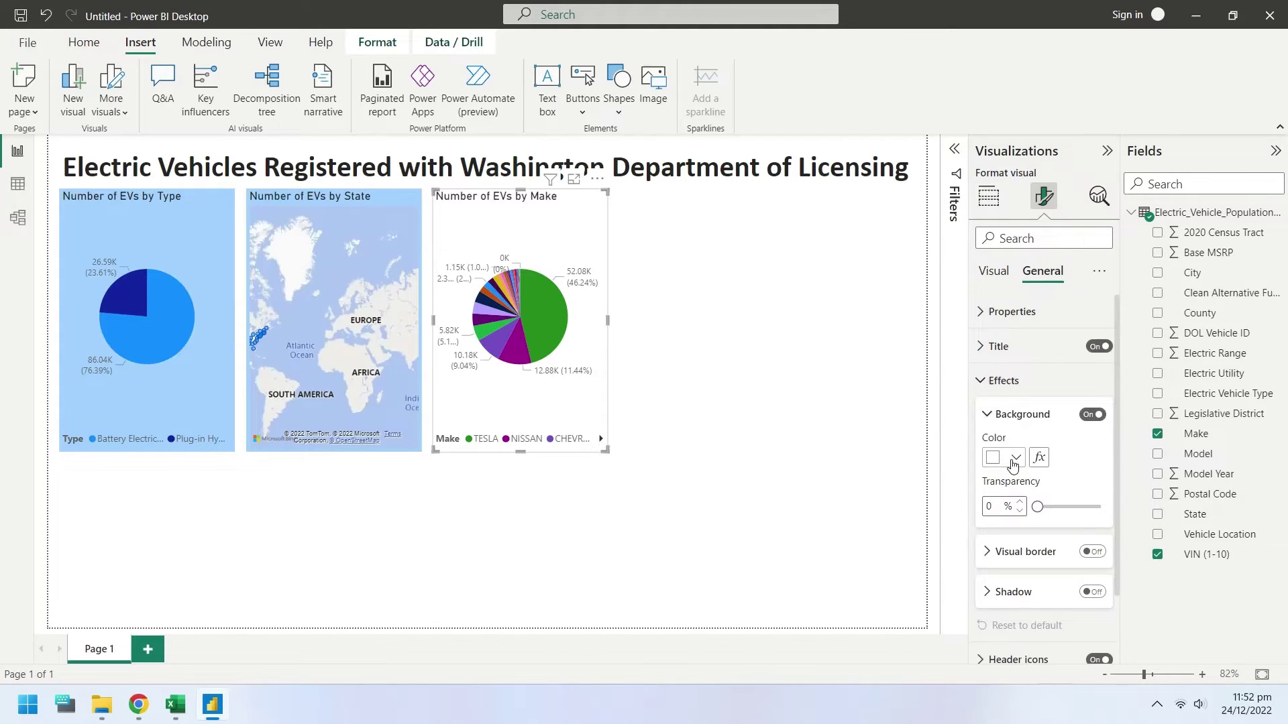
pyautogui.click(1004, 457)
pyautogui.click(1050, 231)
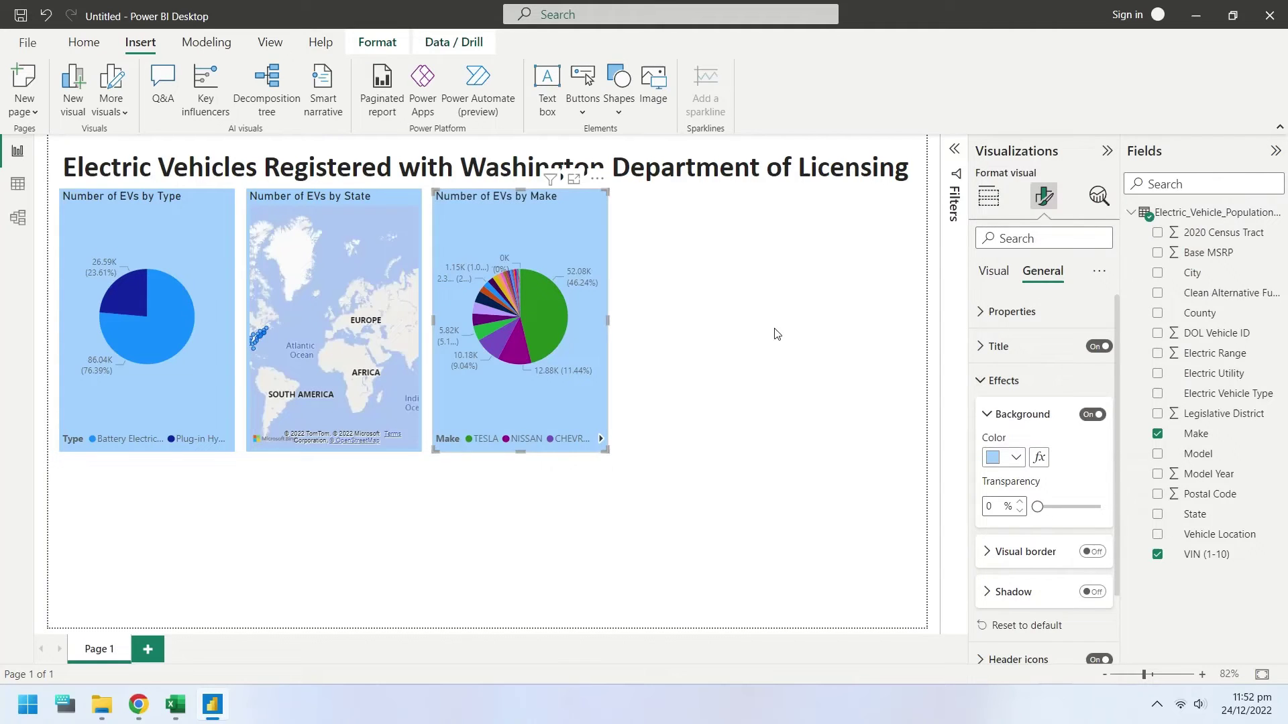
pyautogui.click(757, 342)
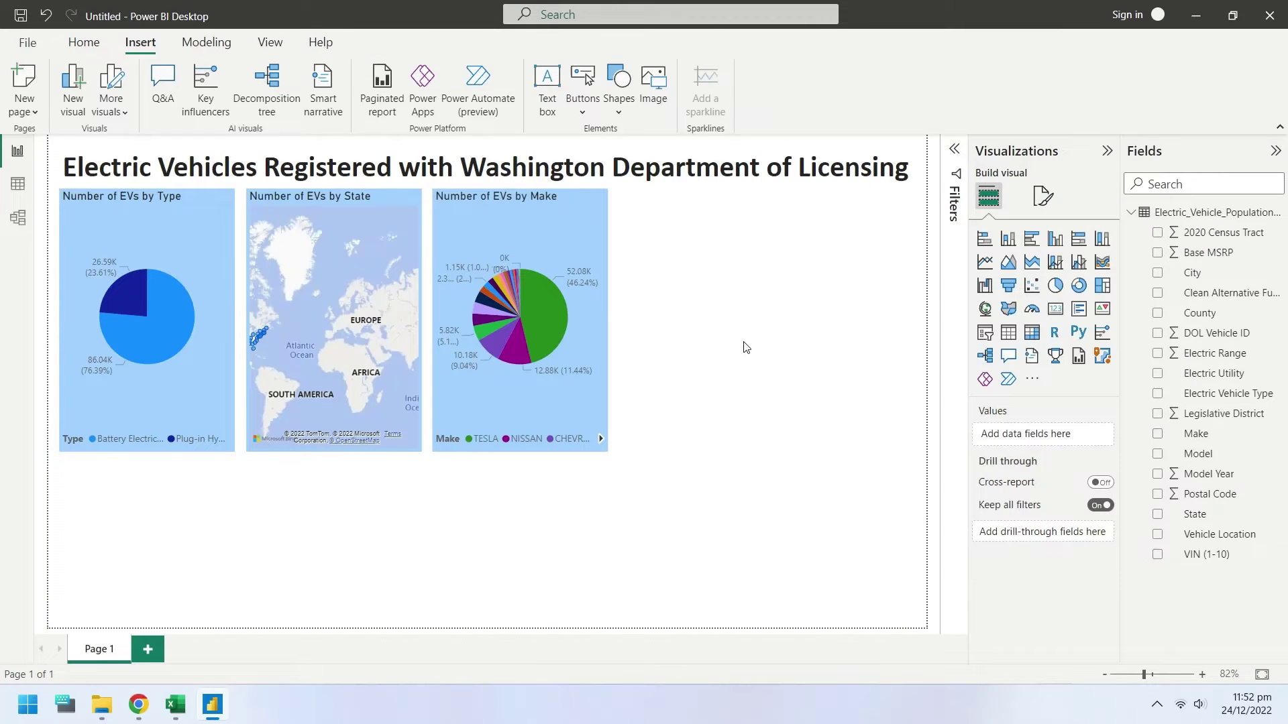
pyautogui.click(562, 208)
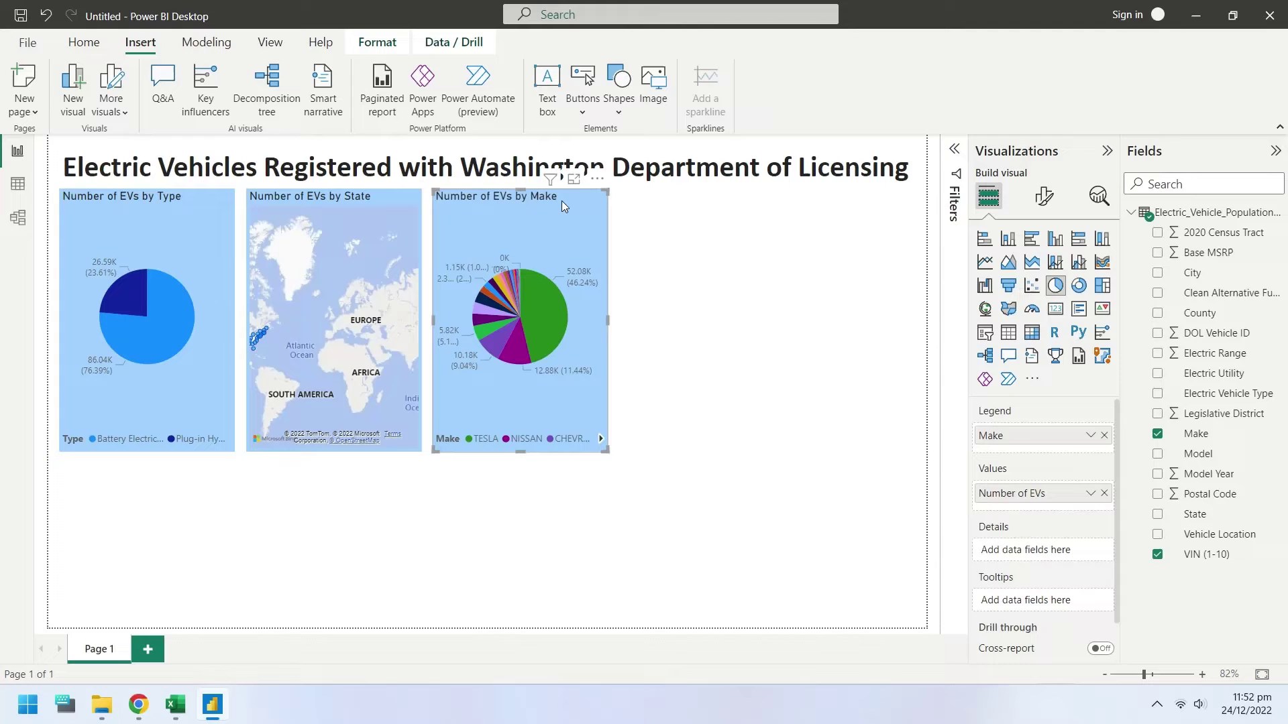
# Turn the fourth visual into a line chart of Number of EVs with Model Year on the X-axis
pyautogui.moveTo(562, 201); pyautogui.dragTo(738, 211)
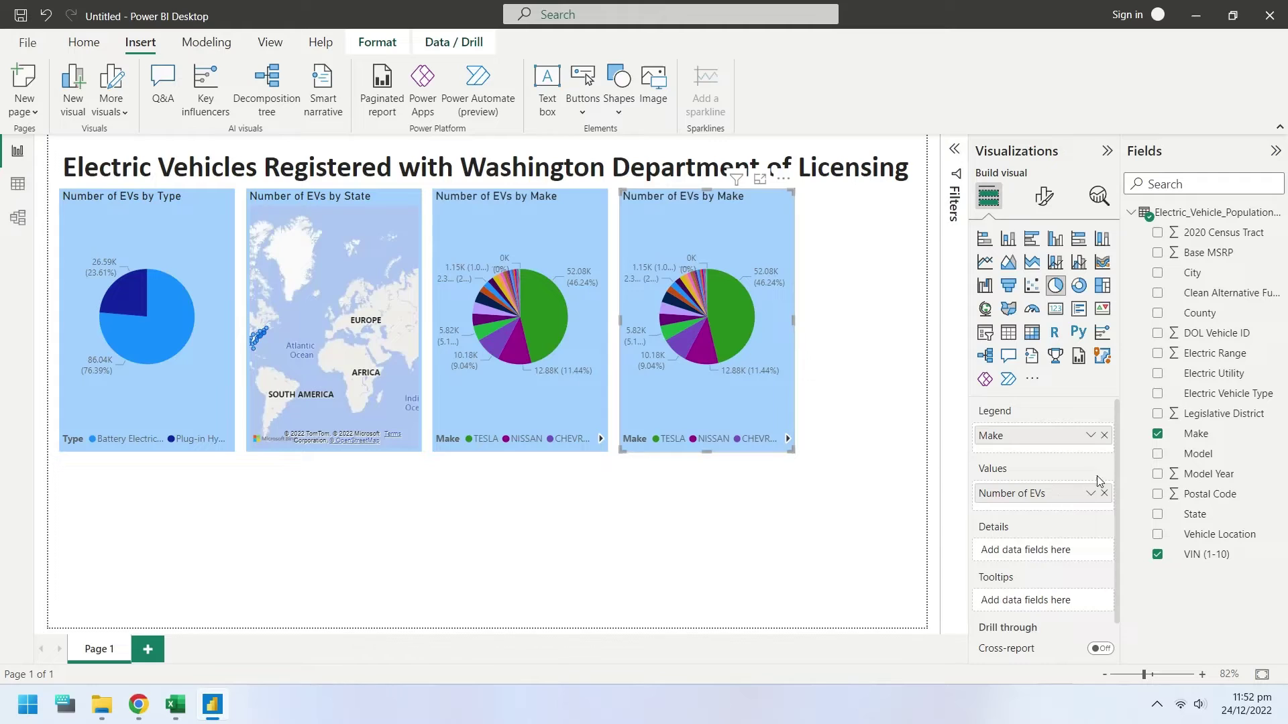
pyautogui.click(1104, 435)
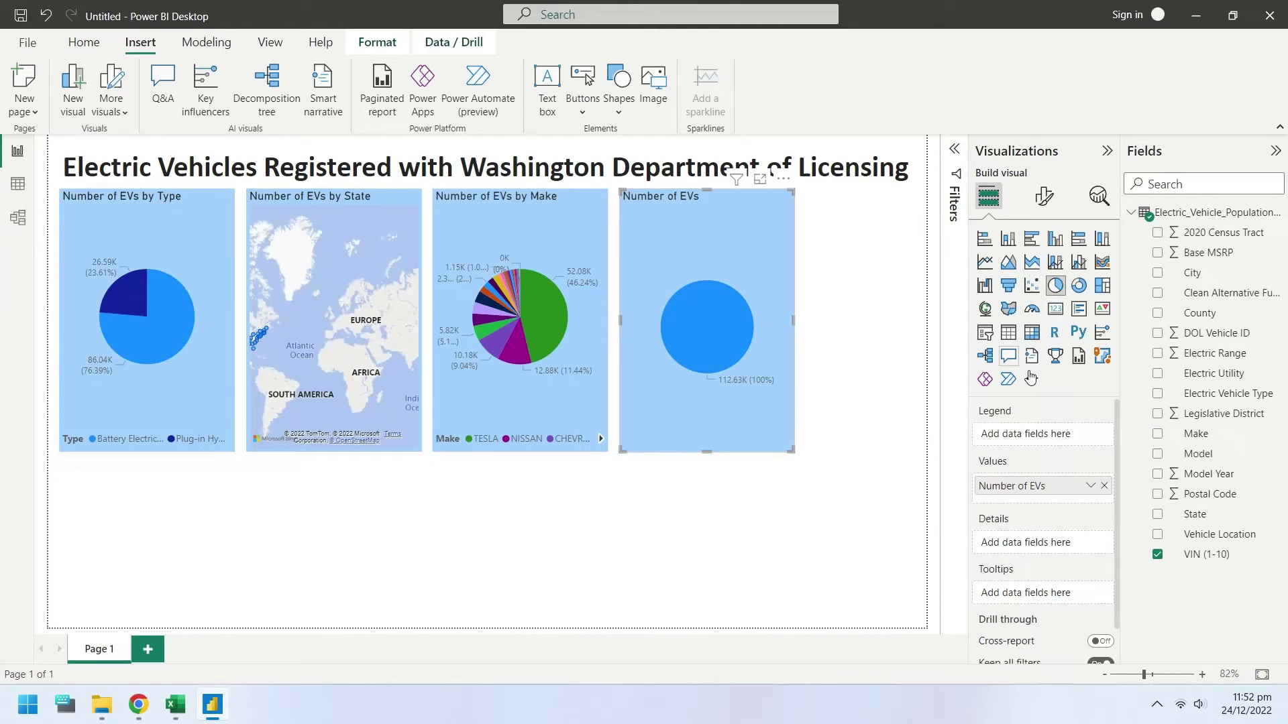
pyautogui.click(985, 262)
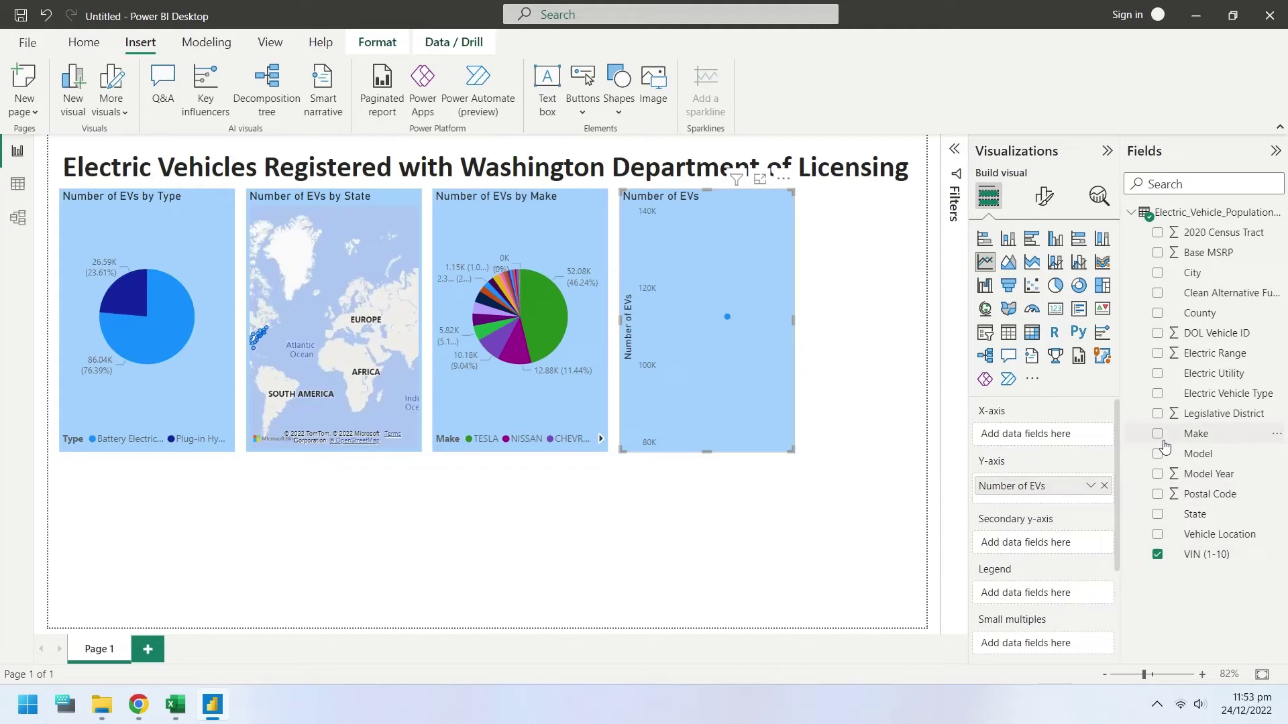
pyautogui.click(1157, 474)
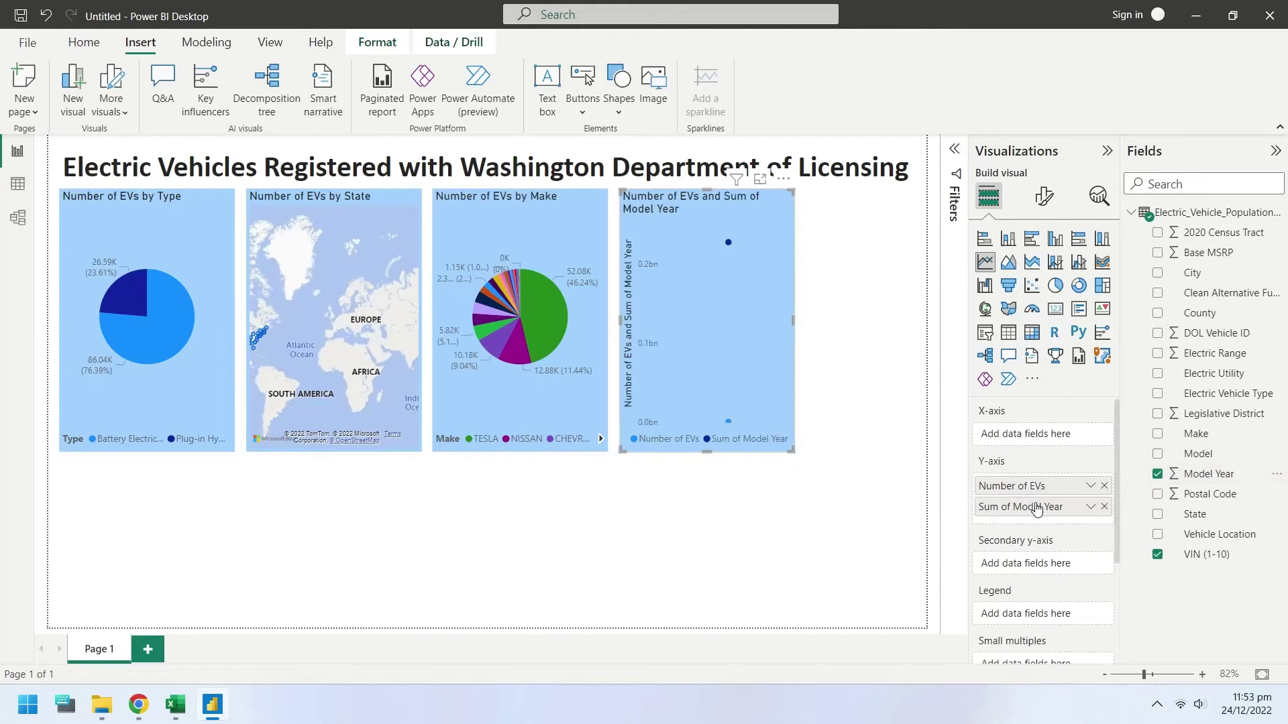
pyautogui.moveTo(1036, 508); pyautogui.dragTo(1039, 440)
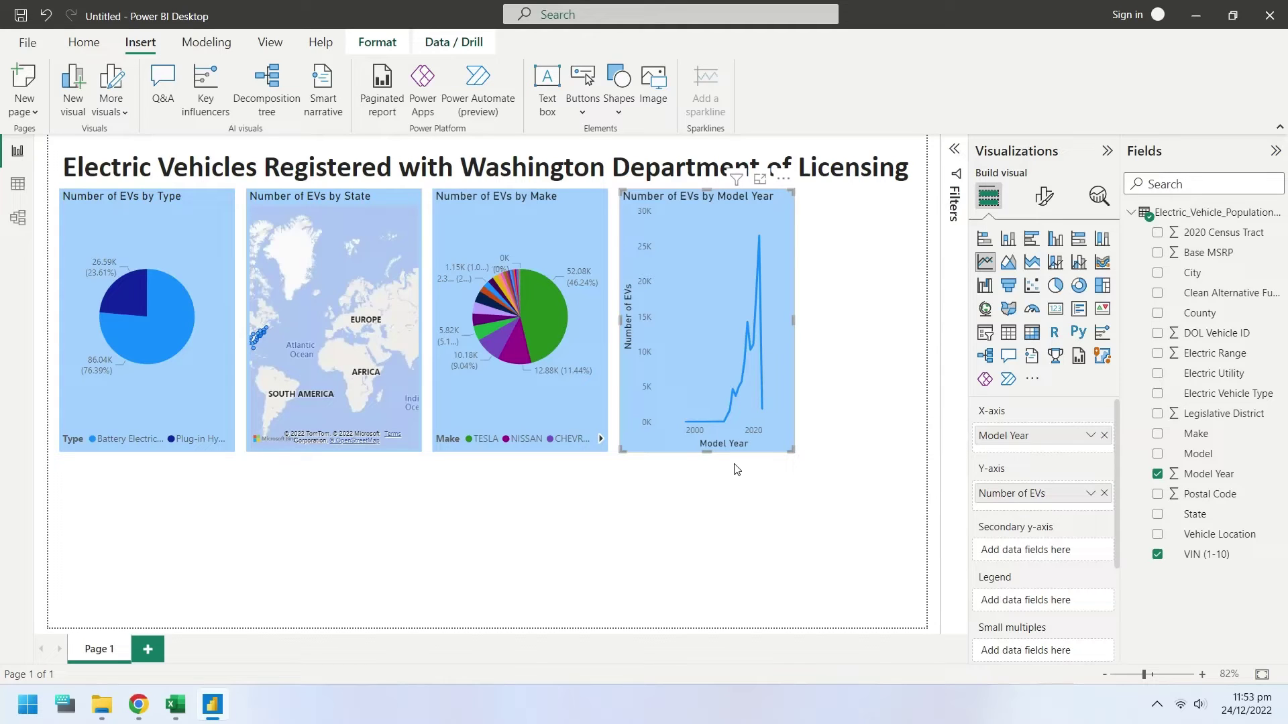
# Narrow the Type pie, State map, Make pie and Model Year chart, shifting each left to close gaps
pyautogui.click(226, 335)
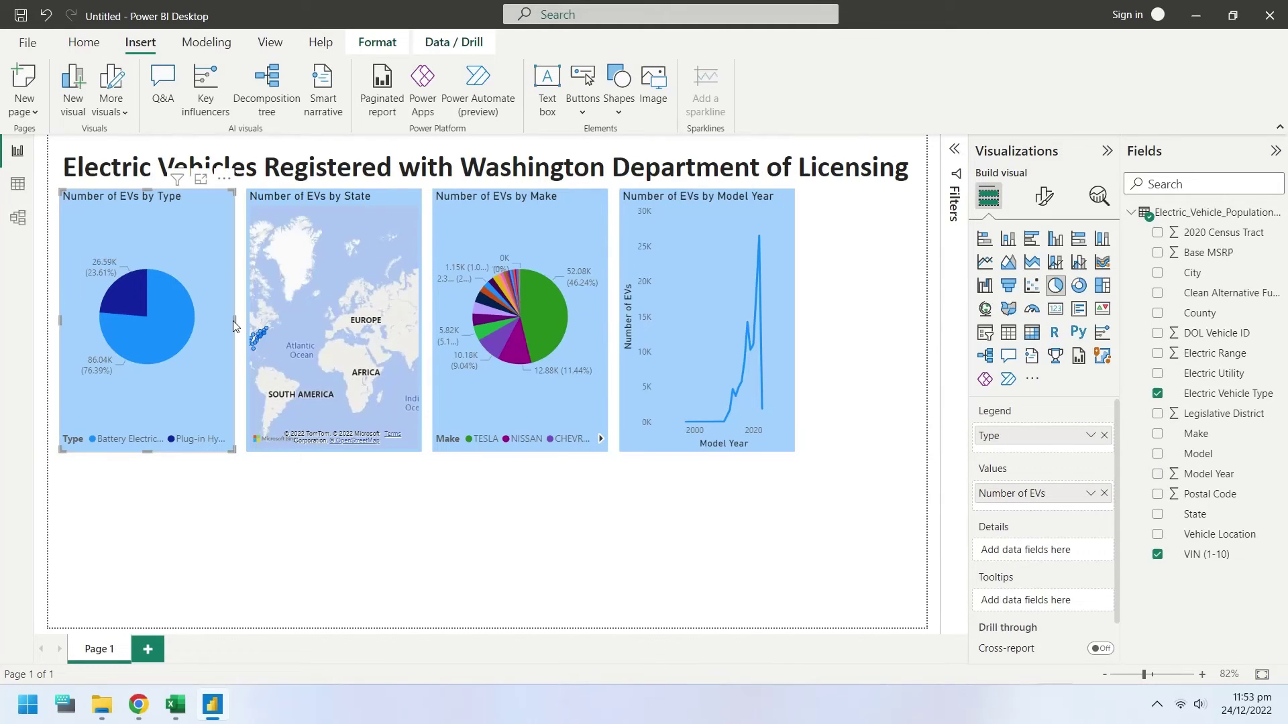
pyautogui.moveTo(233, 321); pyautogui.dragTo(223, 319)
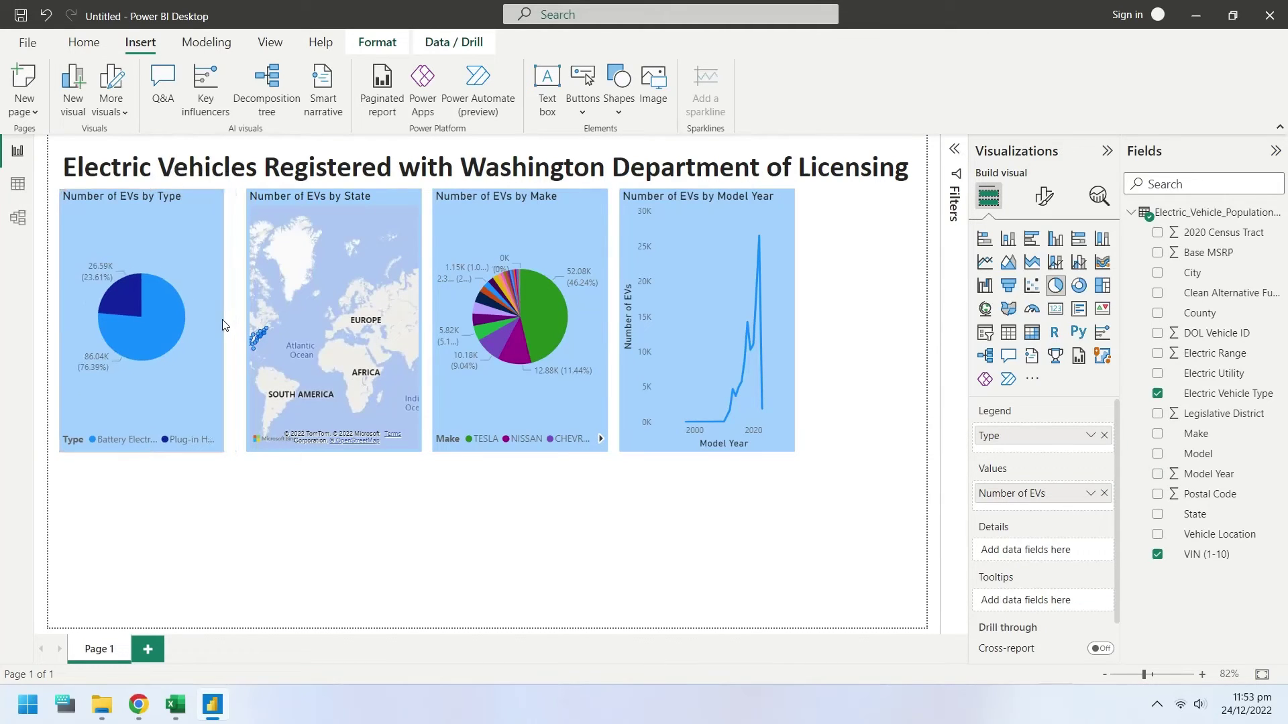
pyautogui.click(371, 201)
pyautogui.moveTo(357, 197); pyautogui.dragTo(345, 198)
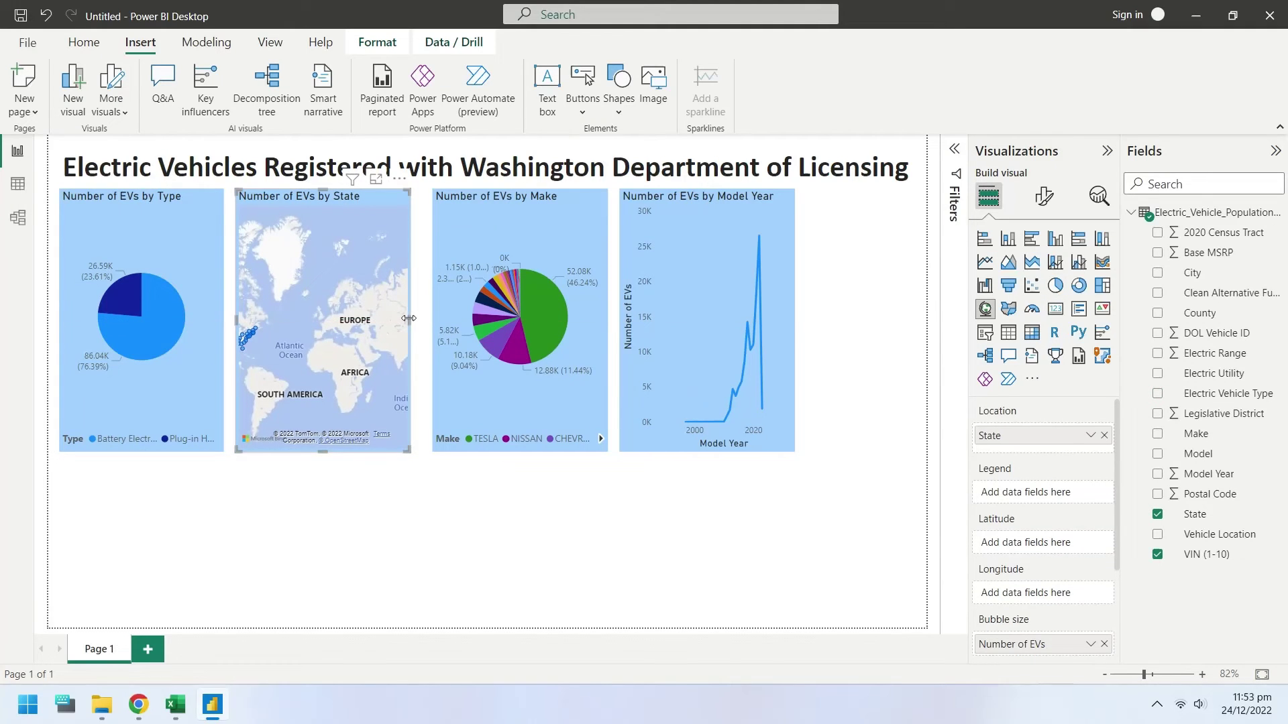
pyautogui.moveTo(409, 318); pyautogui.dragTo(398, 318)
pyautogui.moveTo(472, 199); pyautogui.dragTo(453, 198)
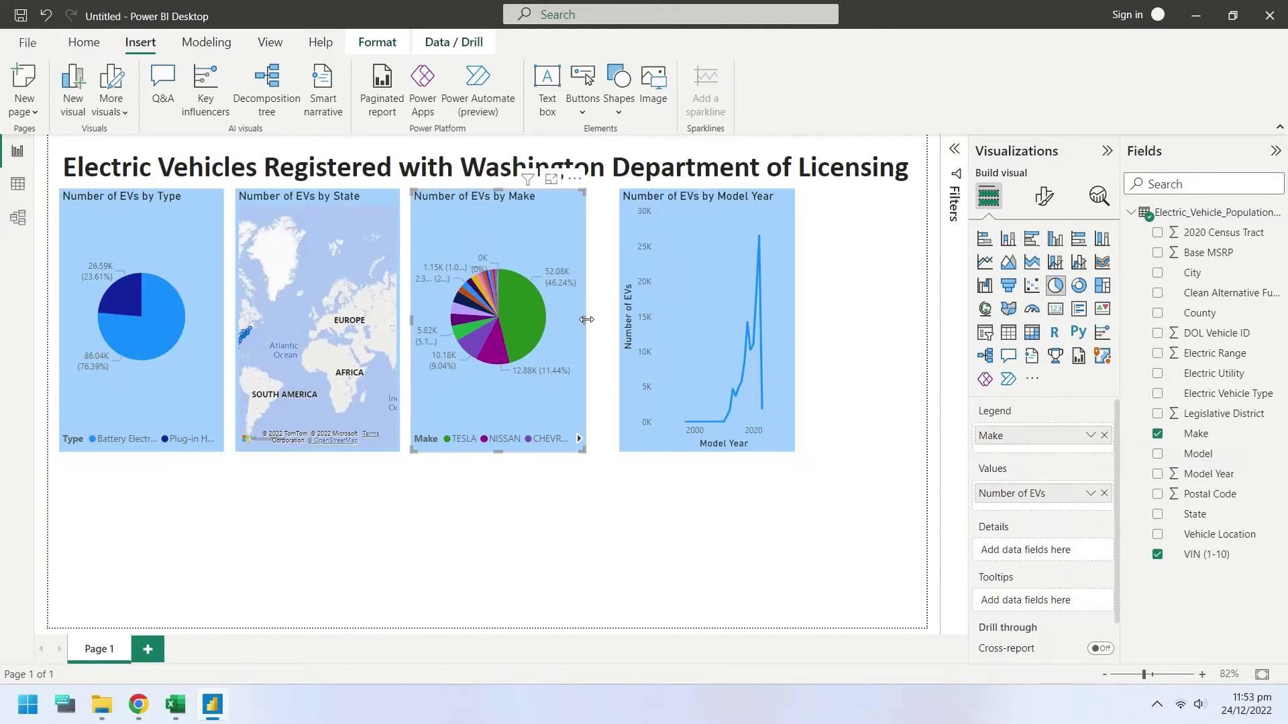
pyautogui.moveTo(586, 319); pyautogui.dragTo(570, 319)
pyautogui.moveTo(643, 203)
pyautogui.mouseDown()
pyautogui.moveTo(609, 201)
pyautogui.moveTo(621, 201)
pyautogui.mouseUp()
pyautogui.moveTo(761, 320); pyautogui.dragTo(752, 326)
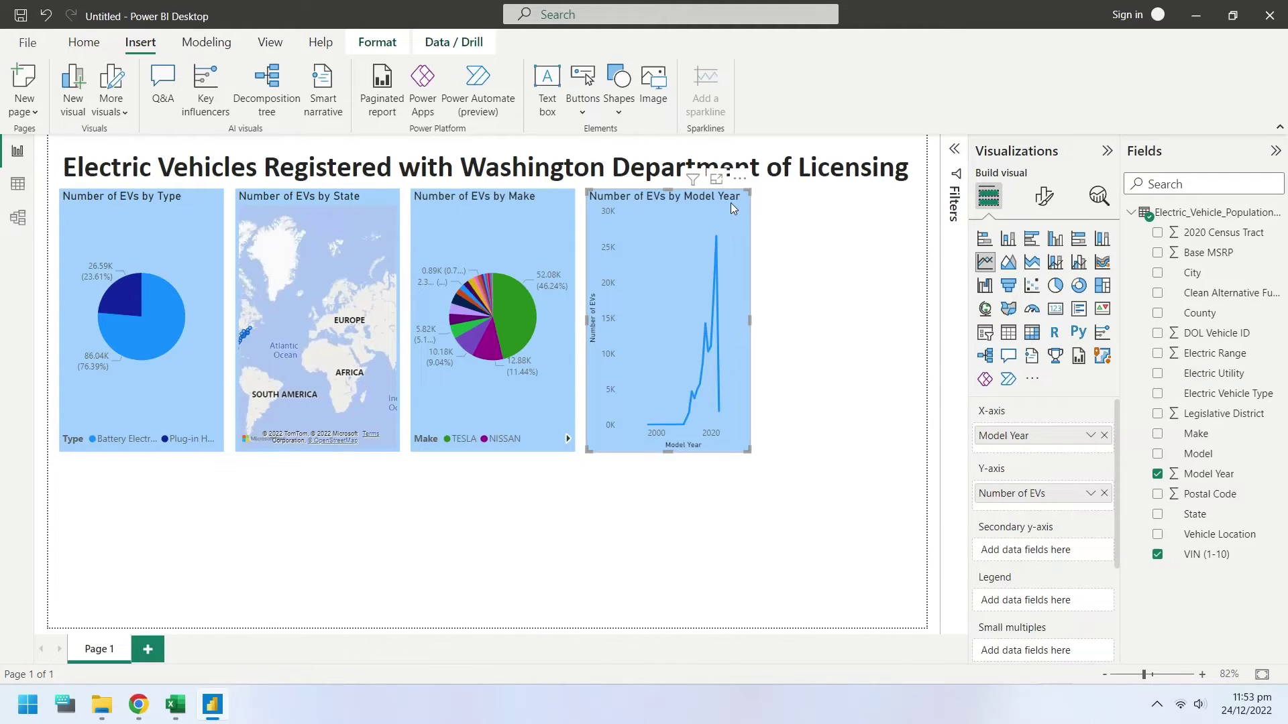
# Duplicate the Make pie chart and place the narrowed copy at the row's right end
pyautogui.click(514, 212)
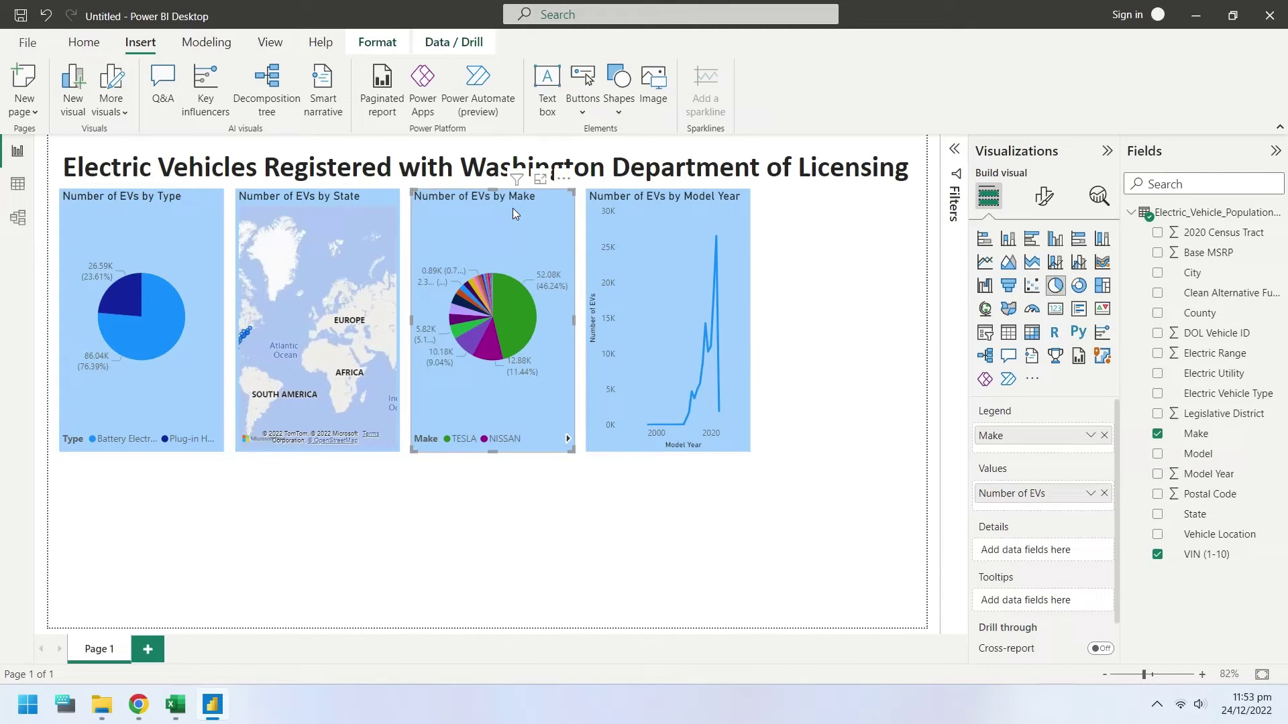
pyautogui.hotkey('ctrl', 'c')
pyautogui.hotkey('ctrl', 'v')
pyautogui.moveTo(849, 246); pyautogui.dragTo(848, 205)
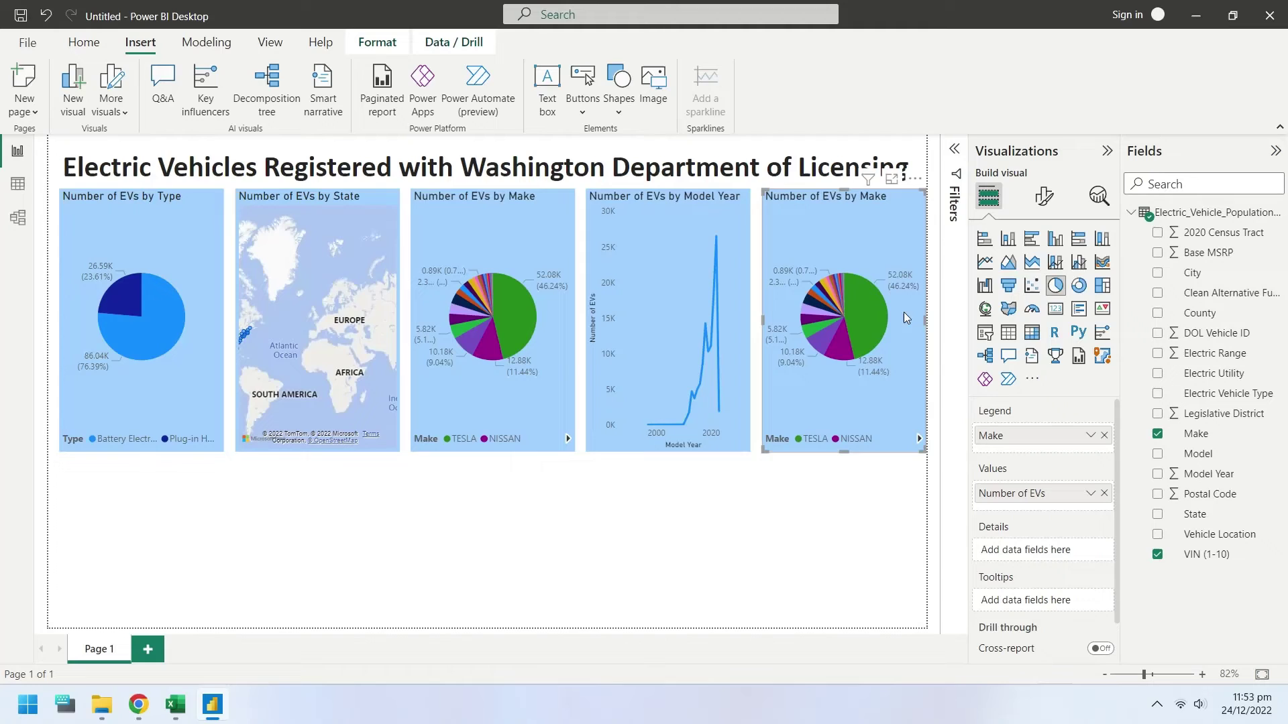
pyautogui.moveTo(923, 326); pyautogui.dragTo(916, 325)
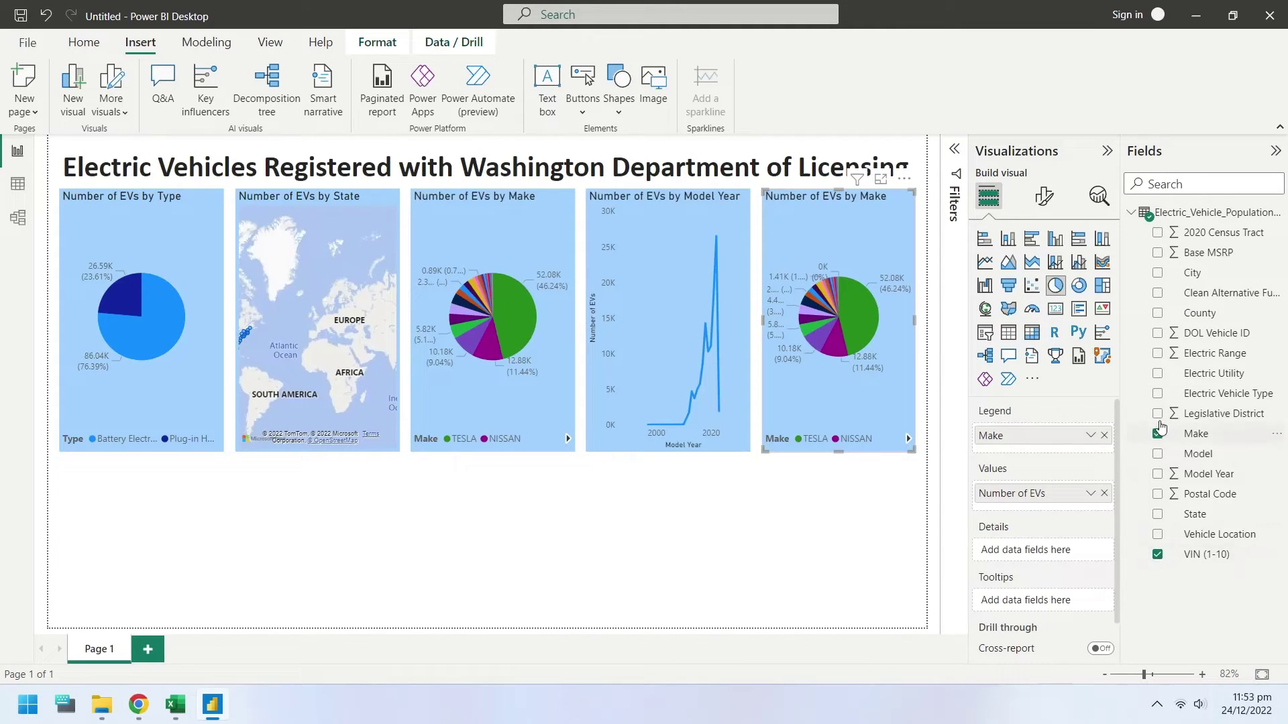
# Change the duplicate pie to break EVs down by Electric Utility and page through its legend
pyautogui.click(1157, 433)
pyautogui.click(1157, 373)
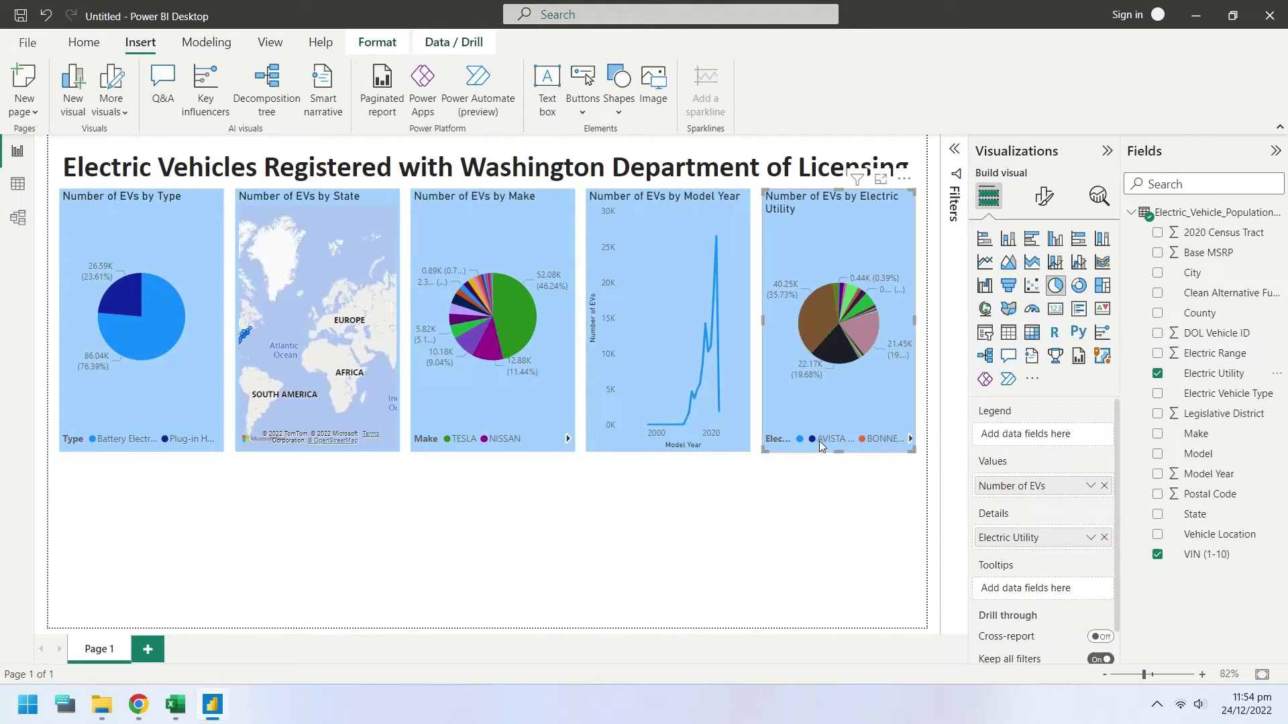
pyautogui.click(910, 439)
pyautogui.click(911, 439)
# Test cross-filtering by the first utility legend entry and the brown slice, then clear it
pyautogui.click(801, 440)
pyautogui.click(801, 440)
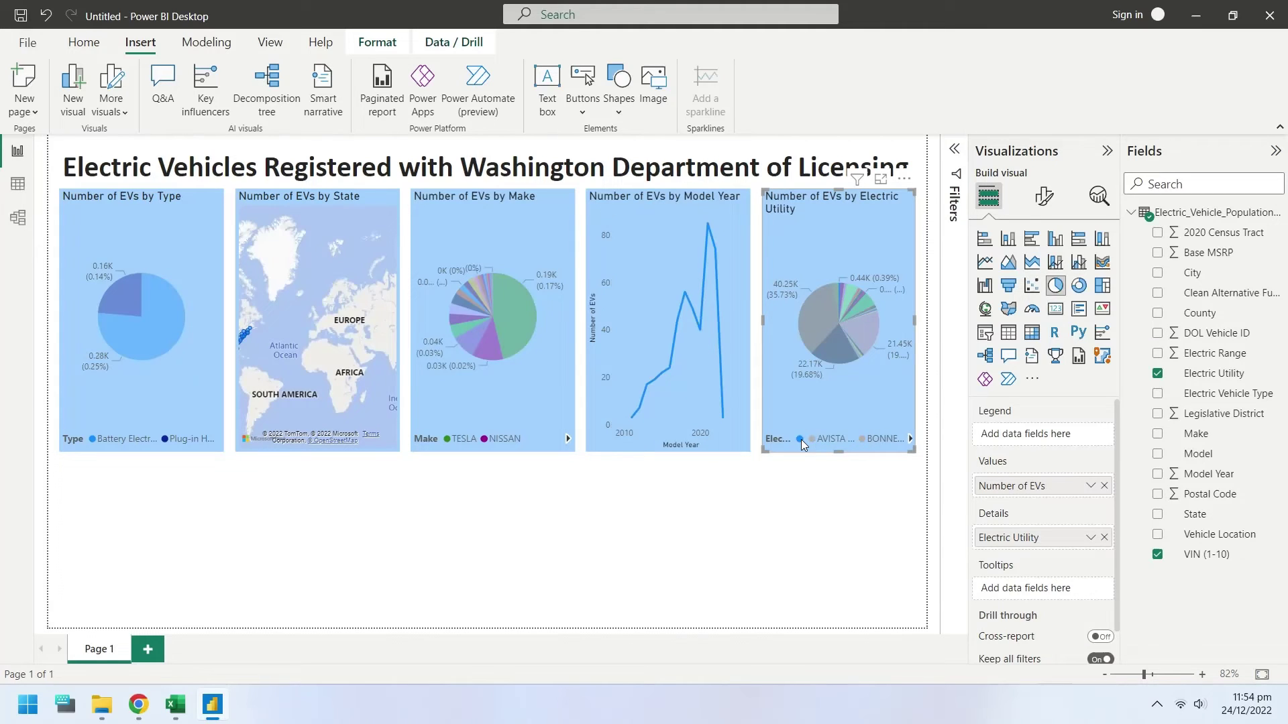
pyautogui.click(818, 296)
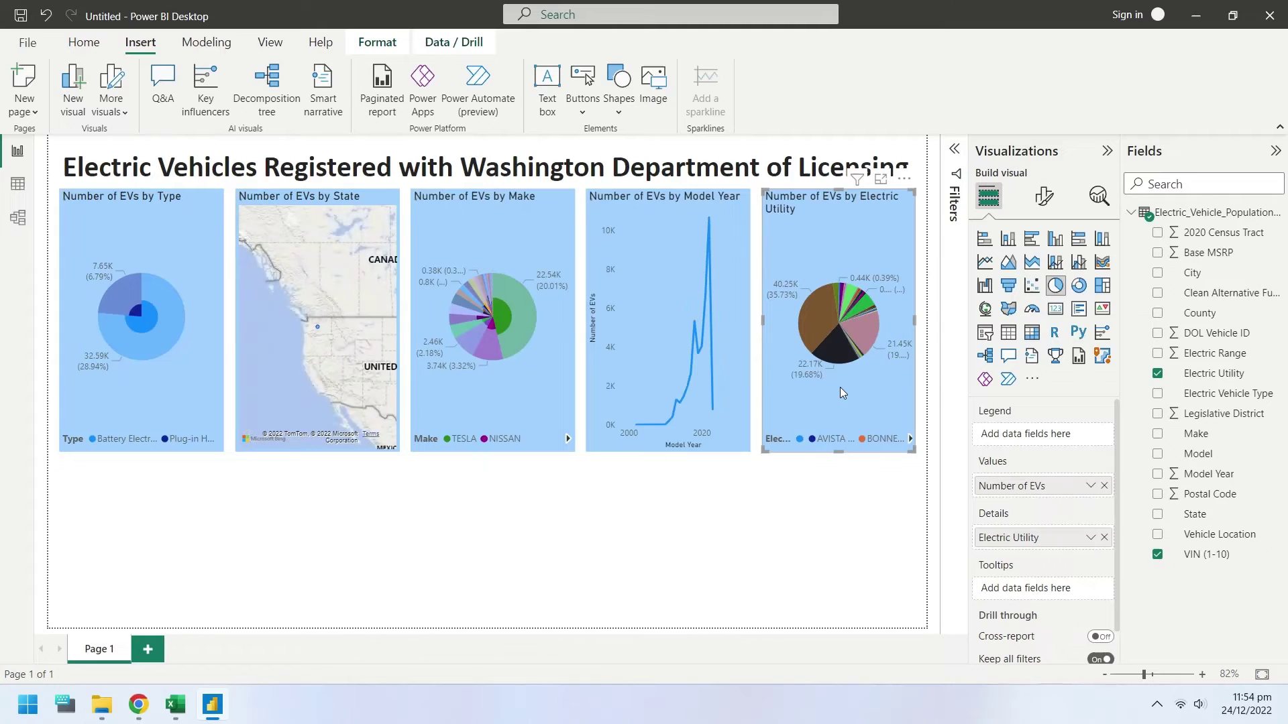
pyautogui.click(818, 328)
pyautogui.click(818, 328)
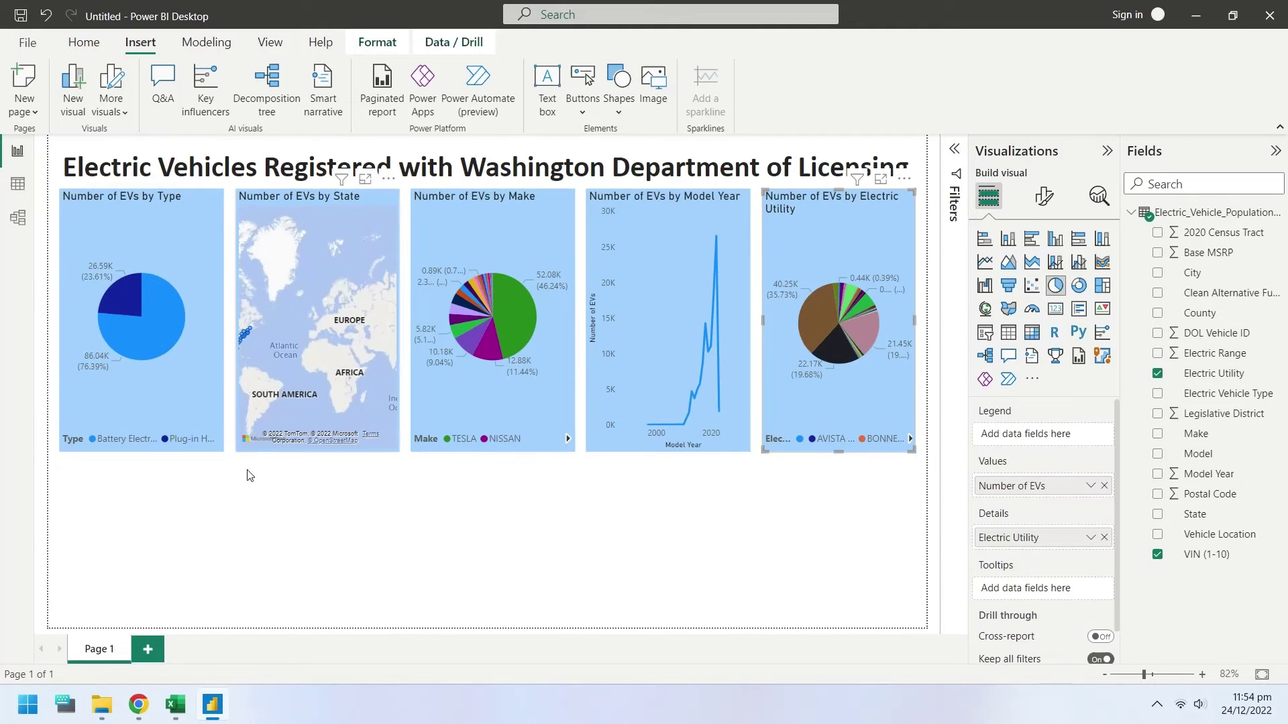
# Tighten the row spacing by adjusting the State map, Model Year chart and Electric Utility pie
pyautogui.click(236, 537)
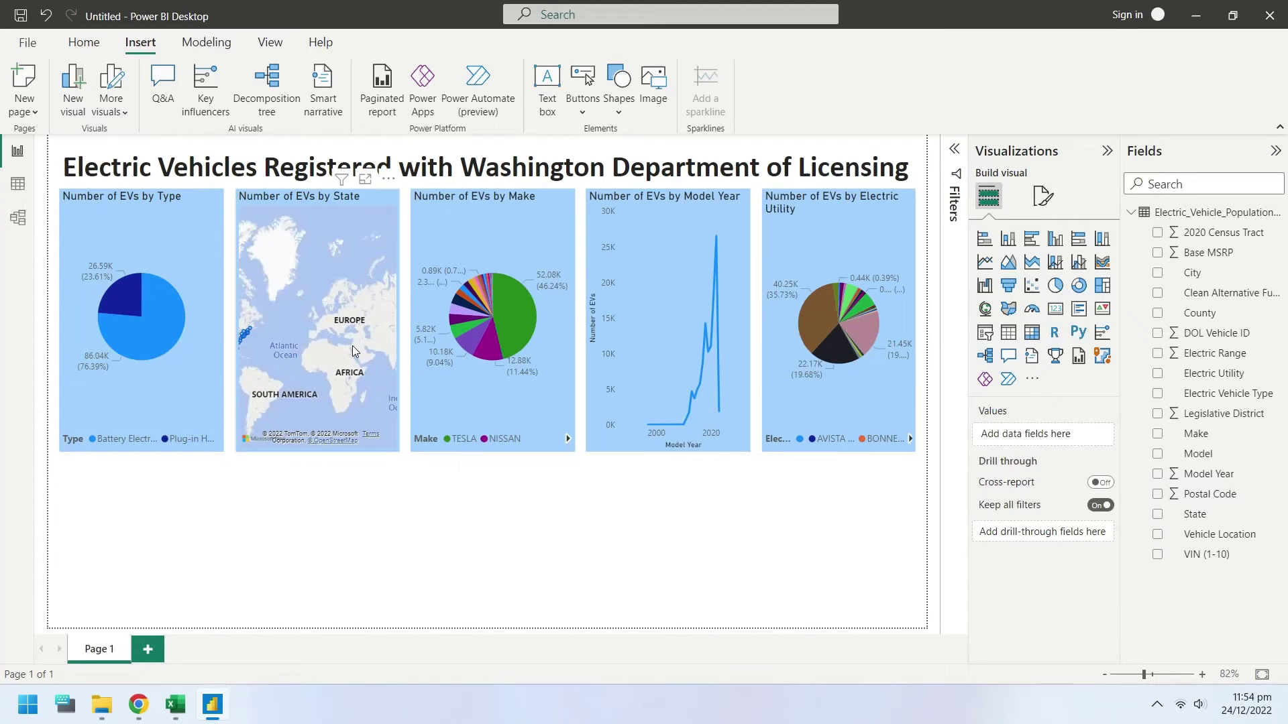
pyautogui.click(394, 325)
pyautogui.moveTo(397, 320); pyautogui.dragTo(402, 308)
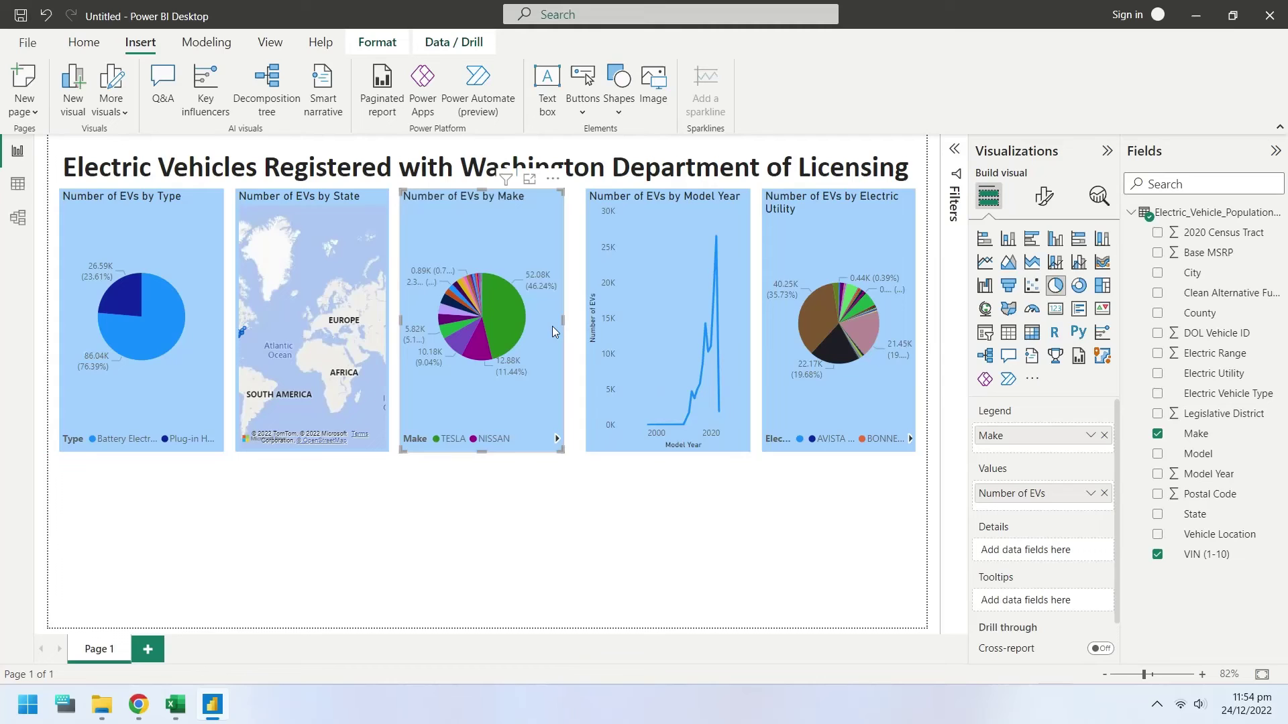
pyautogui.moveTo(626, 320); pyautogui.dragTo(617, 321)
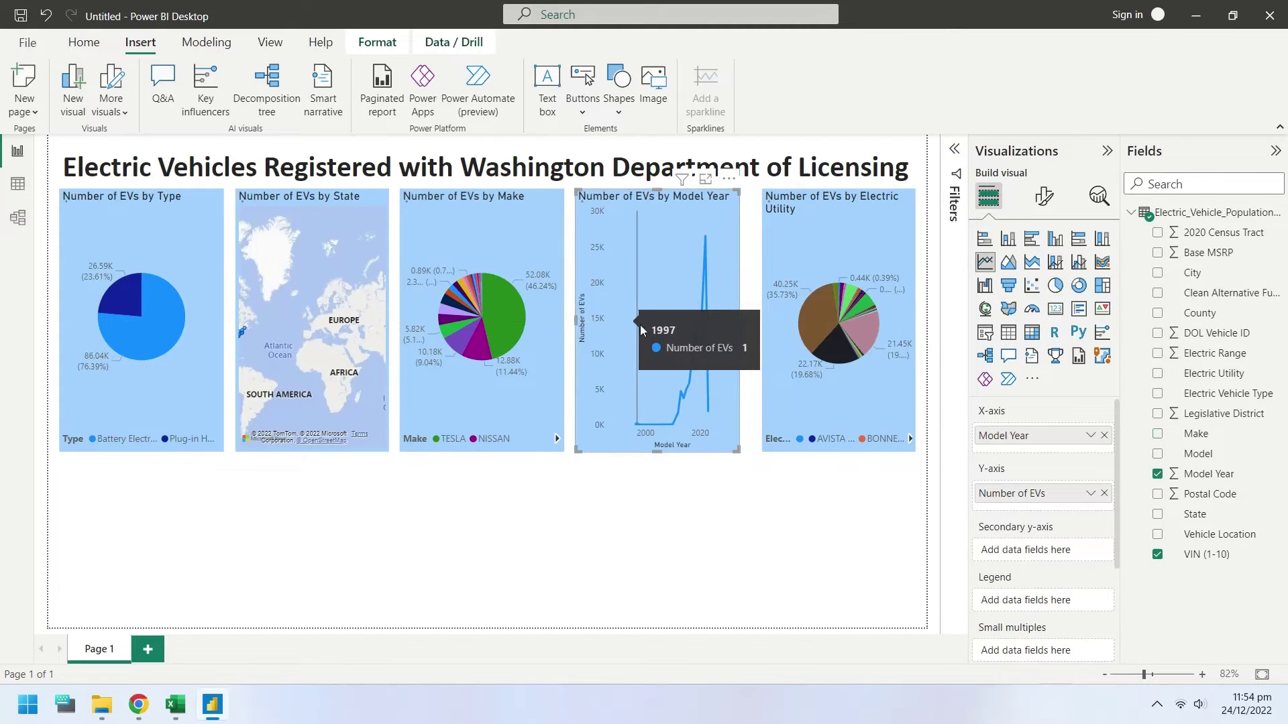
pyautogui.click(794, 326)
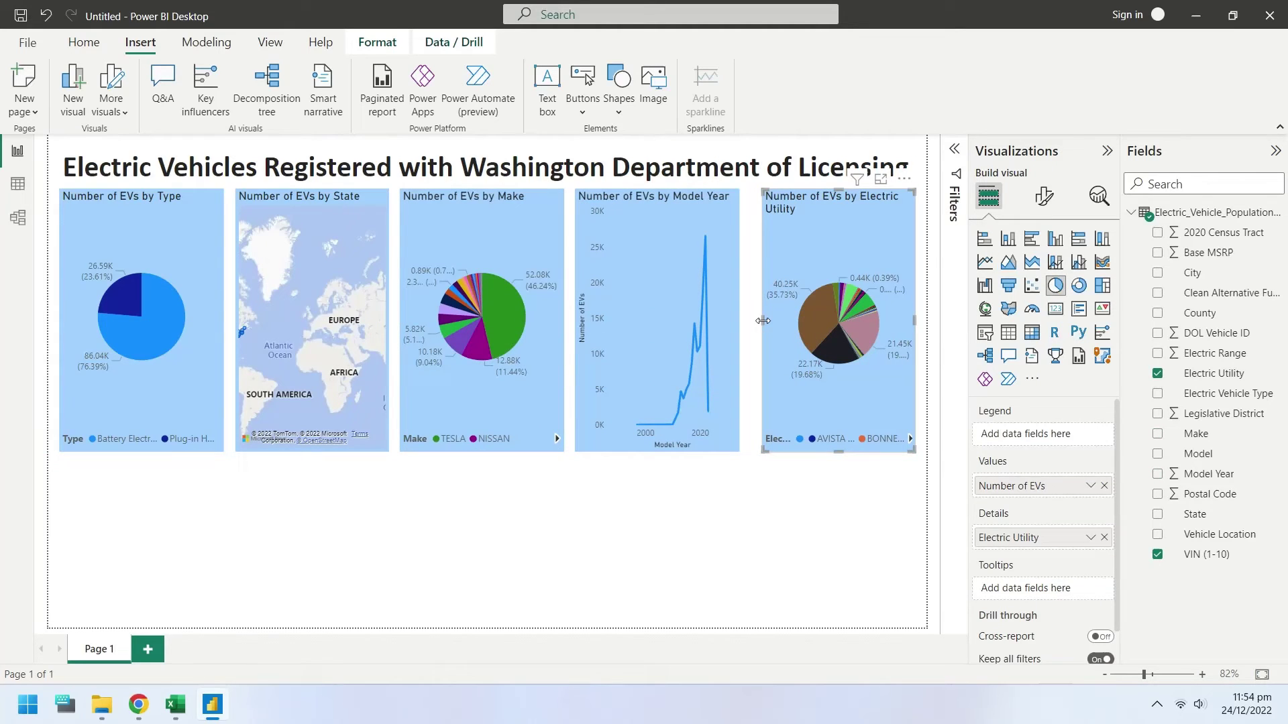
pyautogui.moveTo(756, 325); pyautogui.dragTo(750, 322)
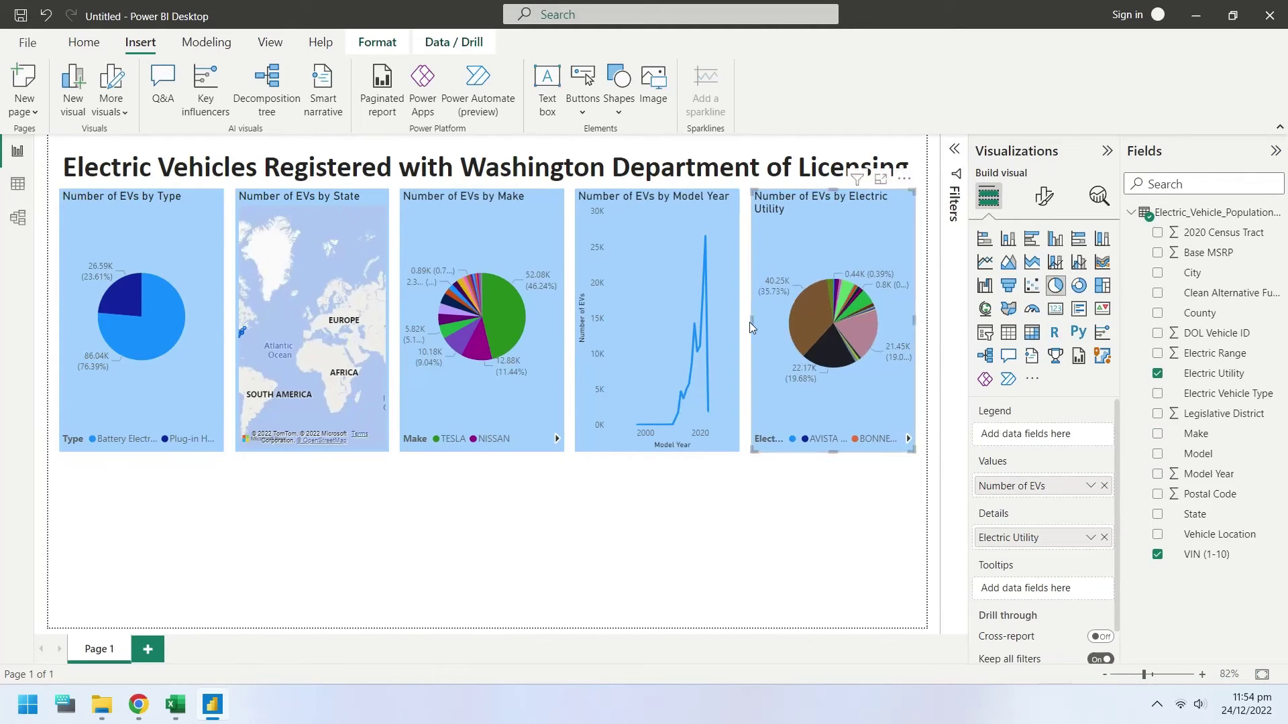
# Duplicate the Type pie chart and fit the copy just beneath the original
pyautogui.click(148, 410)
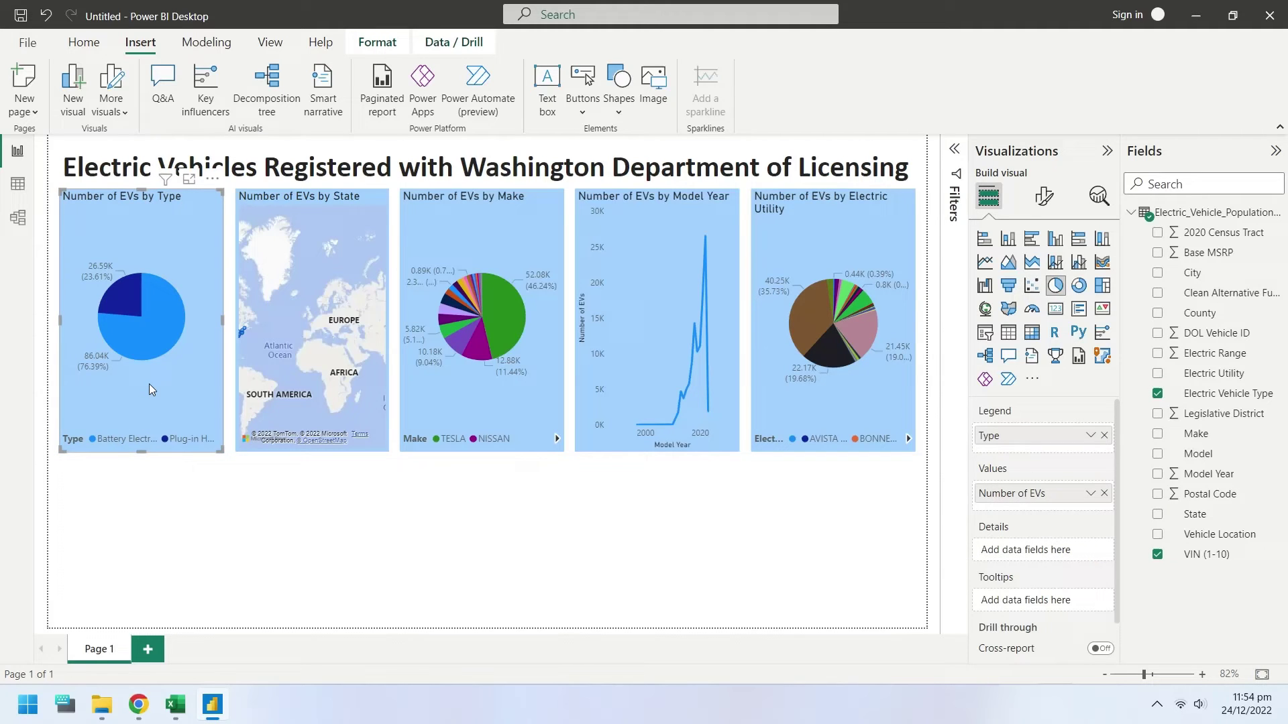
pyautogui.hotkey('ctrl', 'c')
pyautogui.hotkey('ctrl', 'v')
pyautogui.moveTo(143, 393); pyautogui.dragTo(146, 553)
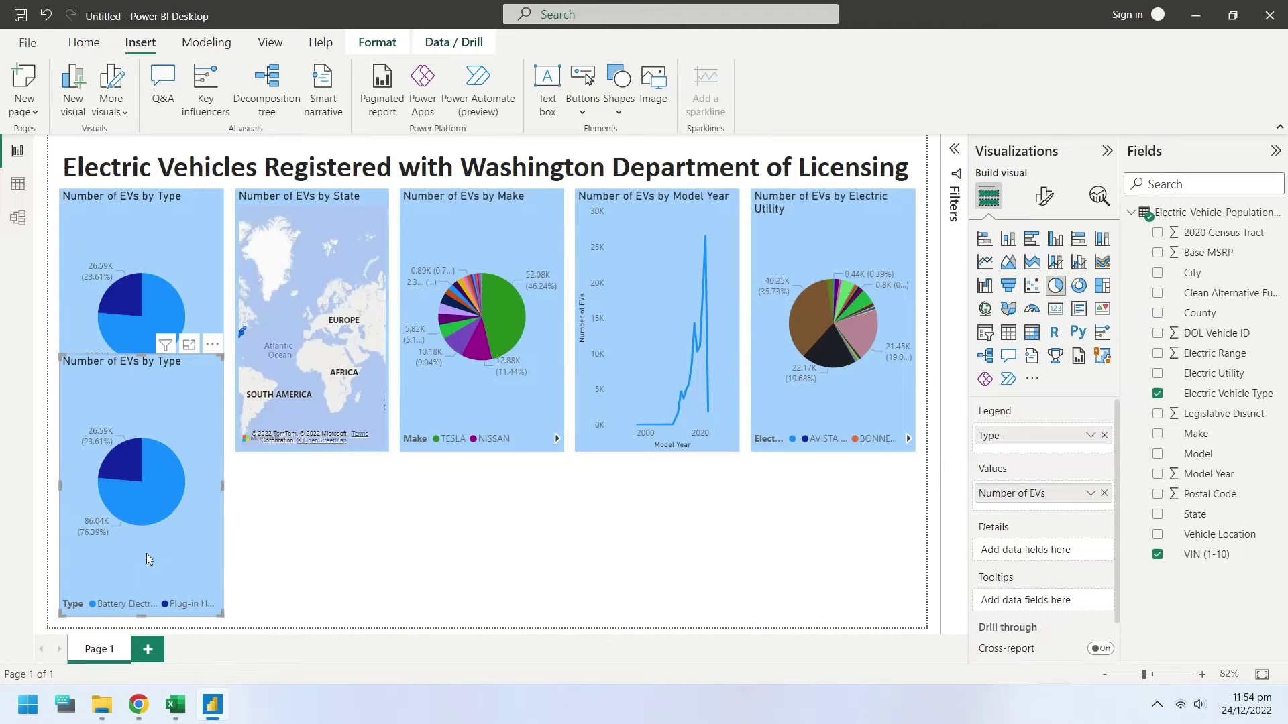
pyautogui.moveTo(144, 354); pyautogui.dragTo(153, 477)
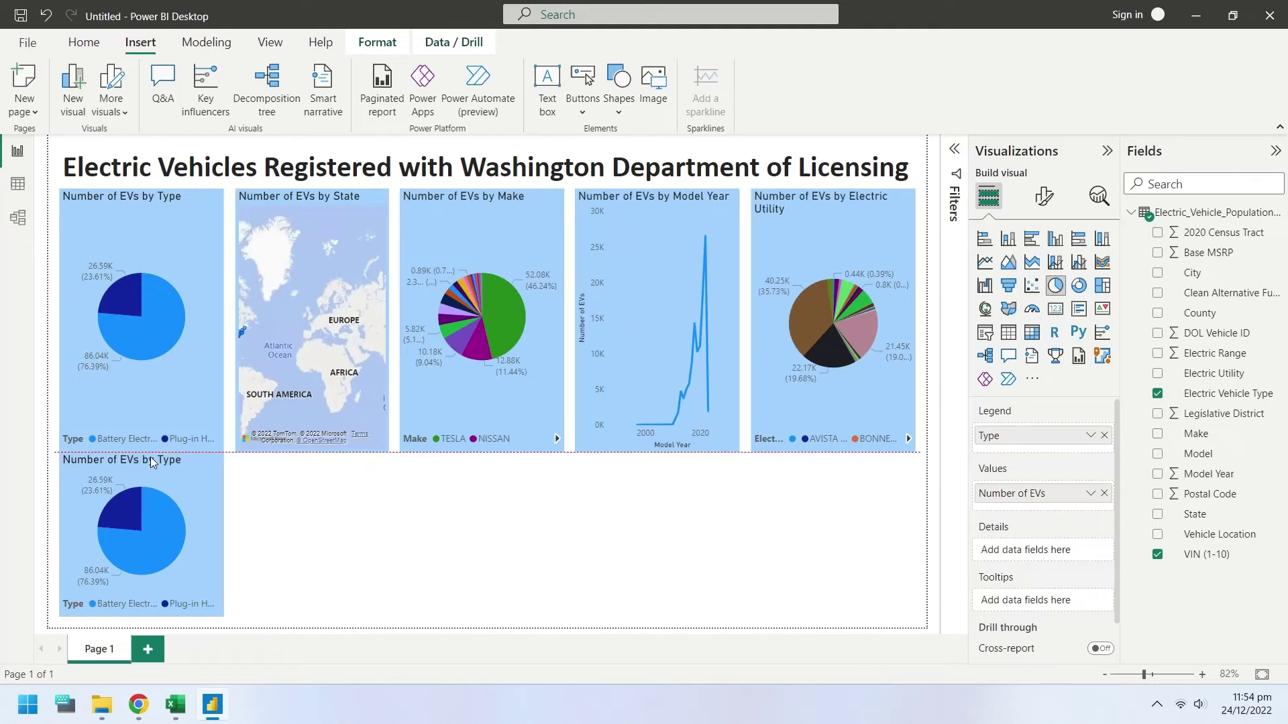
pyautogui.moveTo(150, 457); pyautogui.dragTo(152, 461)
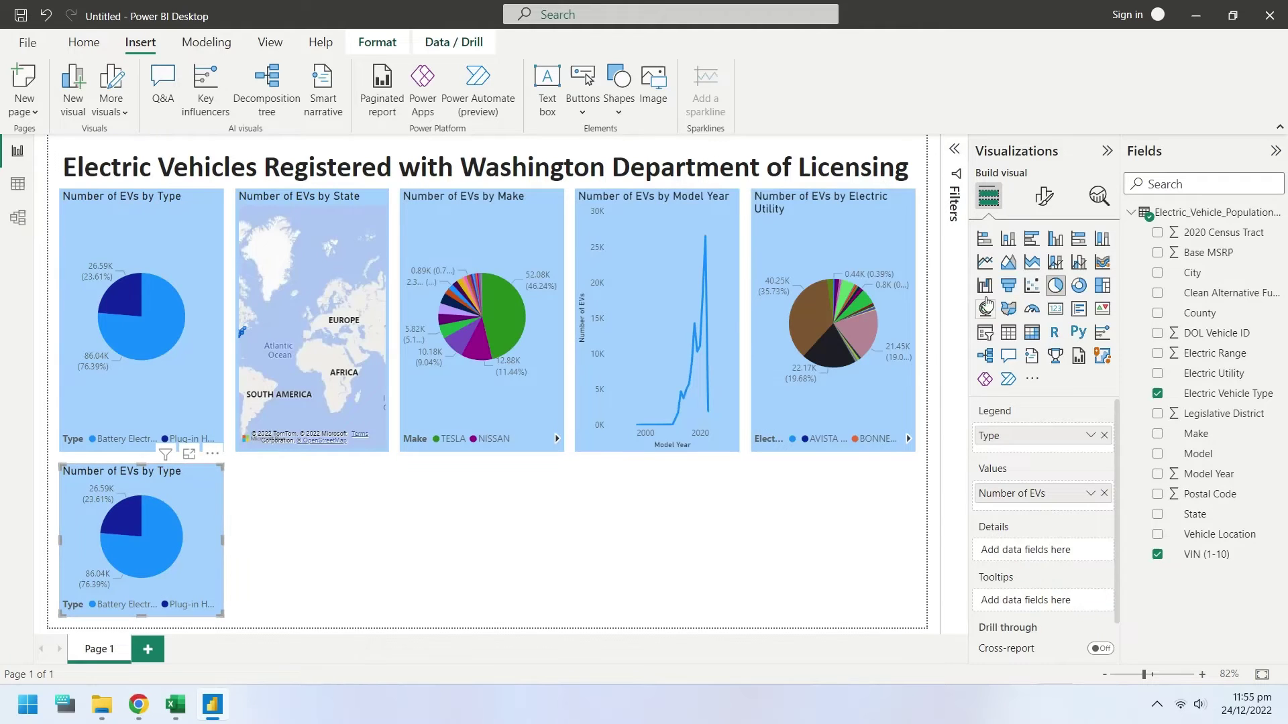
# Convert the copy into a smart narrative with a white background
pyautogui.click(1031, 366)
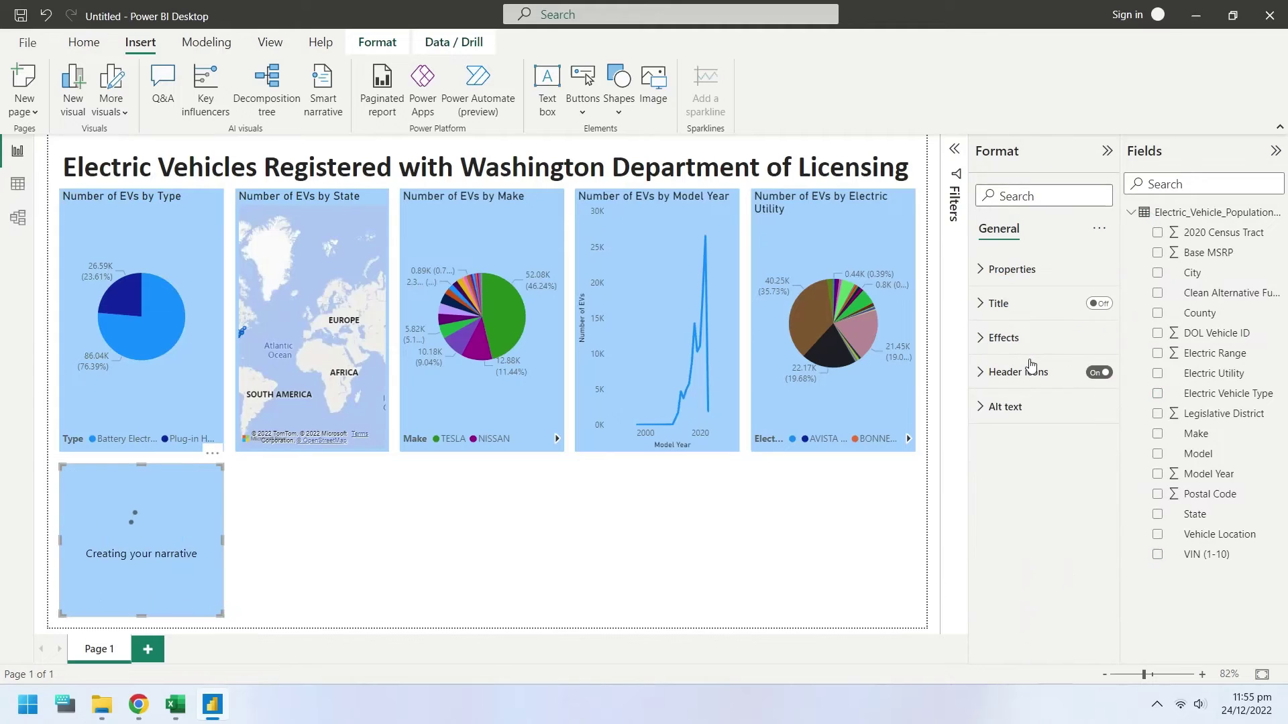
pyautogui.click(1019, 269)
pyautogui.click(1014, 271)
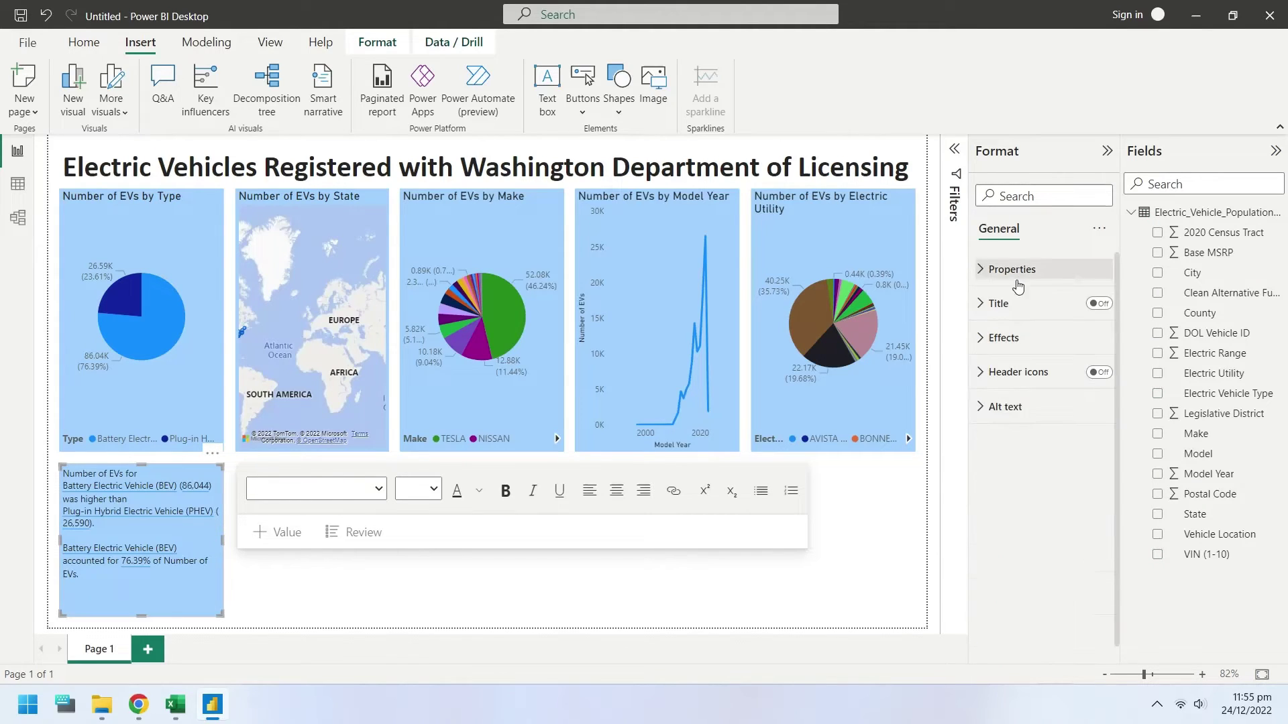
pyautogui.click(1014, 339)
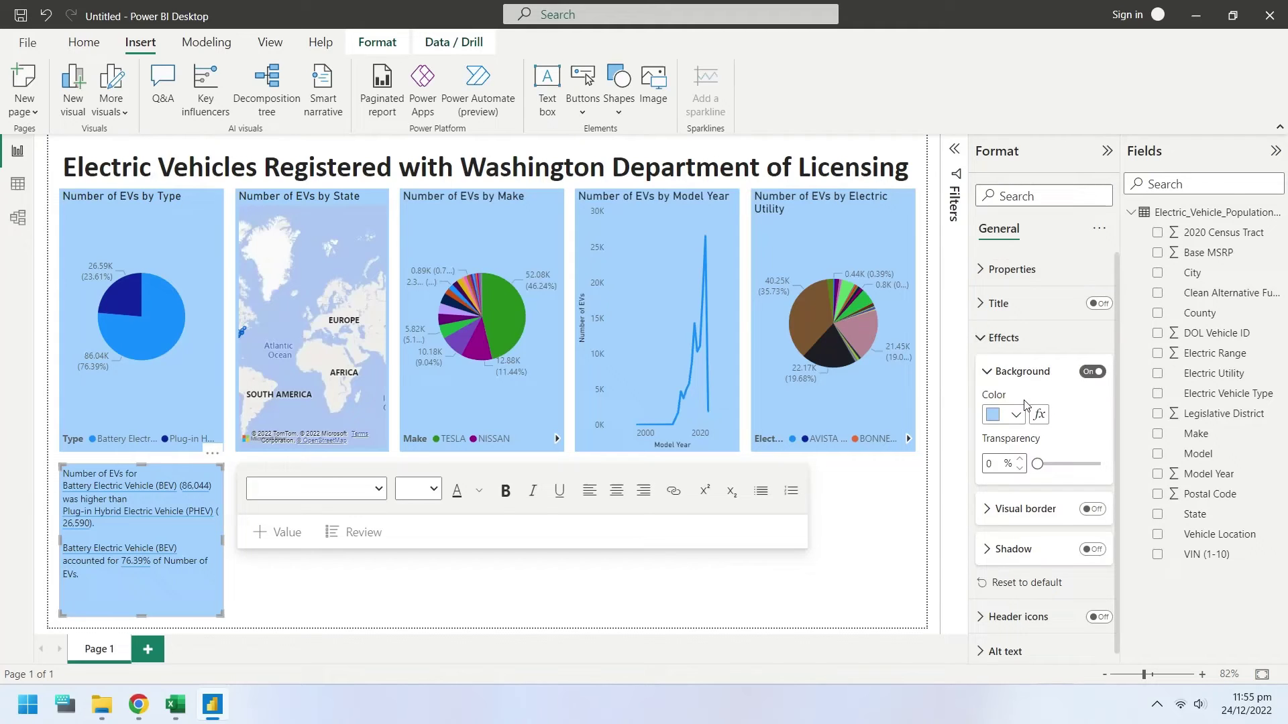
pyautogui.click(1006, 414)
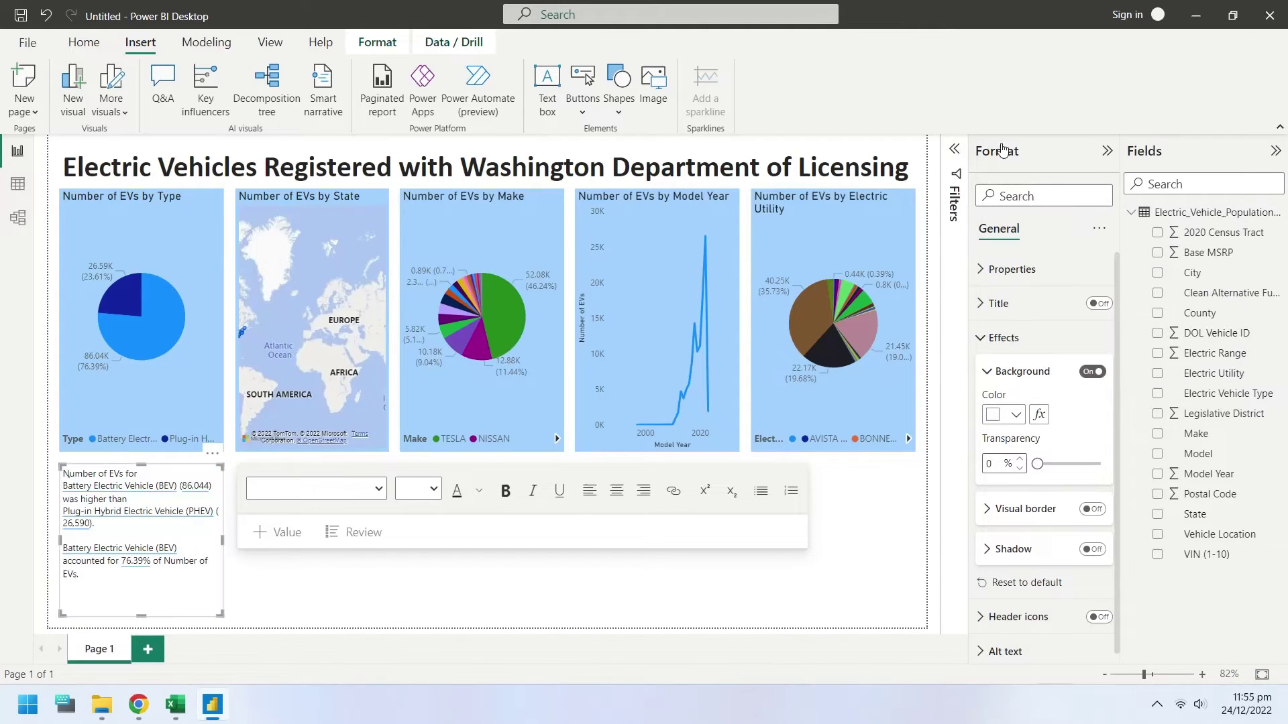
pyautogui.click(1004, 148)
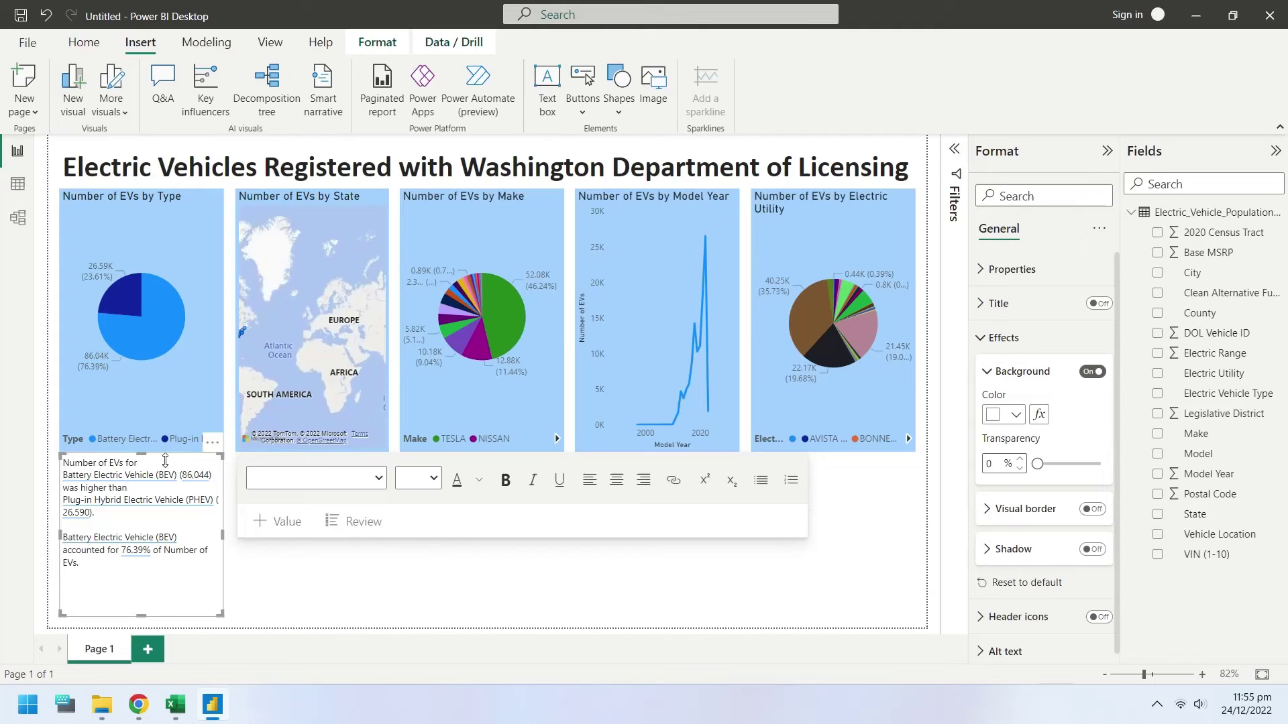
# Inspect the narrative's 76.39% value without changing it
pyautogui.click(517, 590)
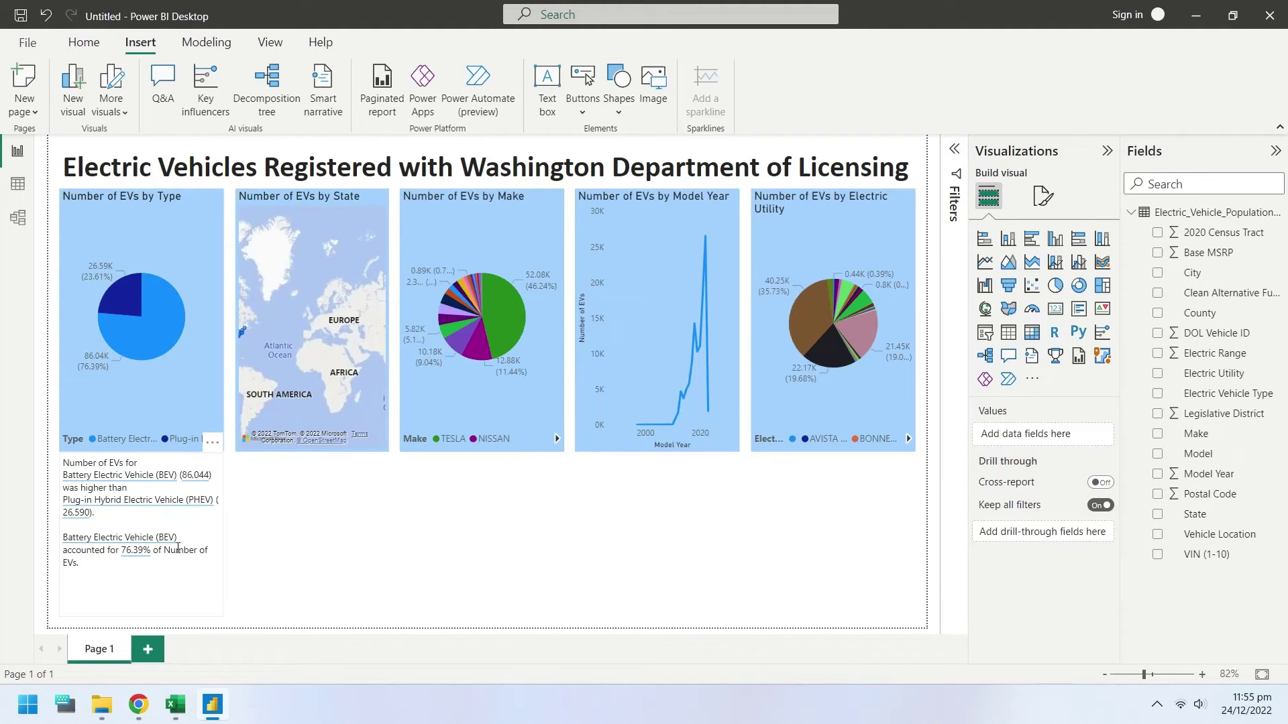
pyautogui.click(138, 551)
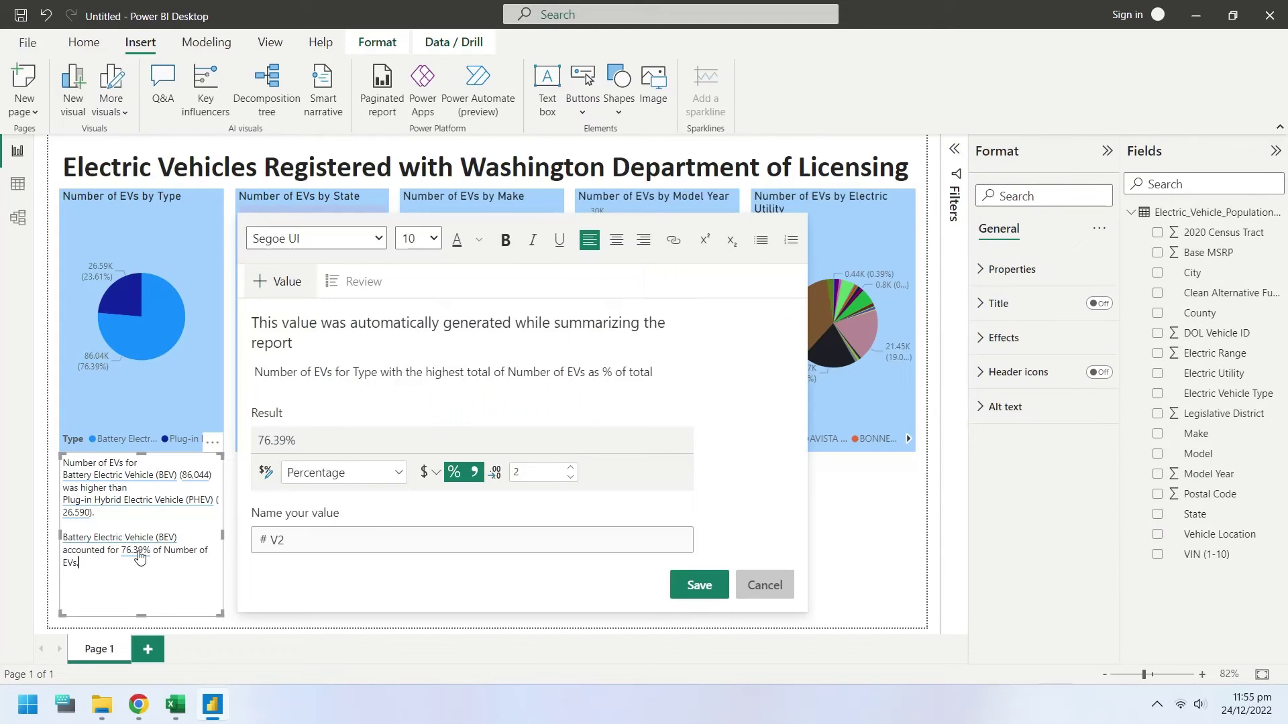
pyautogui.click(759, 597)
pyautogui.click(316, 422)
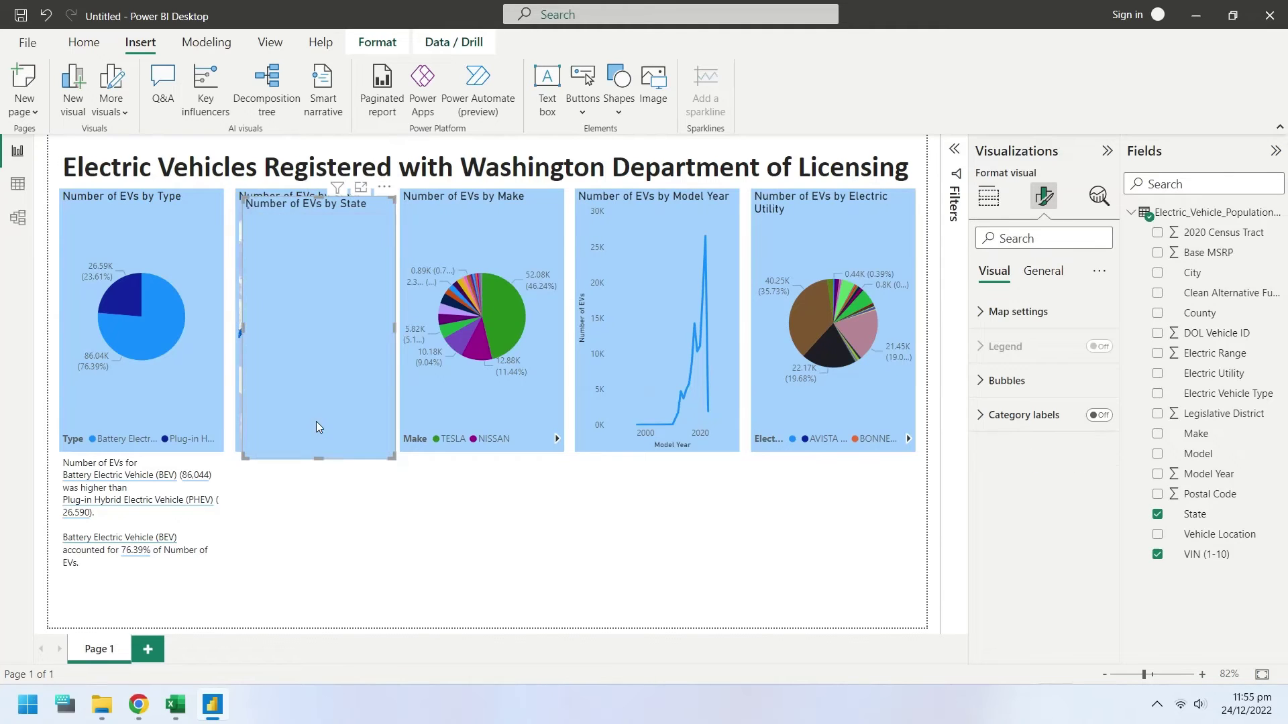
# Duplicate the State map directly beneath itself and give the copy a white background
pyautogui.moveTo(315, 421); pyautogui.dragTo(293, 626)
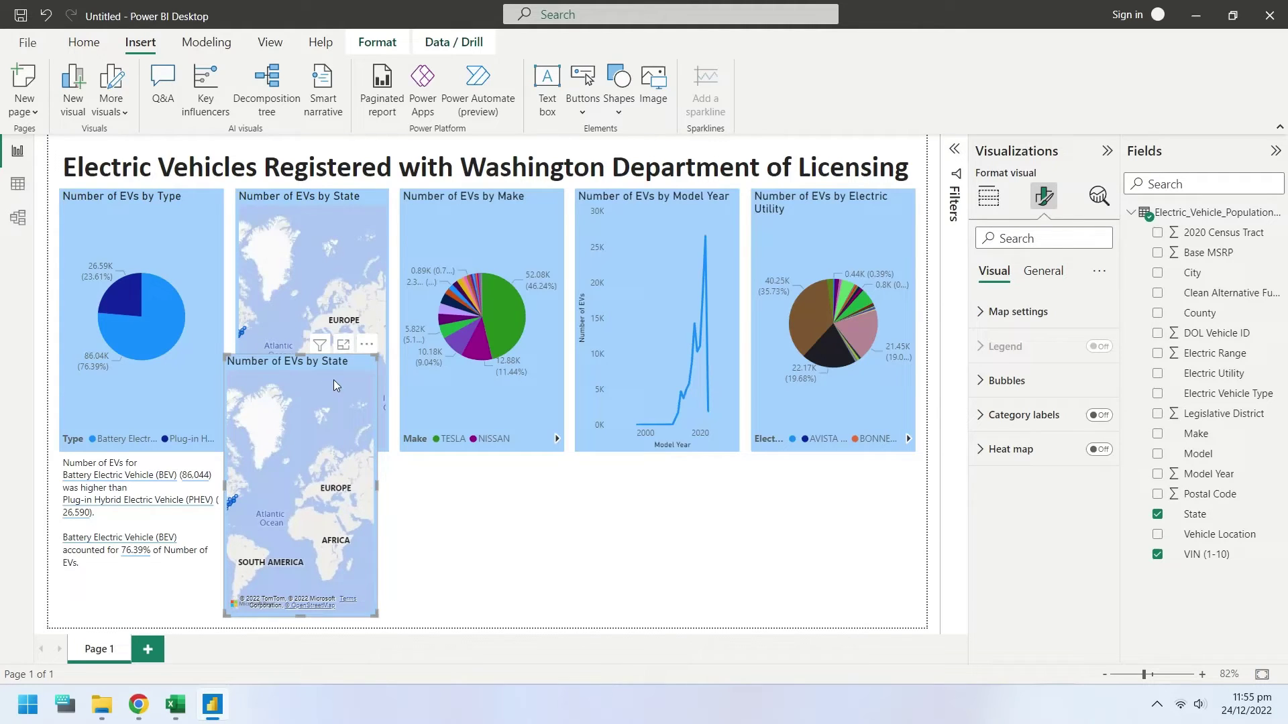
pyautogui.moveTo(333, 362); pyautogui.dragTo(331, 458)
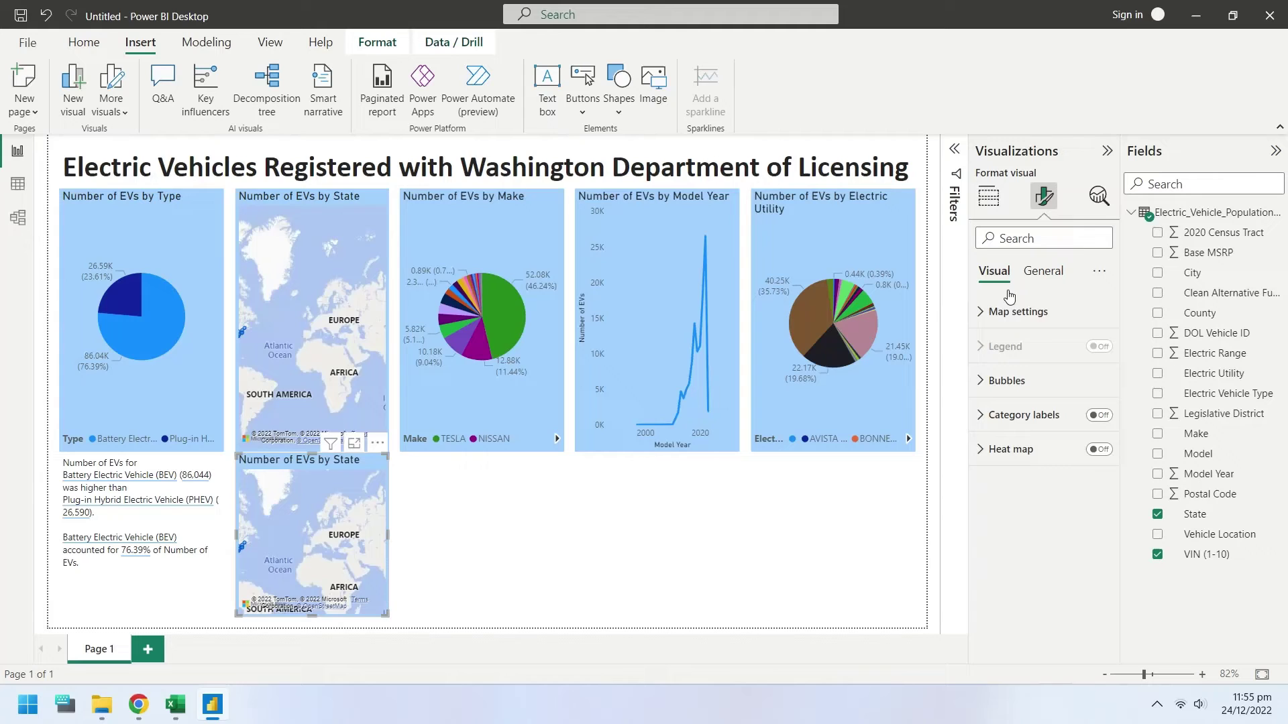
pyautogui.click(1036, 272)
pyautogui.click(987, 387)
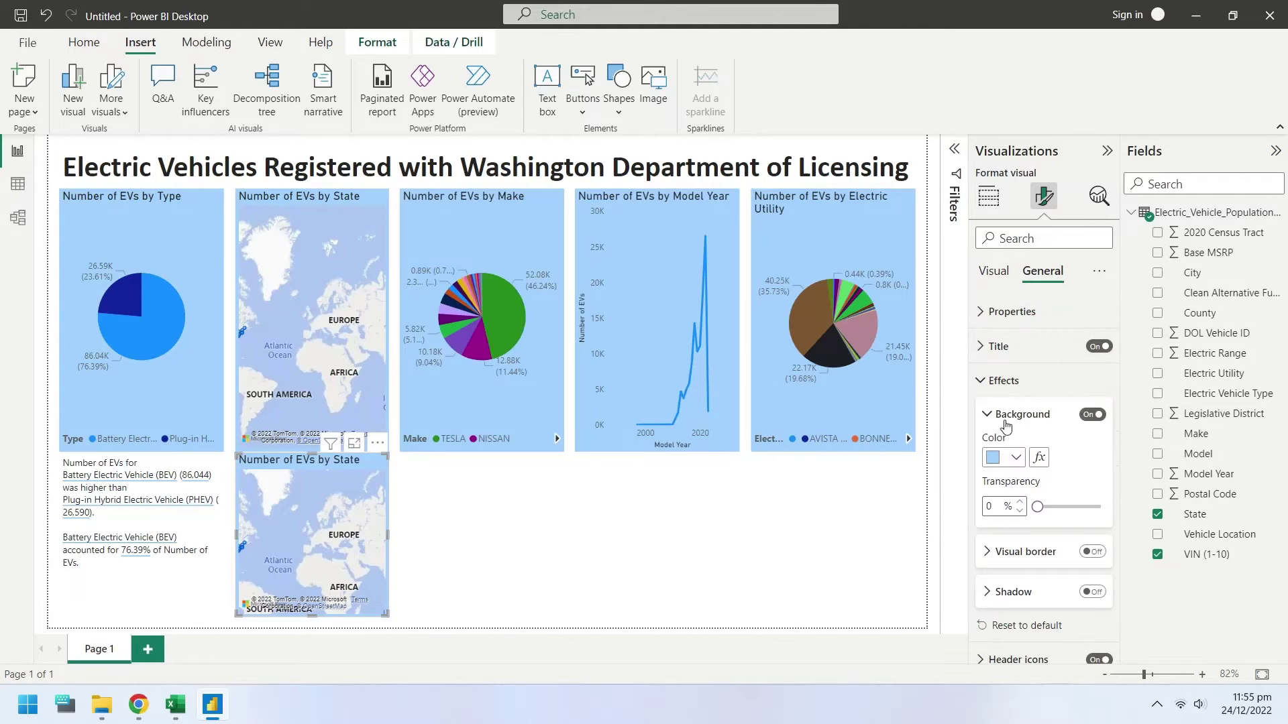
pyautogui.click(1003, 459)
pyautogui.click(1003, 195)
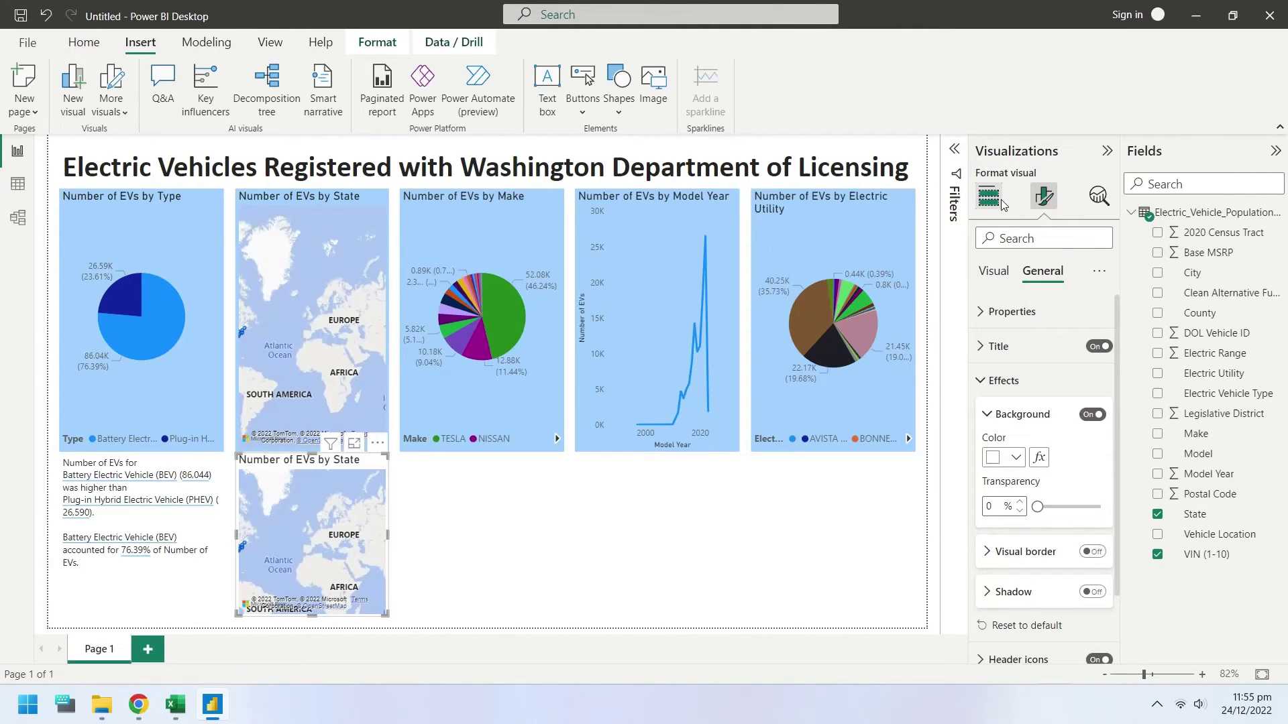
# Convert the white map copy into a smart narrative reporting WA highest at 112,348
pyautogui.click(996, 201)
pyautogui.click(1030, 362)
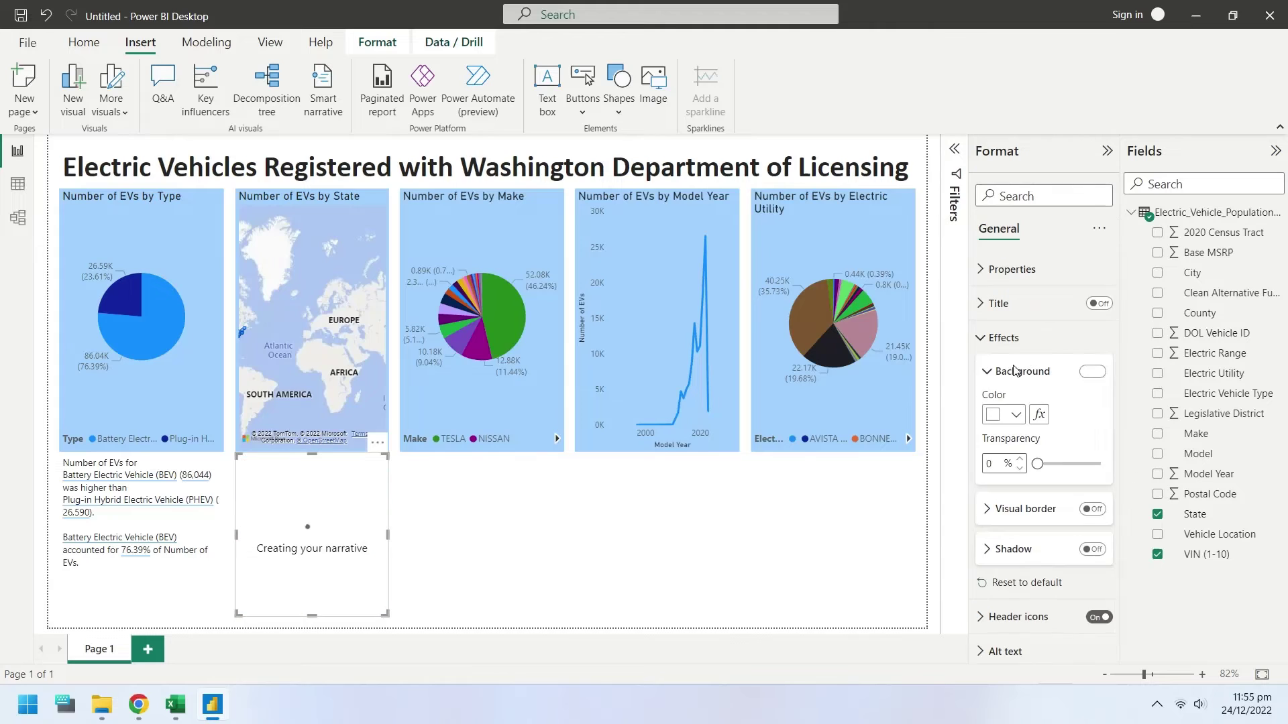
pyautogui.click(537, 532)
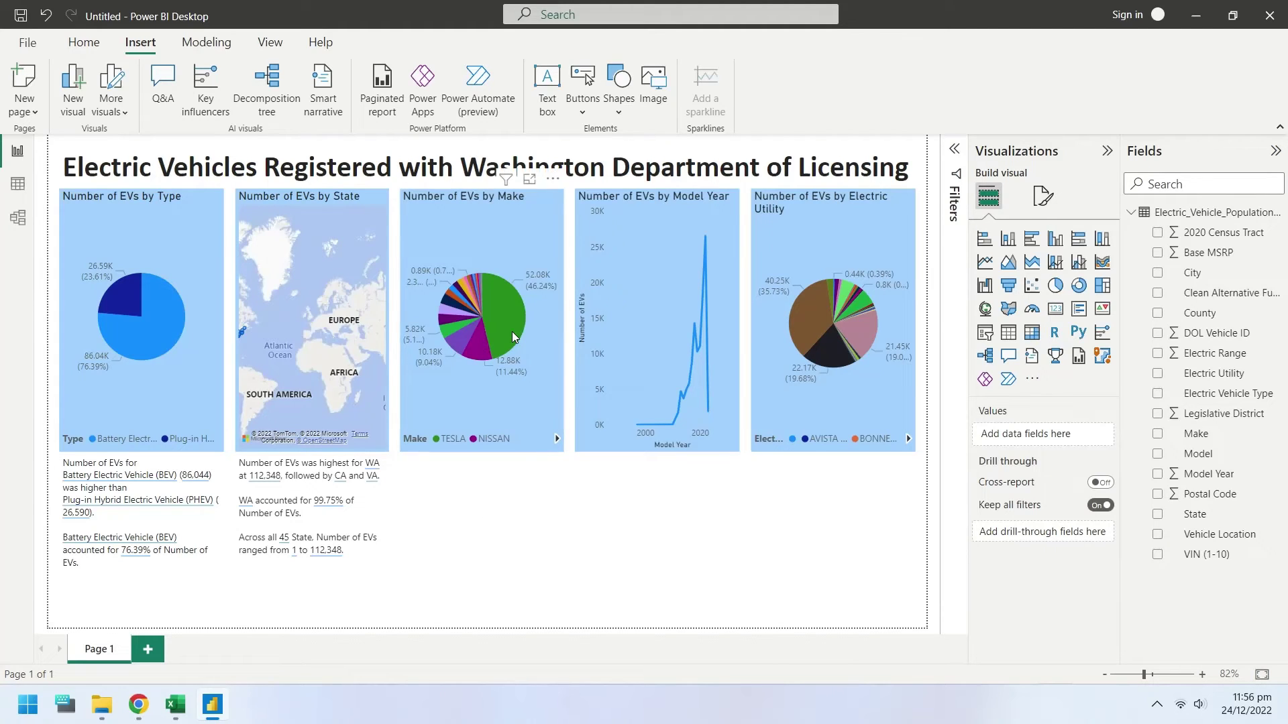
# Duplicate the Make pie chart below itself and resize the copy to fit
pyautogui.click(321, 329)
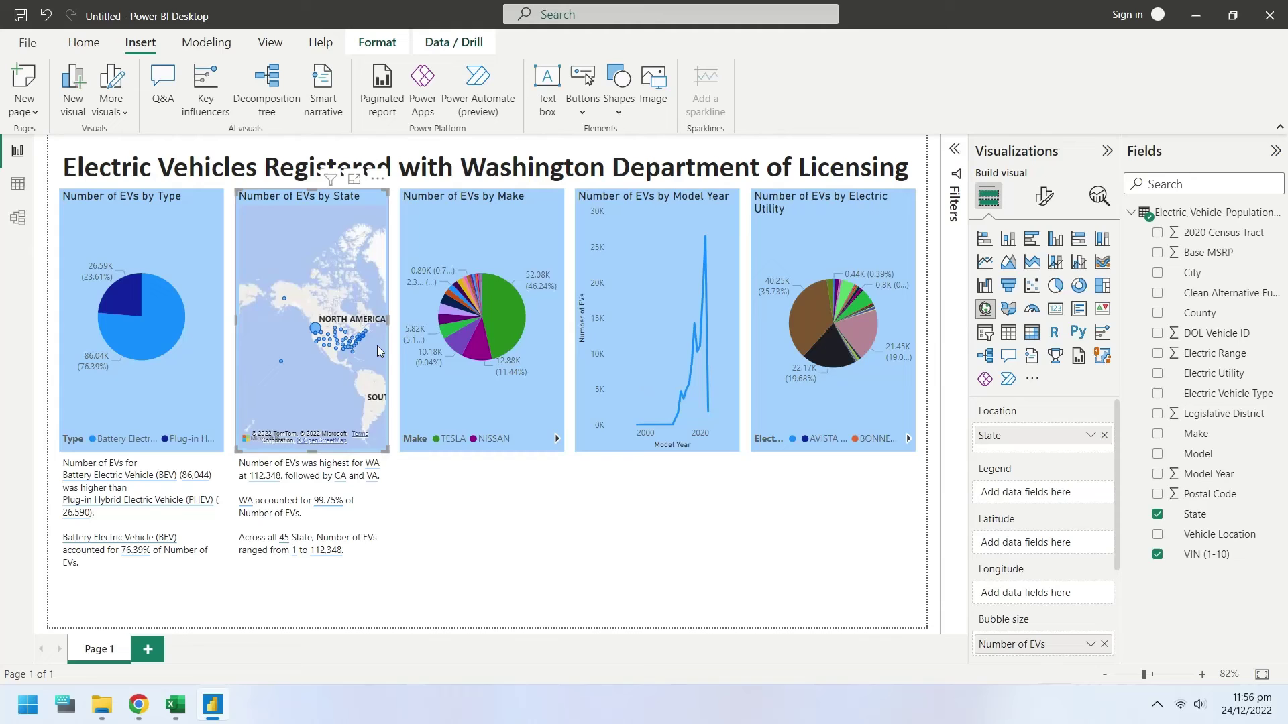
pyautogui.click(473, 409)
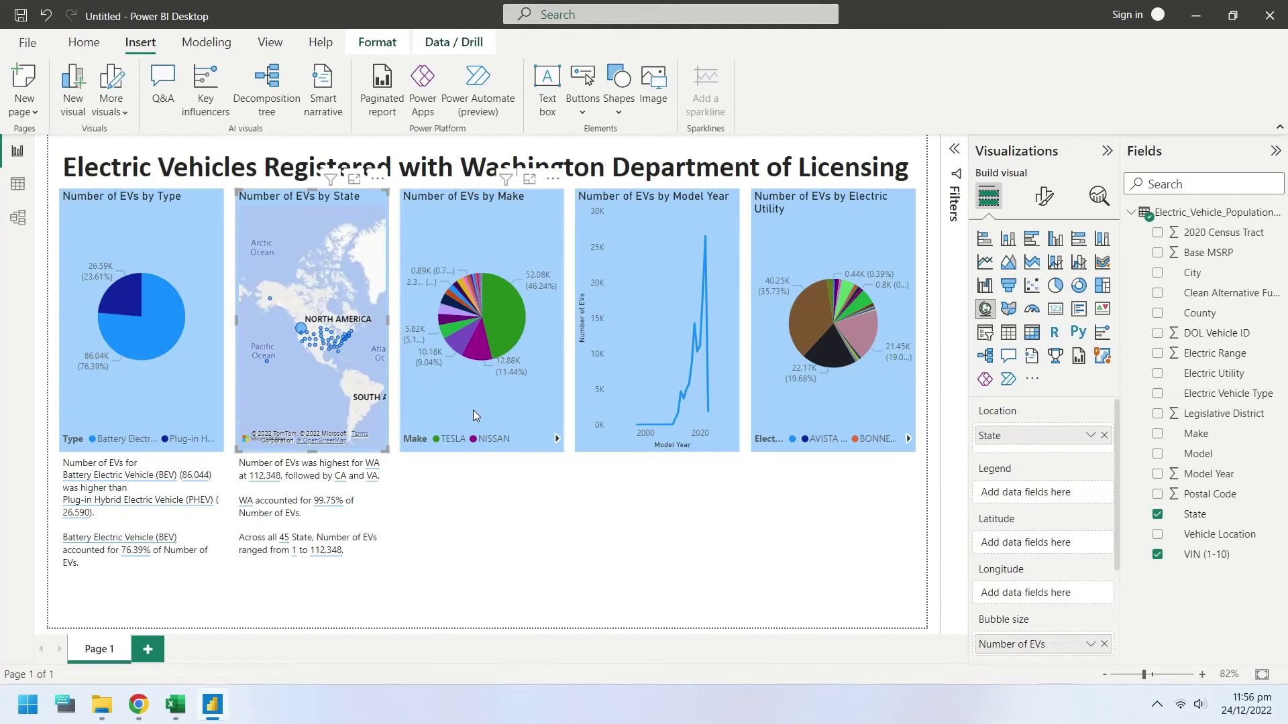
pyautogui.moveTo(473, 410); pyautogui.dragTo(444, 541)
pyautogui.moveTo(481, 355); pyautogui.dragTo(483, 454)
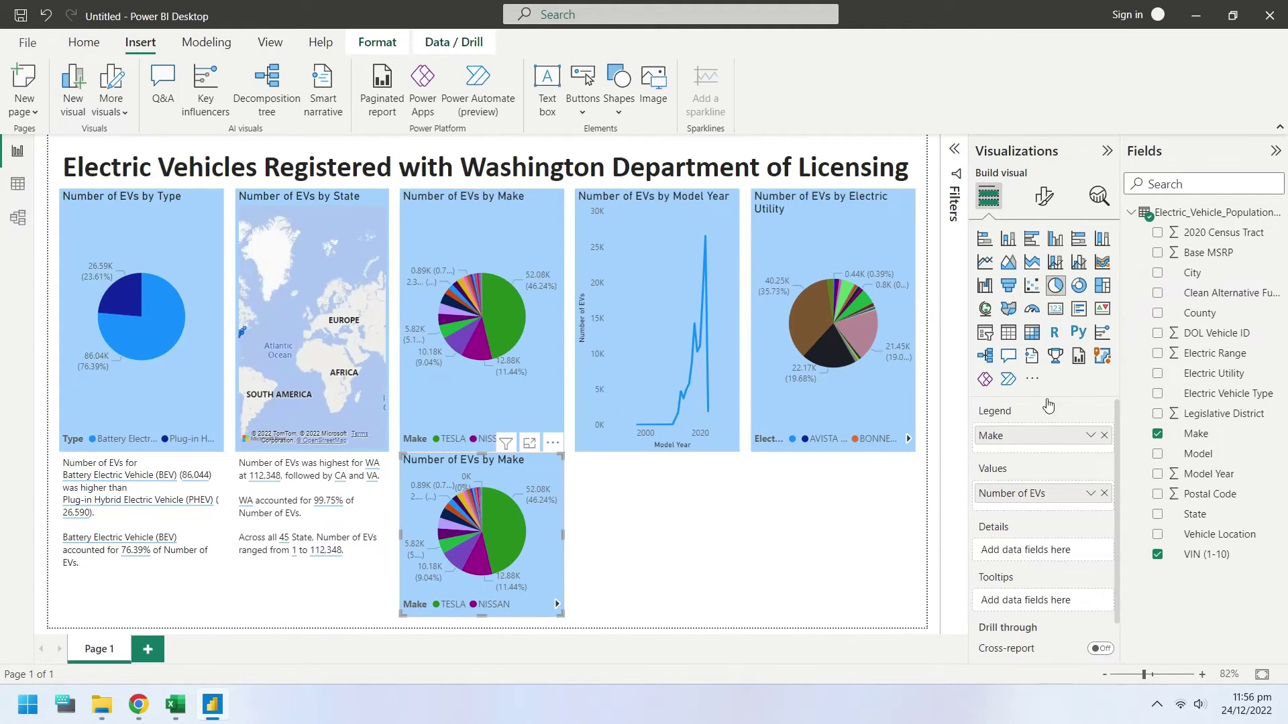
# Set the Make pie copy's background to white
pyautogui.click(1047, 197)
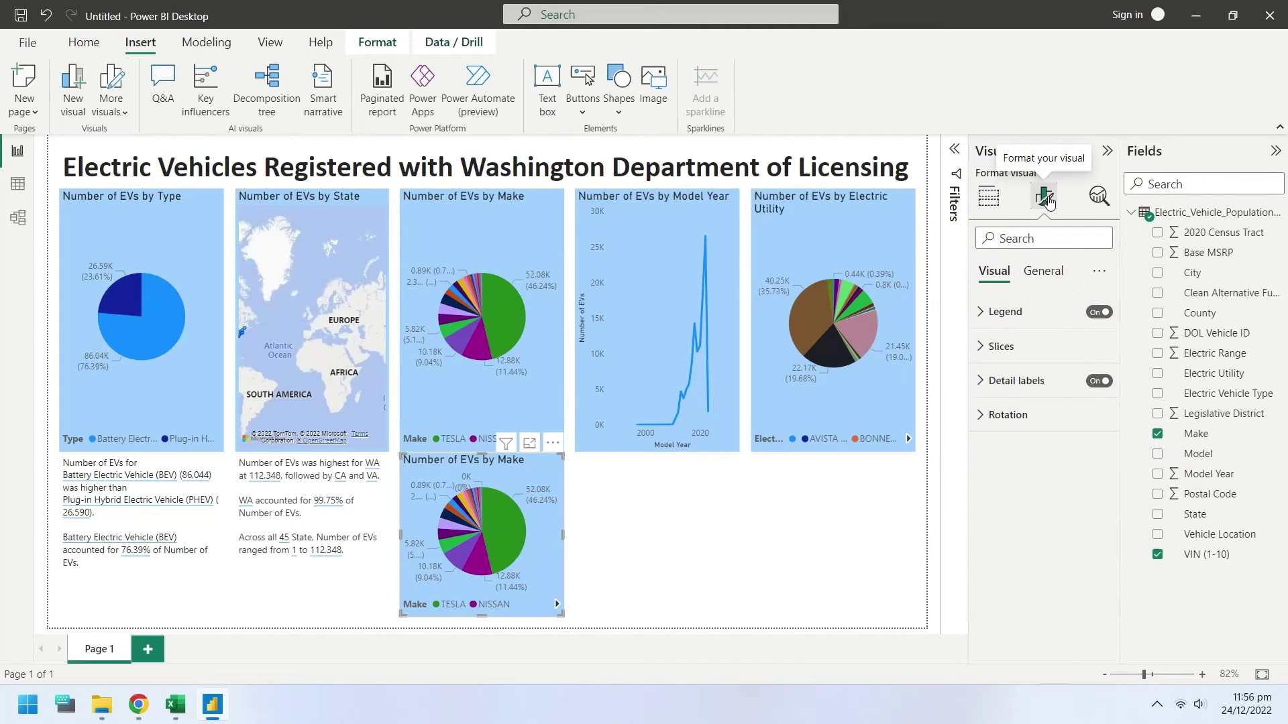
pyautogui.click(1042, 280)
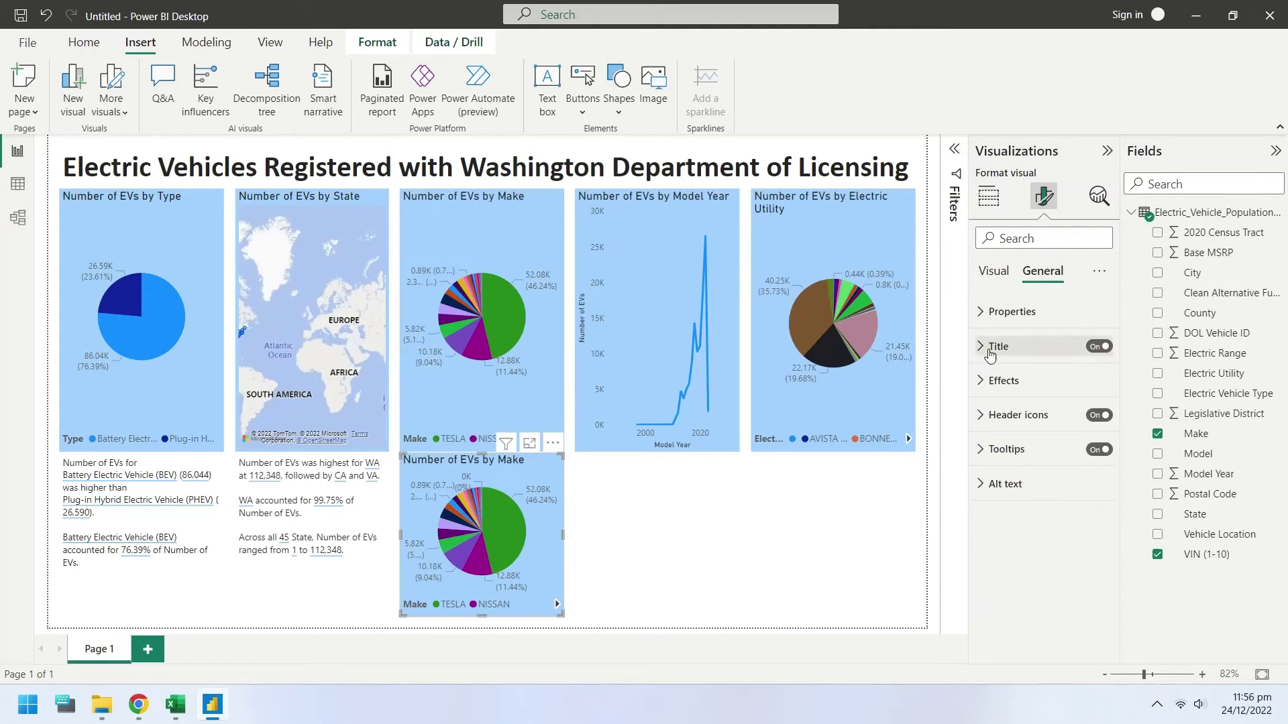
pyautogui.click(999, 380)
pyautogui.click(1007, 459)
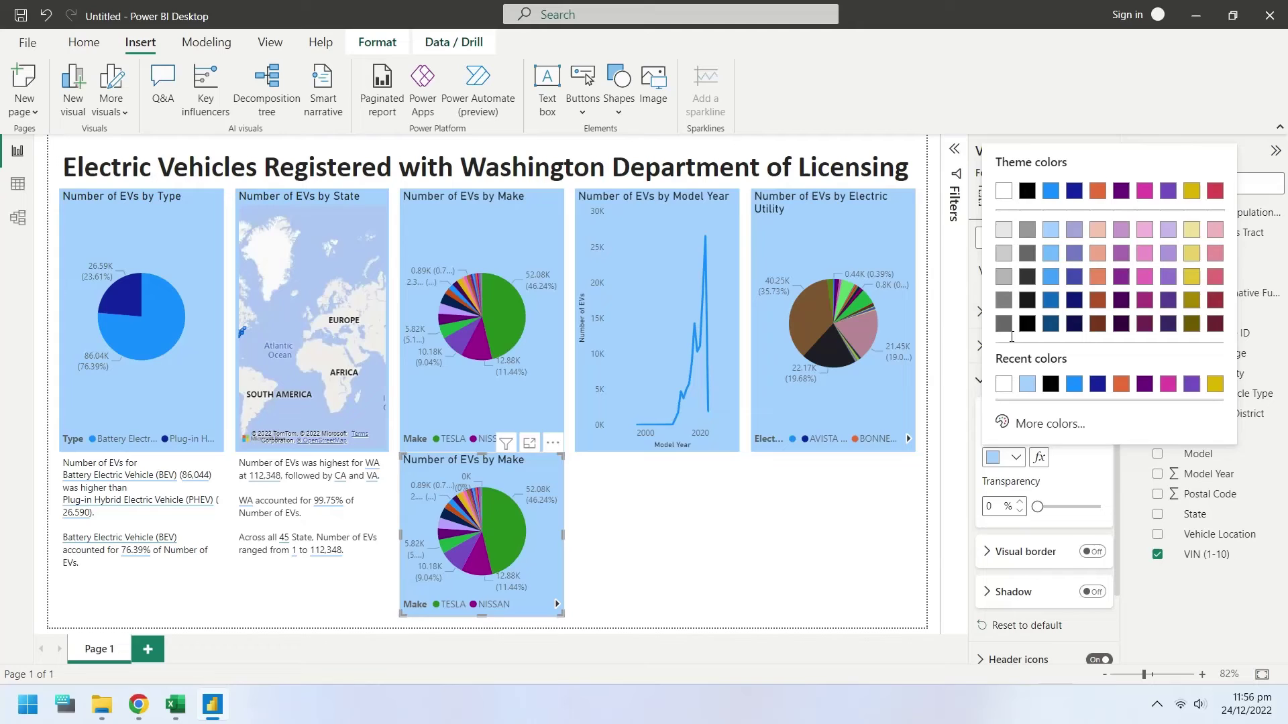
pyautogui.click(1008, 195)
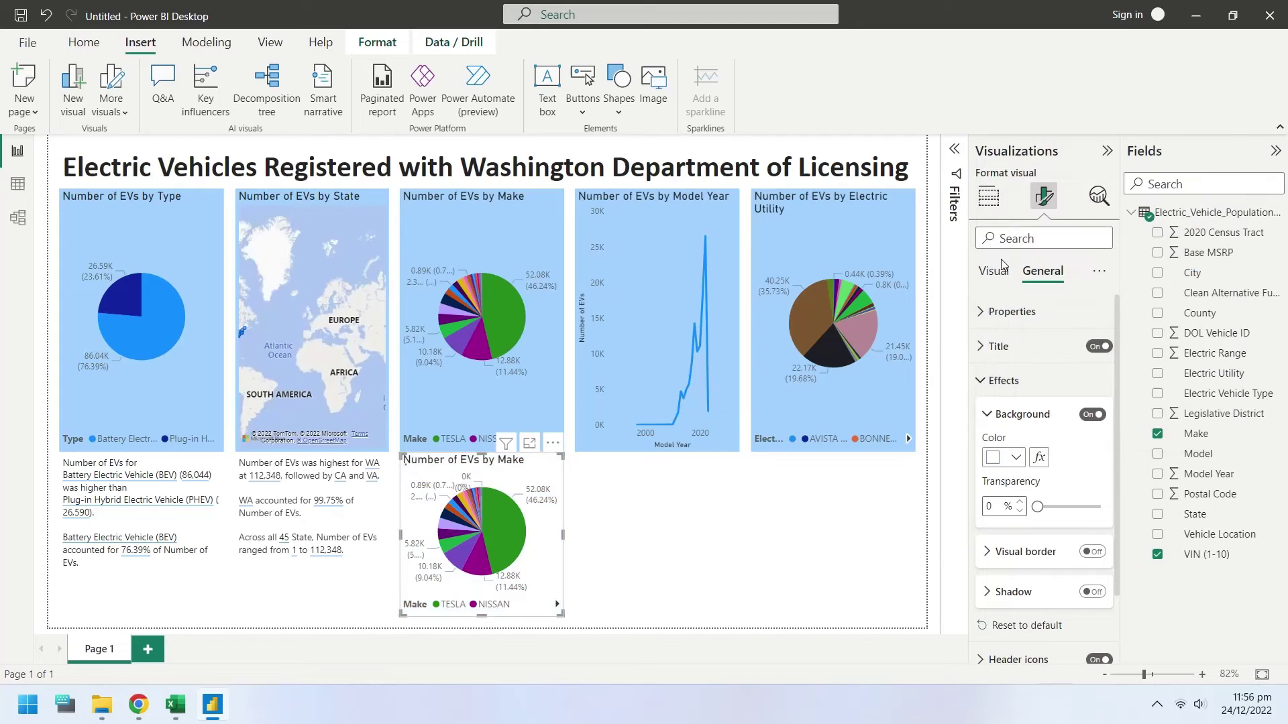
# Convert the copy into a smart narrative reporting TESLA highest at 52,078
pyautogui.click(988, 197)
pyautogui.click(1031, 365)
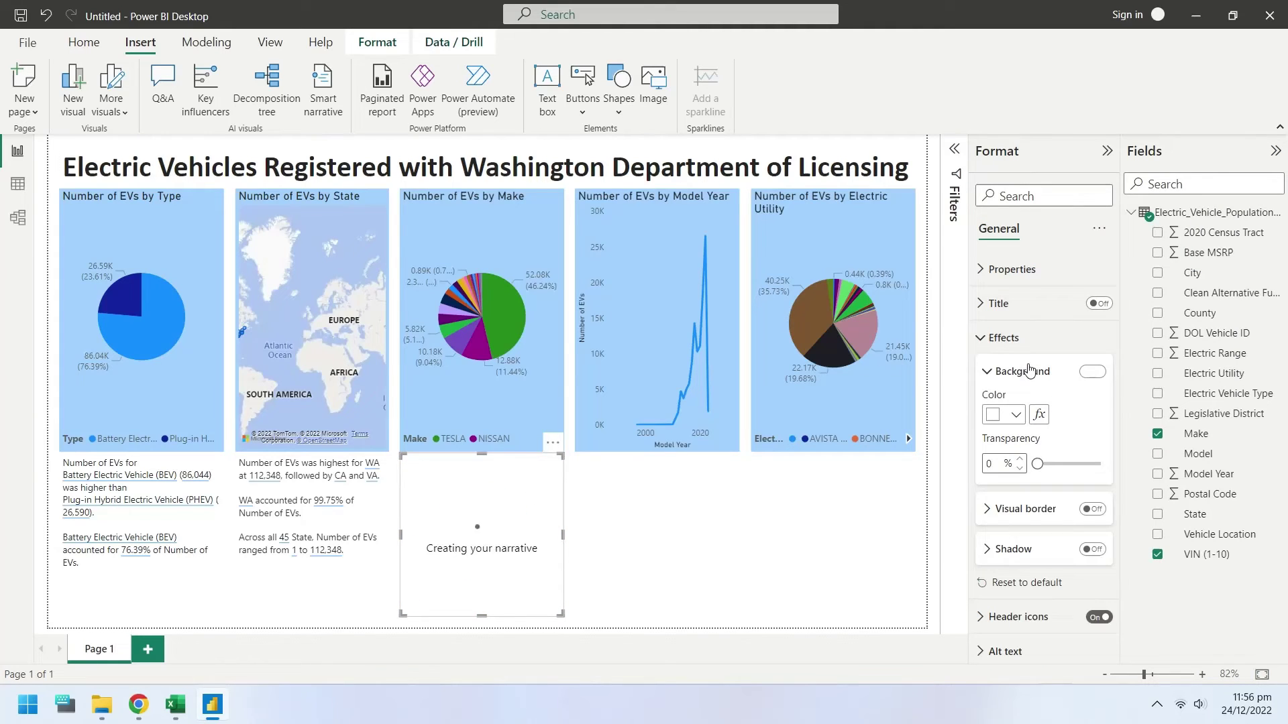
pyautogui.click(704, 529)
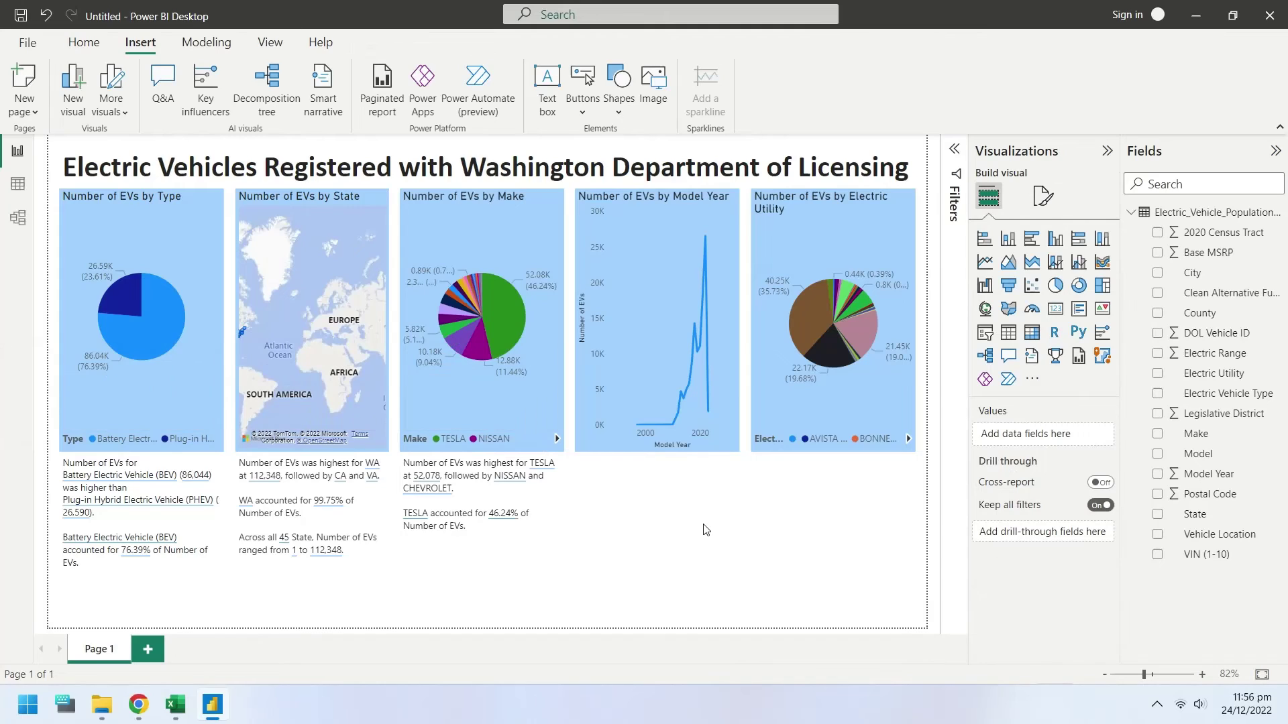
# Duplicate the Model Year line chart and fit the copy beneath the original
pyautogui.click(627, 448)
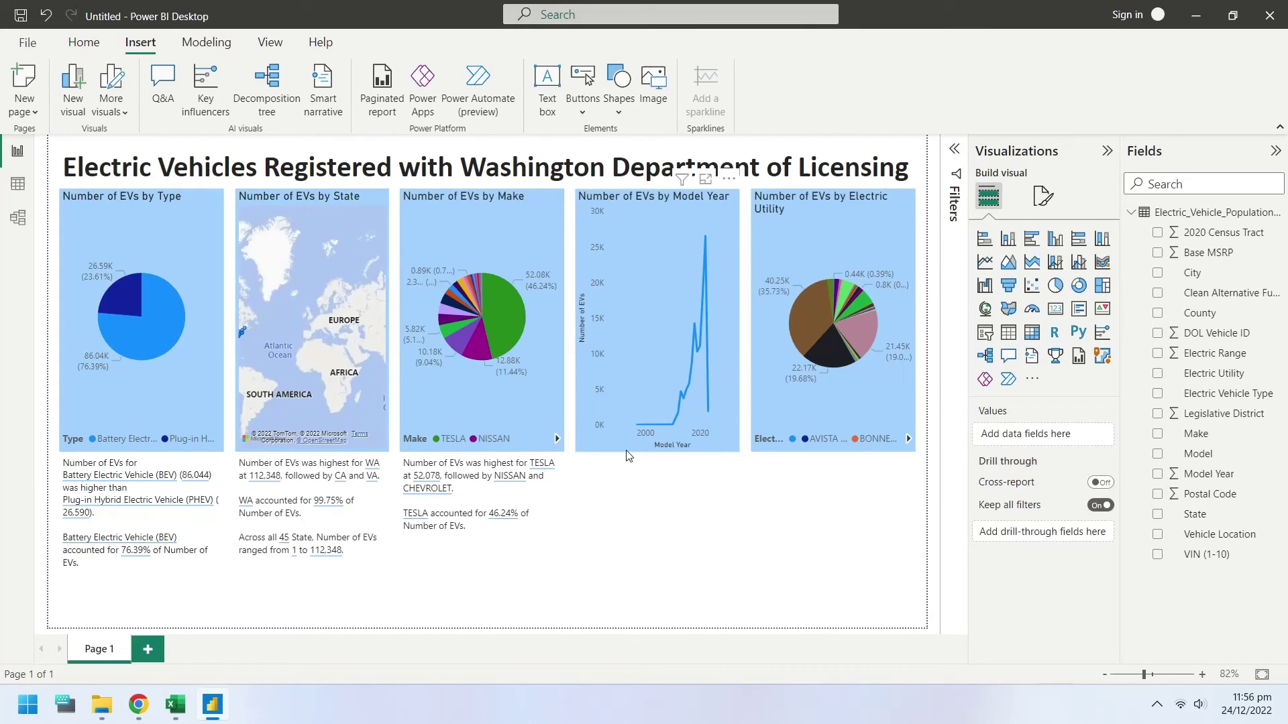
pyautogui.moveTo(611, 392); pyautogui.dragTo(618, 548)
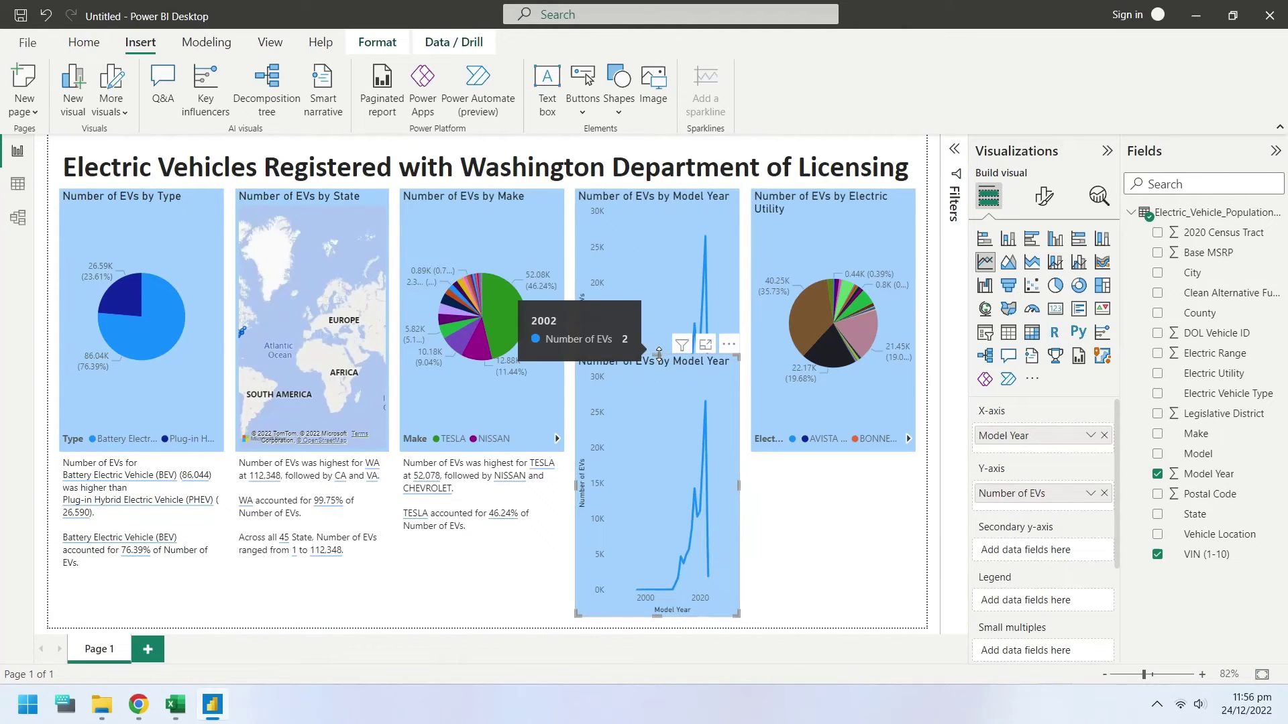
pyautogui.moveTo(659, 367); pyautogui.dragTo(659, 461)
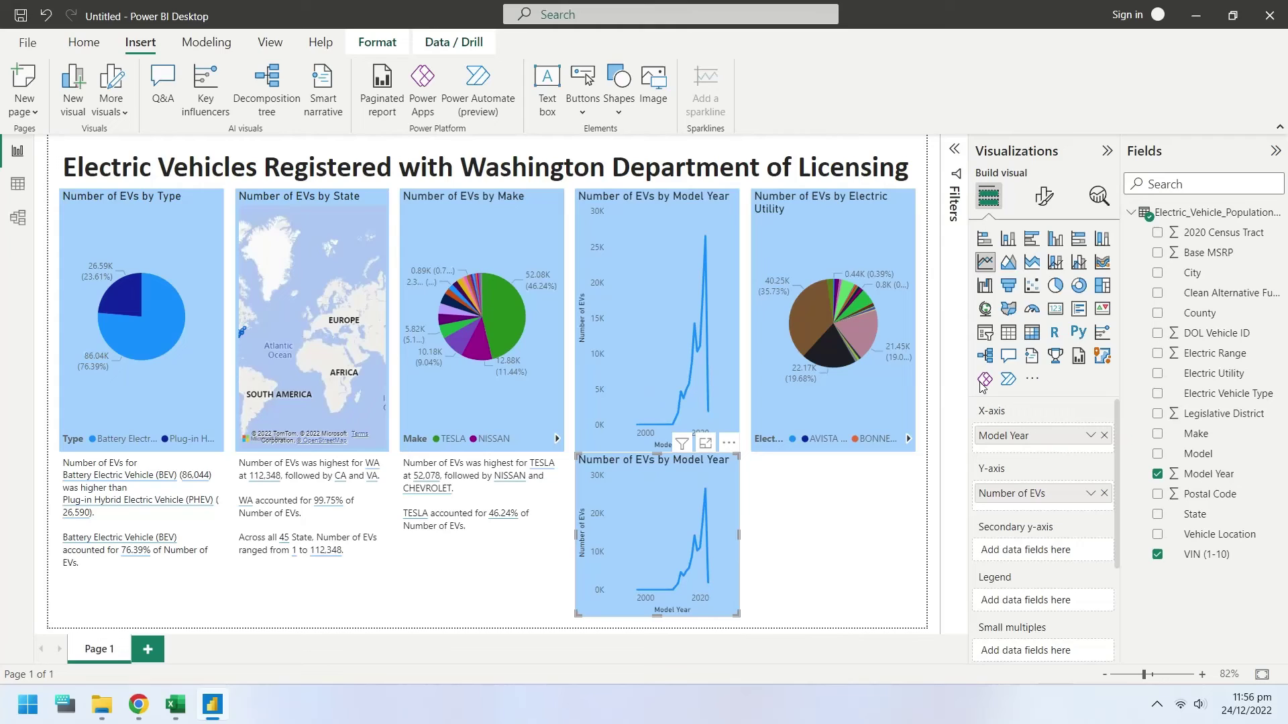
# Turn the copy into a smart narrative with a white background, showing 2022 highest at 26,530
pyautogui.click(1032, 363)
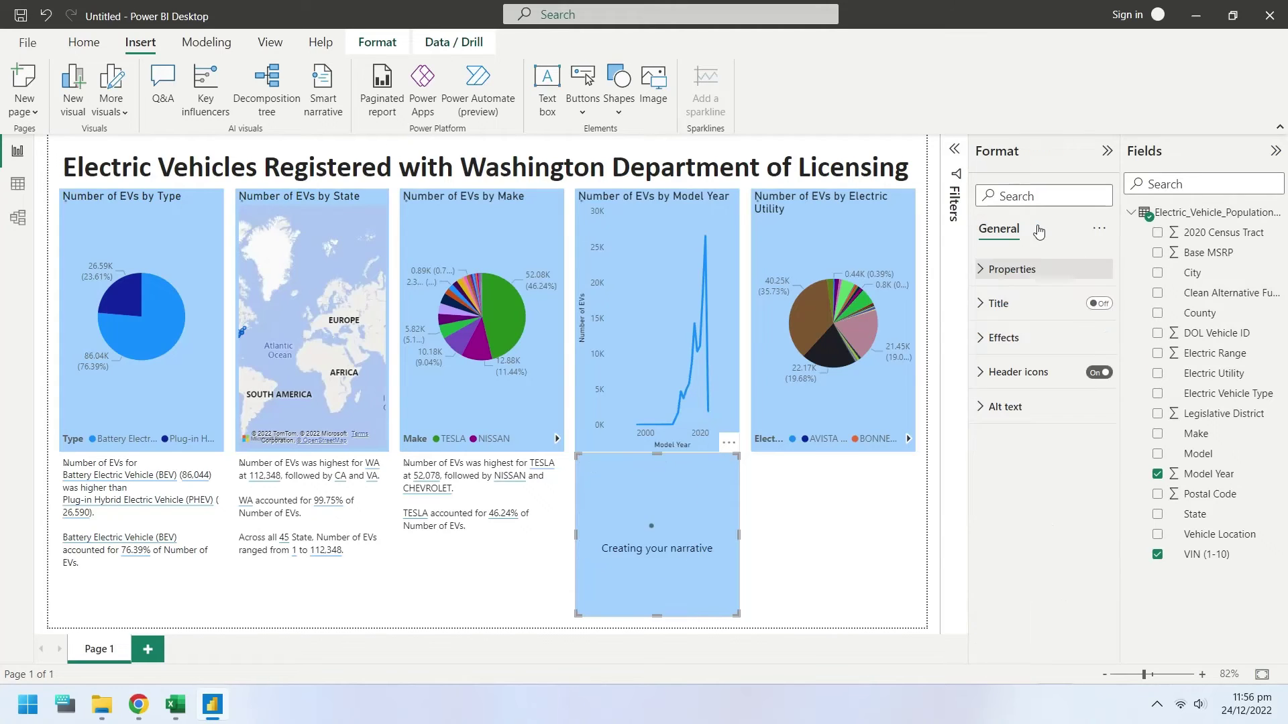
pyautogui.click(997, 338)
pyautogui.click(1002, 413)
pyautogui.click(1003, 163)
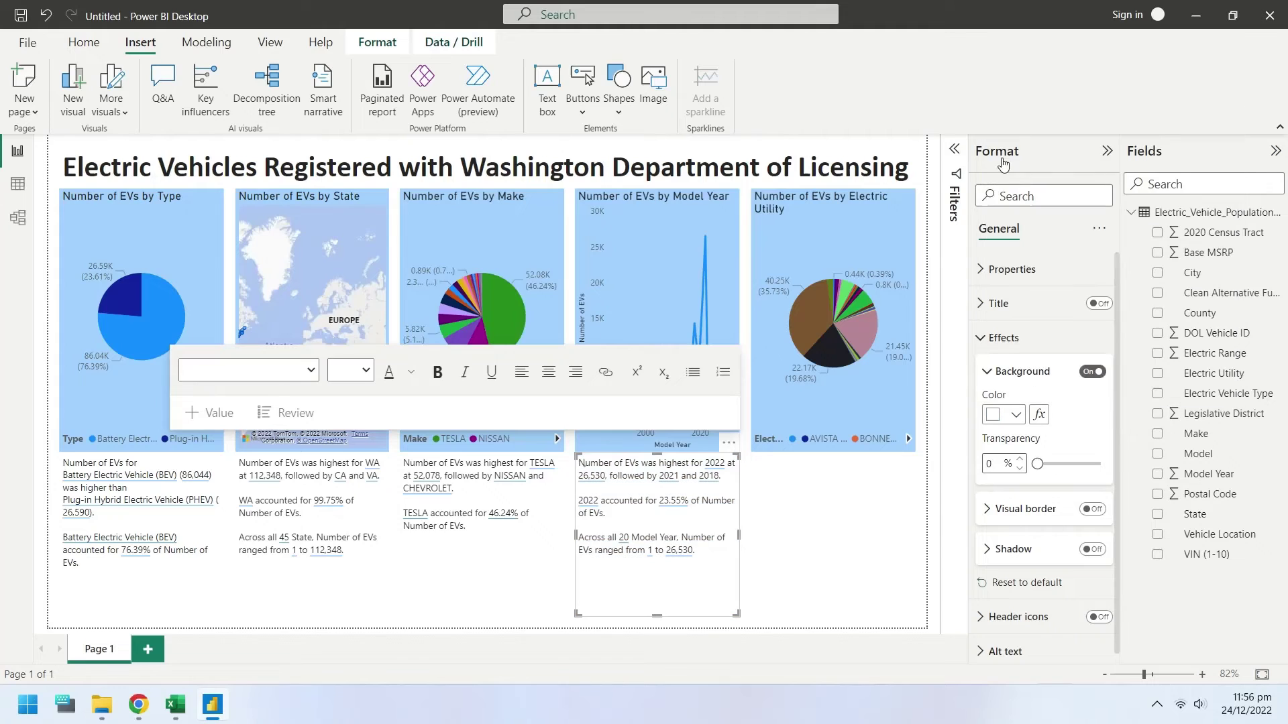
# Duplicate the Electric Utility pie below itself and convert the copy to a smart narrative
pyautogui.click(769, 448)
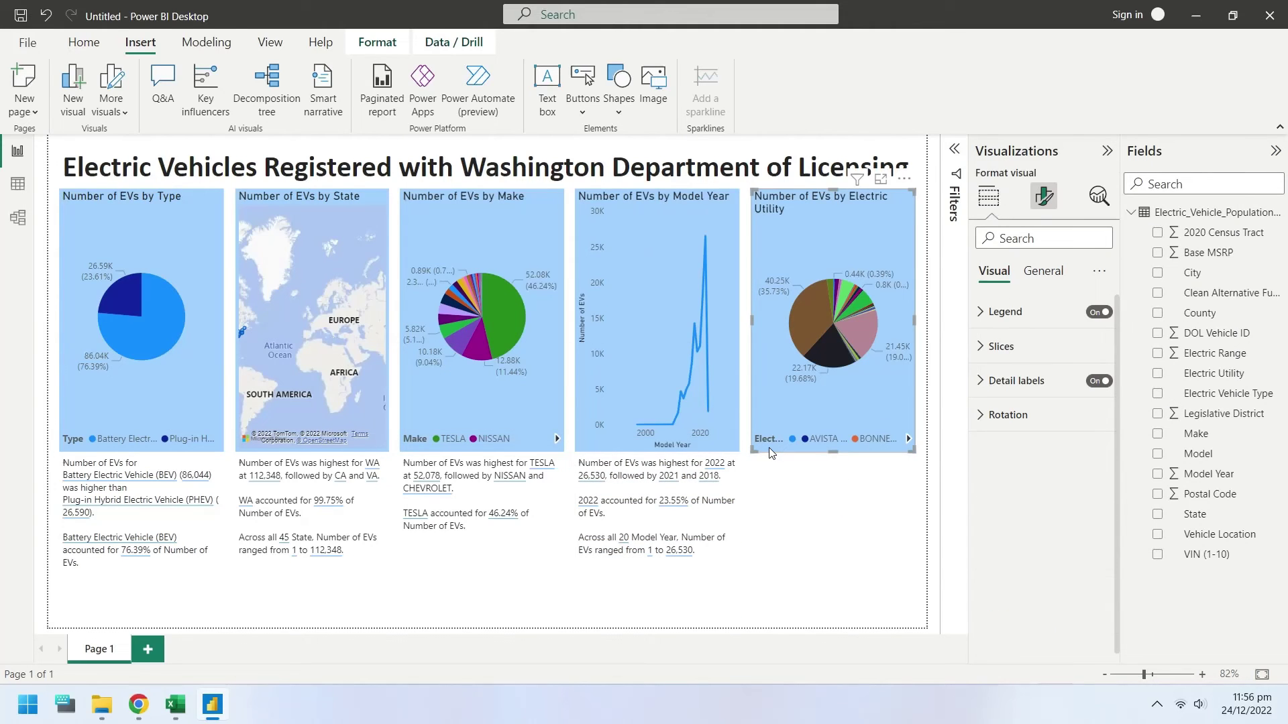
pyautogui.moveTo(769, 448); pyautogui.dragTo(774, 498)
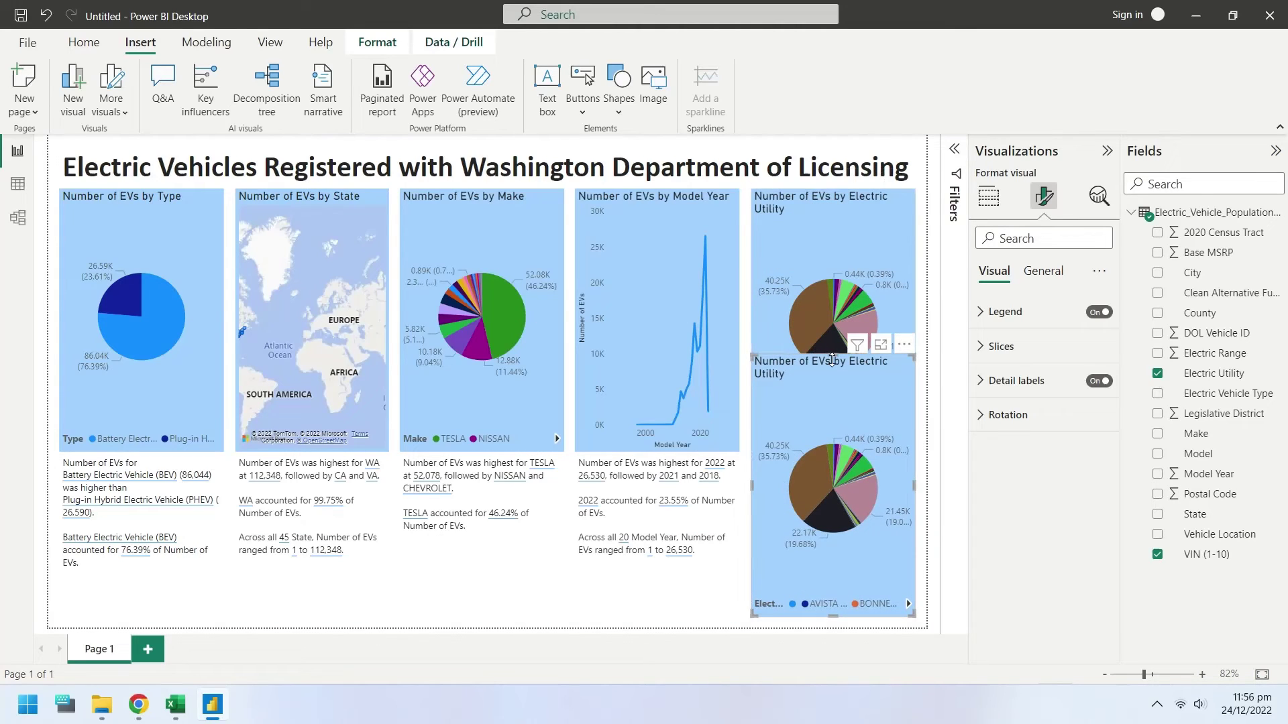
pyautogui.moveTo(830, 357); pyautogui.dragTo(832, 454)
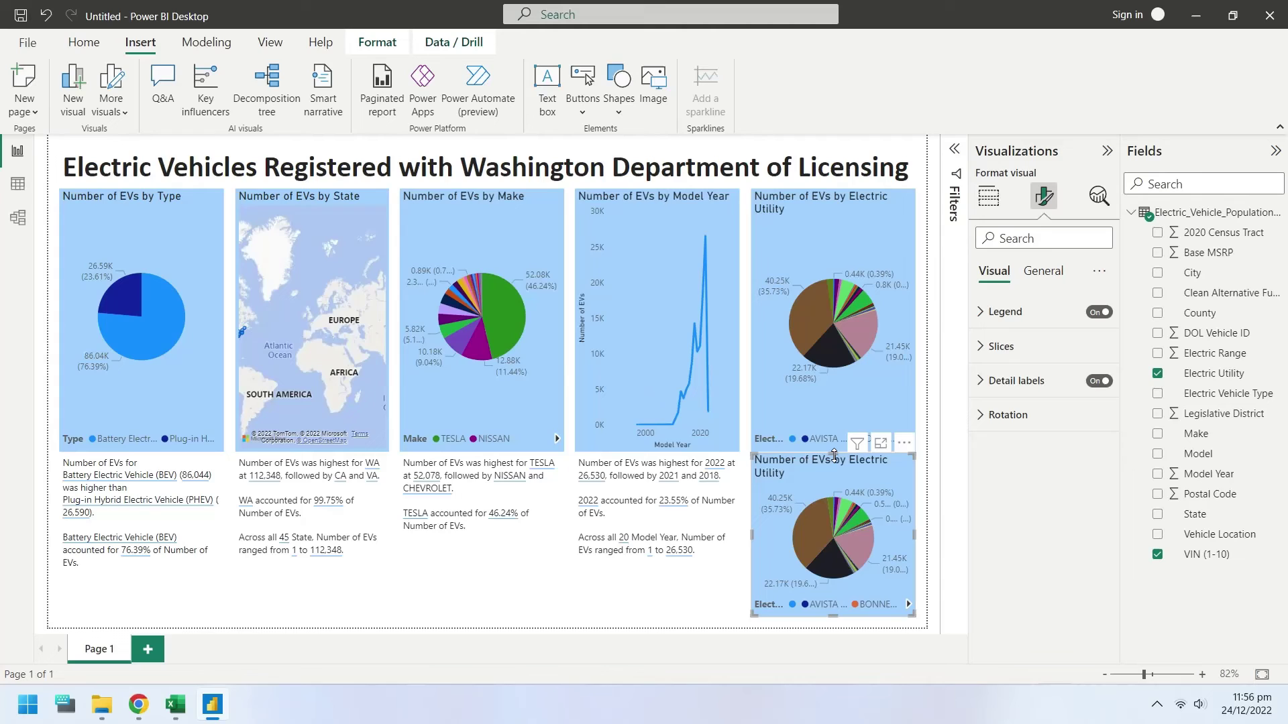
pyautogui.click(989, 200)
pyautogui.click(1008, 380)
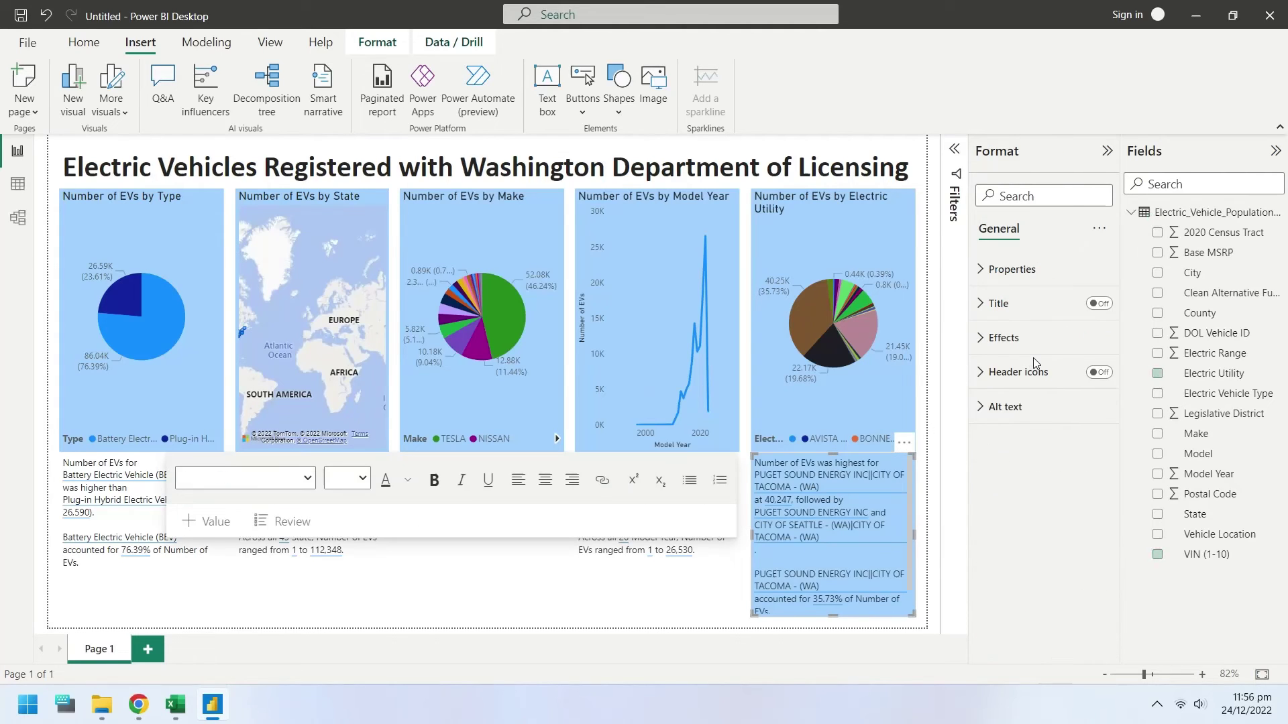
# Give the Electric Utility narrative a white background, then filter the report to Plug-in Hybrid vehicles
pyautogui.click(1004, 338)
pyautogui.click(1004, 414)
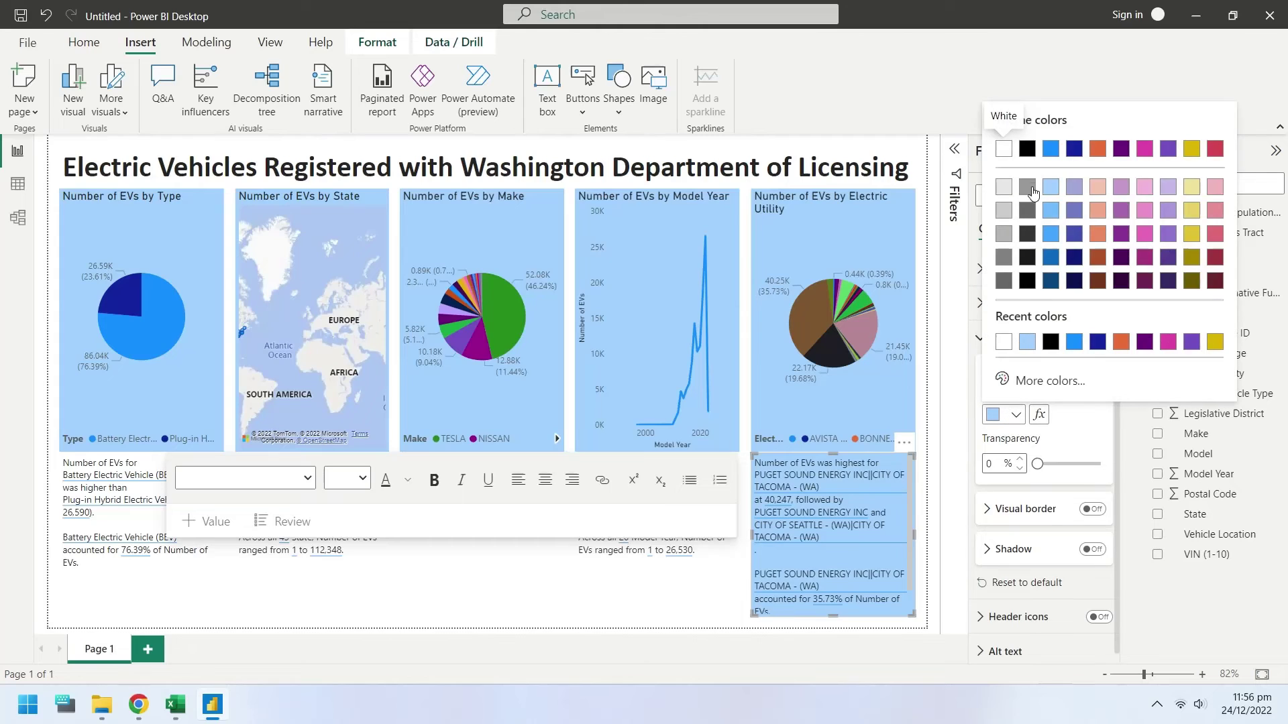
pyautogui.click(1003, 149)
pyautogui.click(936, 430)
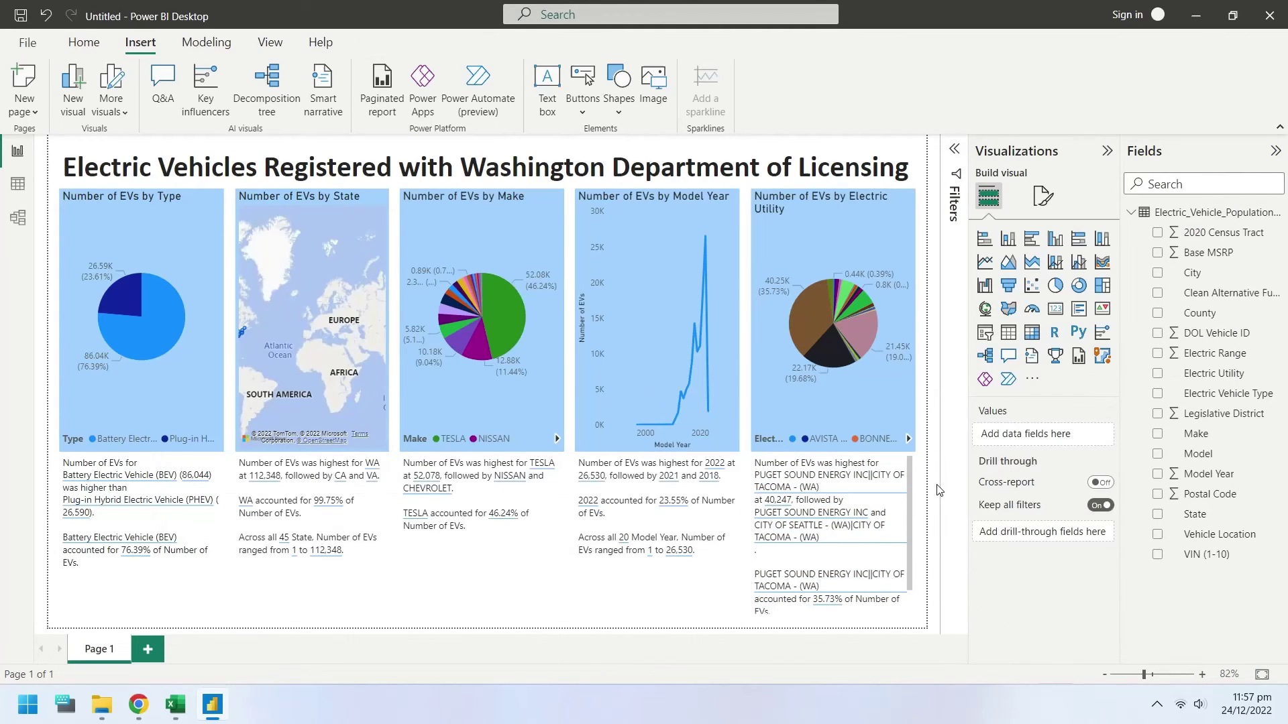
pyautogui.click(134, 299)
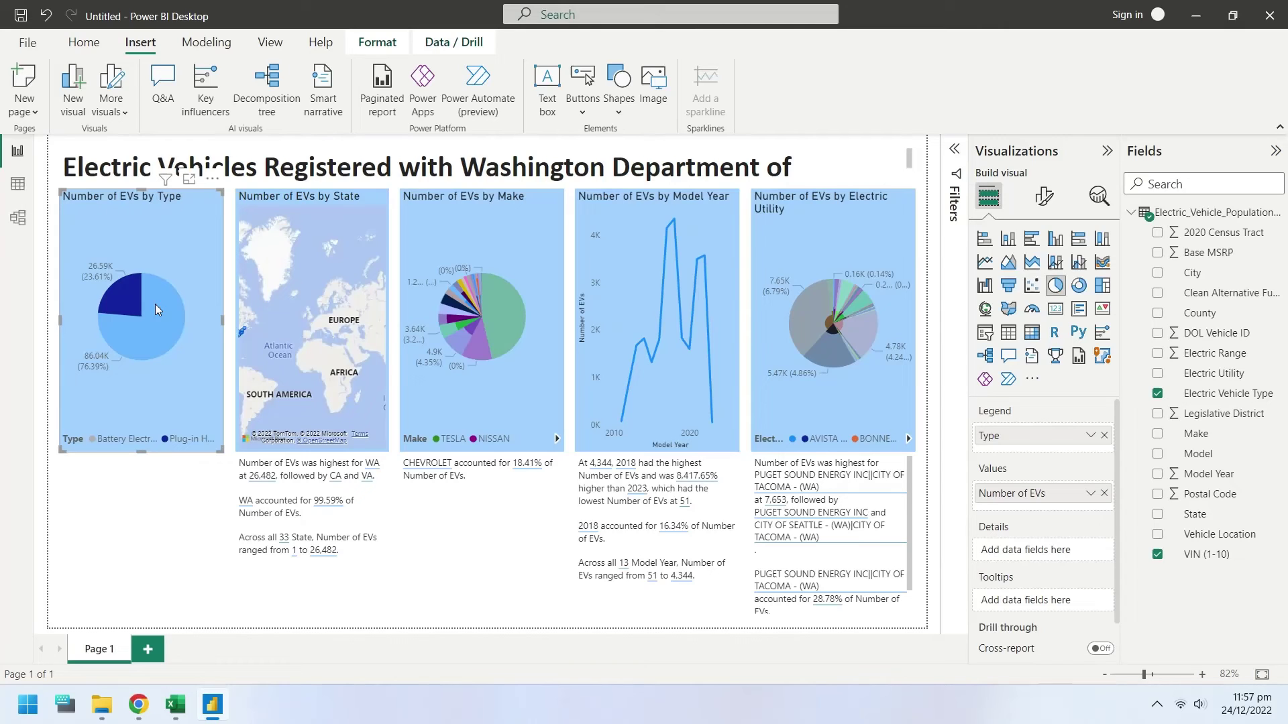
# Filter to Battery Electric, then cross-filter by states WY, CO, KY, DE and WA, clearing WA afterward
pyautogui.click(174, 321)
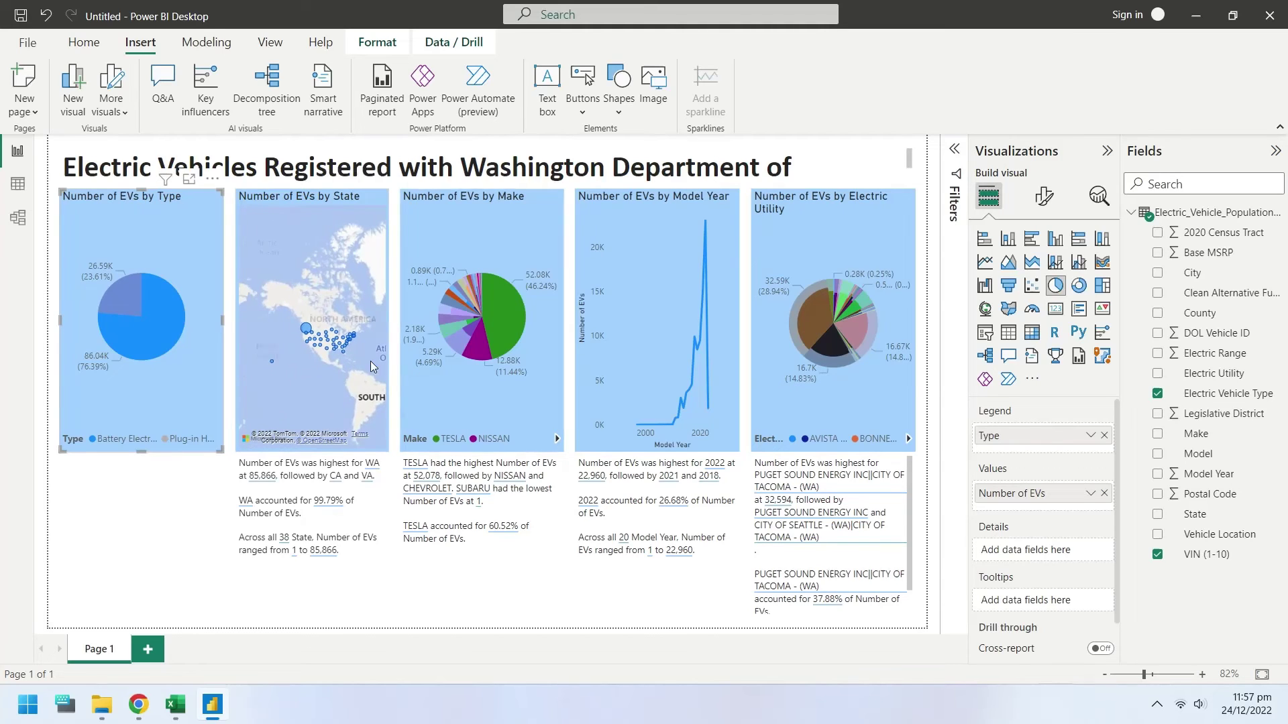
pyautogui.click(319, 335)
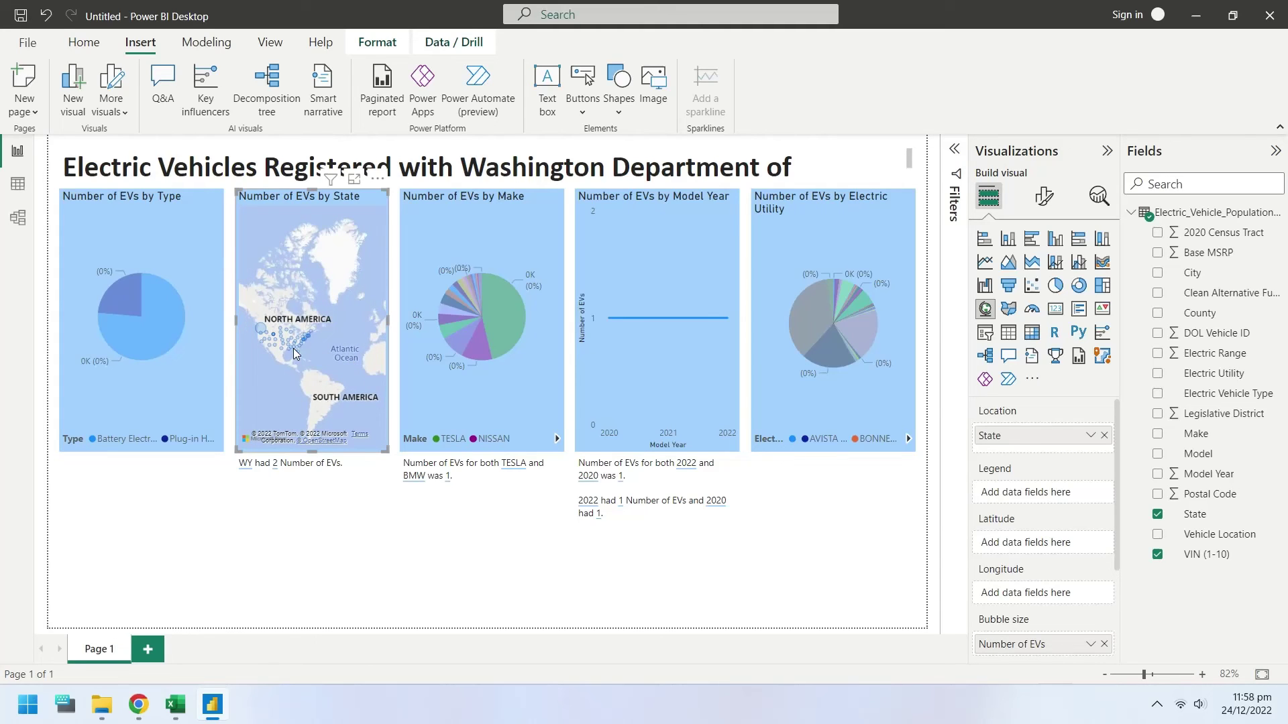
pyautogui.click(275, 363)
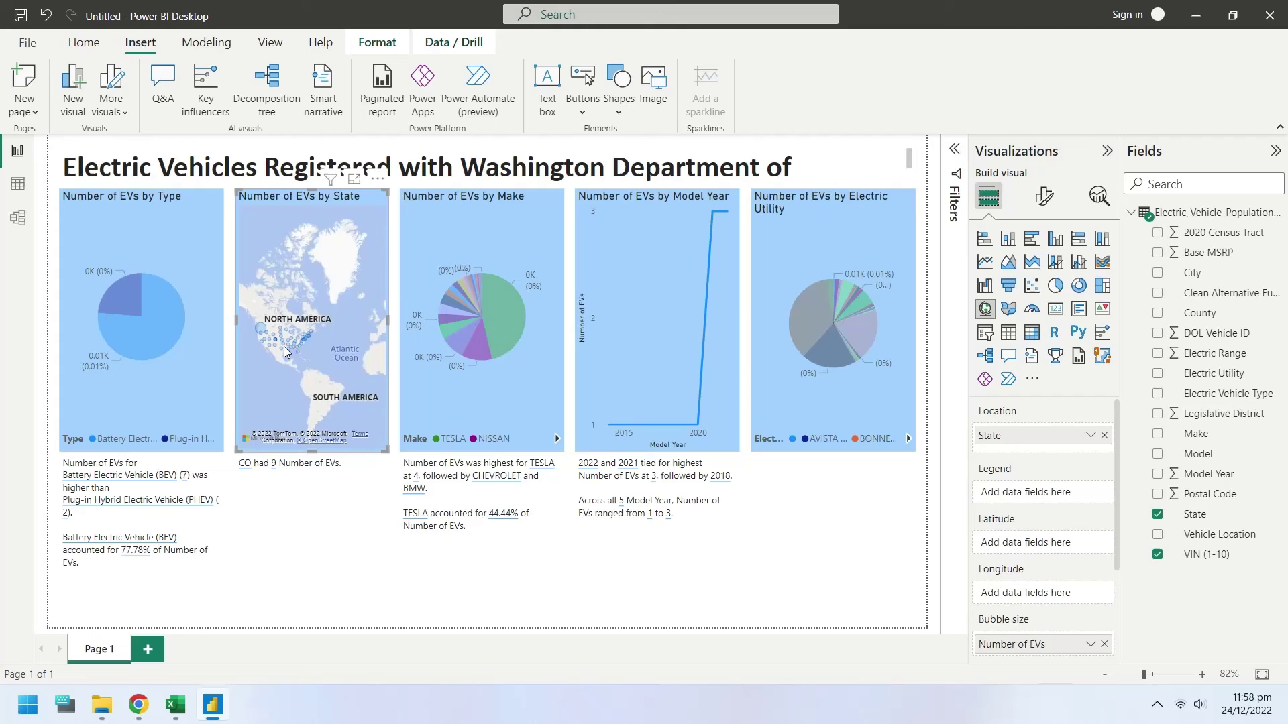
pyautogui.click(297, 349)
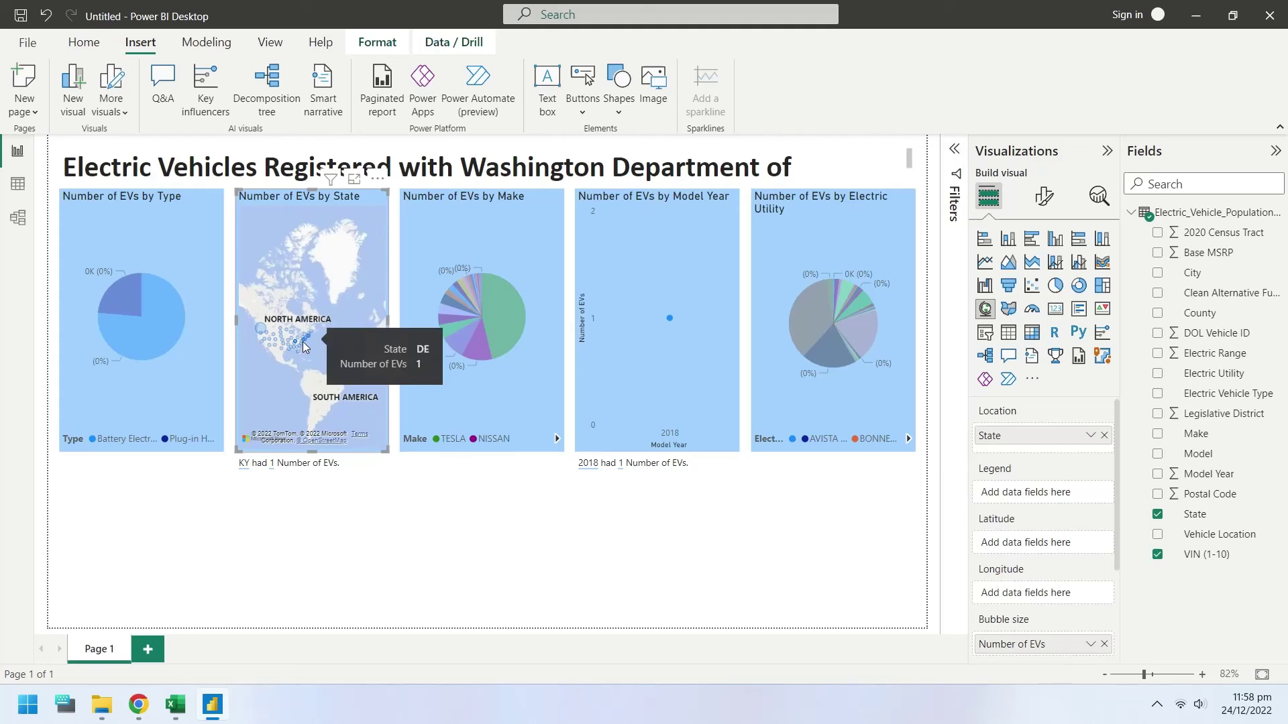
pyautogui.click(299, 364)
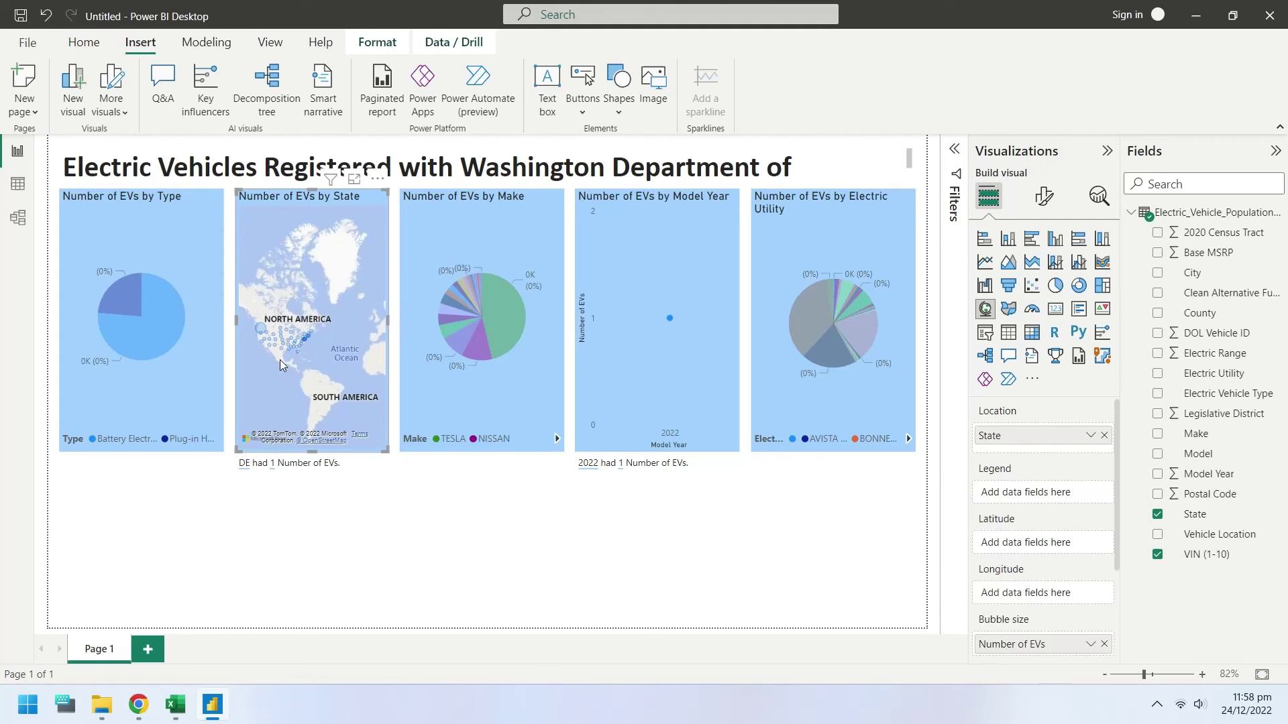
pyautogui.click(259, 331)
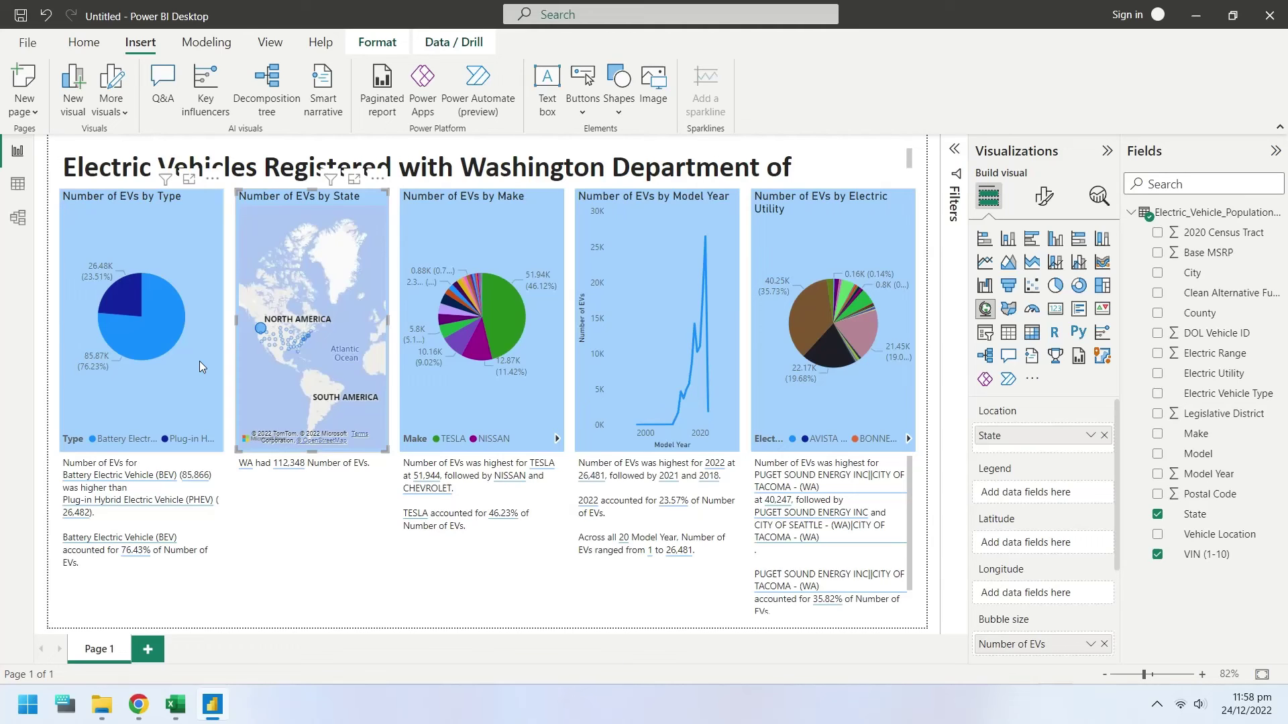
pyautogui.click(262, 331)
# Toggle the Battery Electric filter, then filter to TESLA in the Make pie and clear it
pyautogui.click(165, 331)
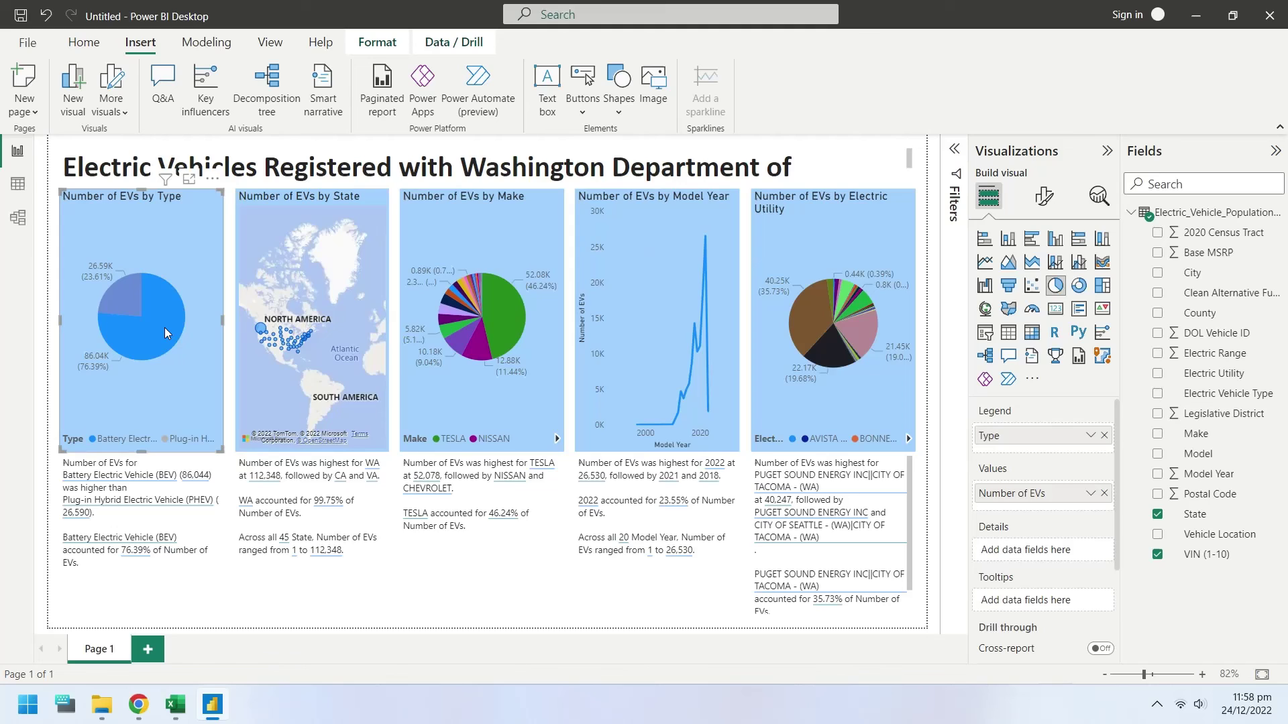
pyautogui.click(164, 328)
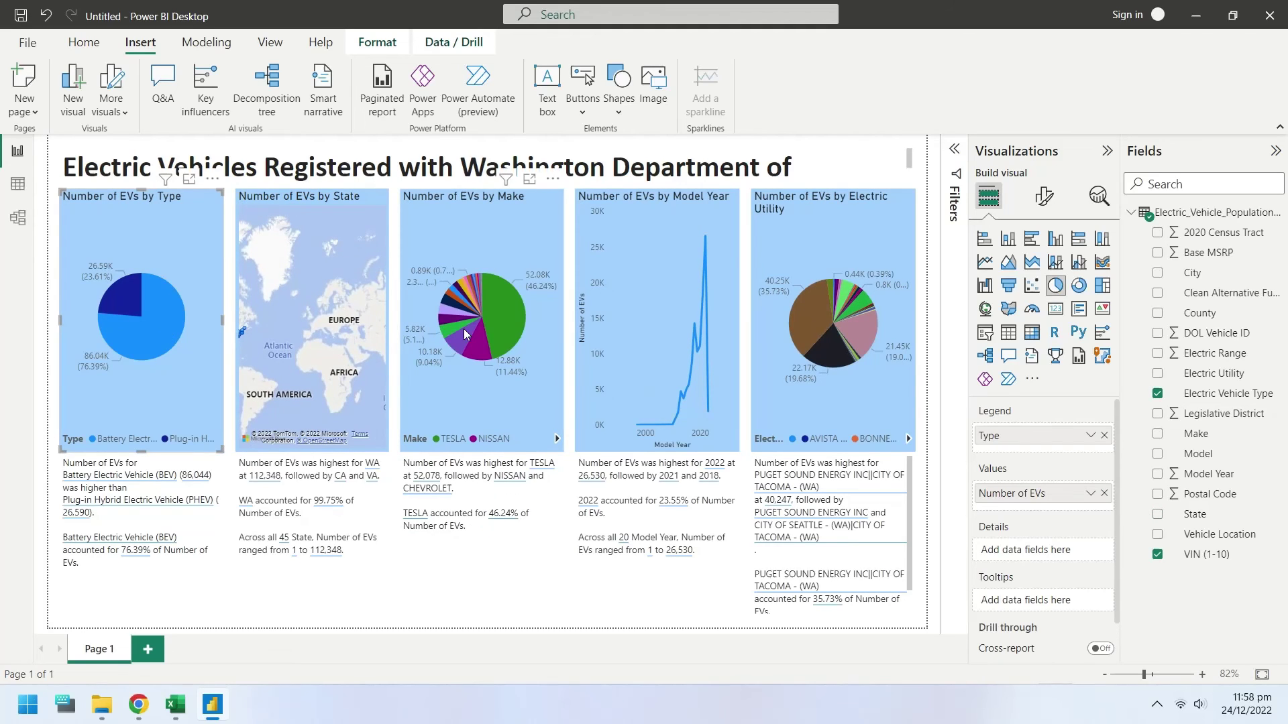
pyautogui.click(499, 326)
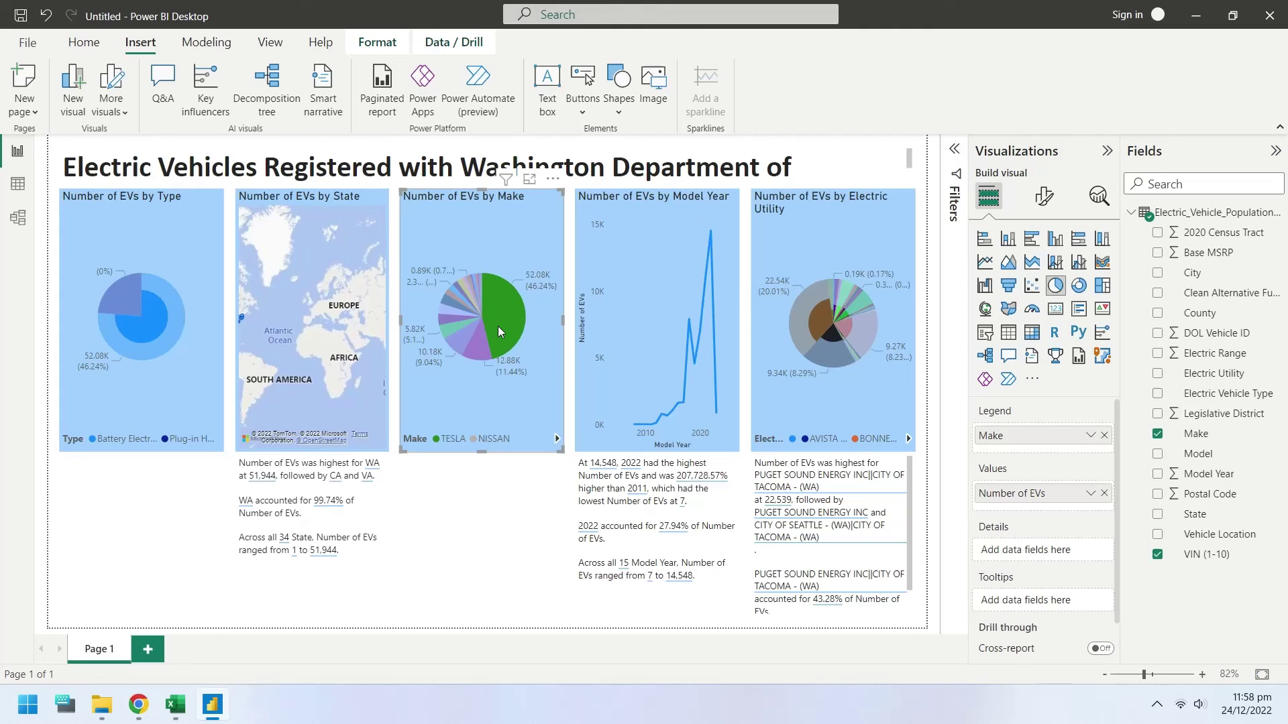
pyautogui.moveTo(497, 323)
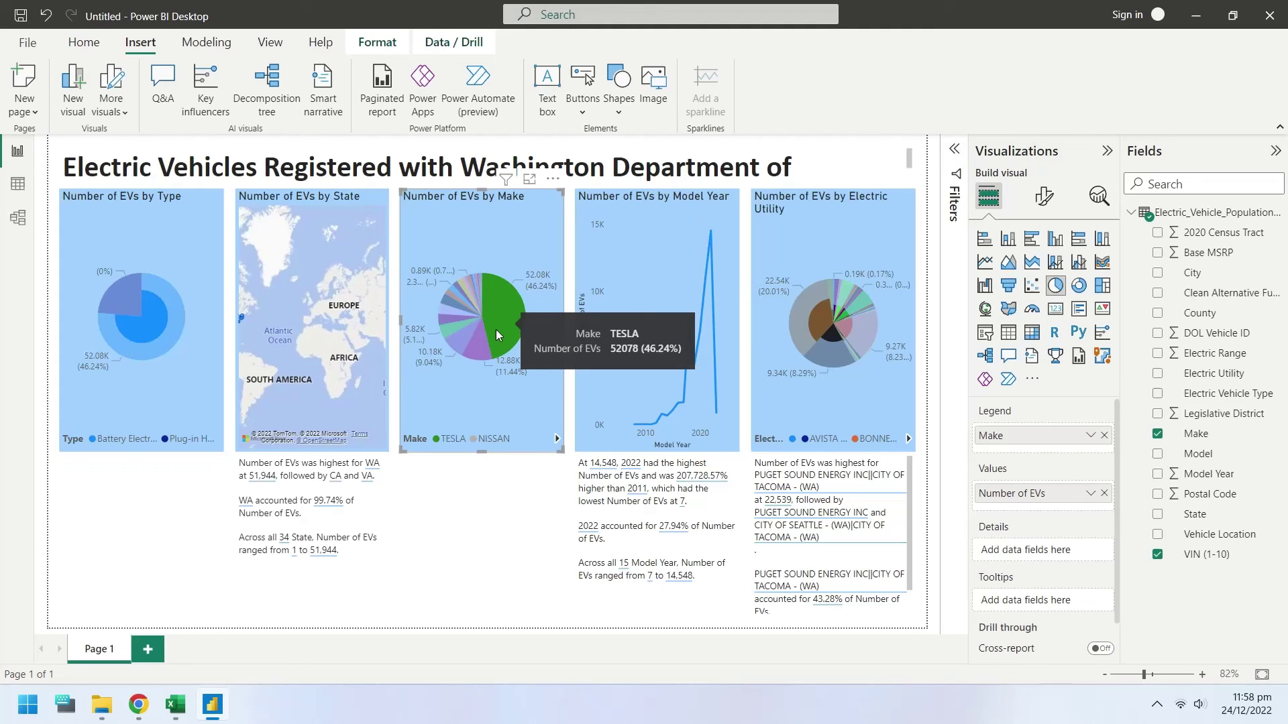
pyautogui.click(497, 329)
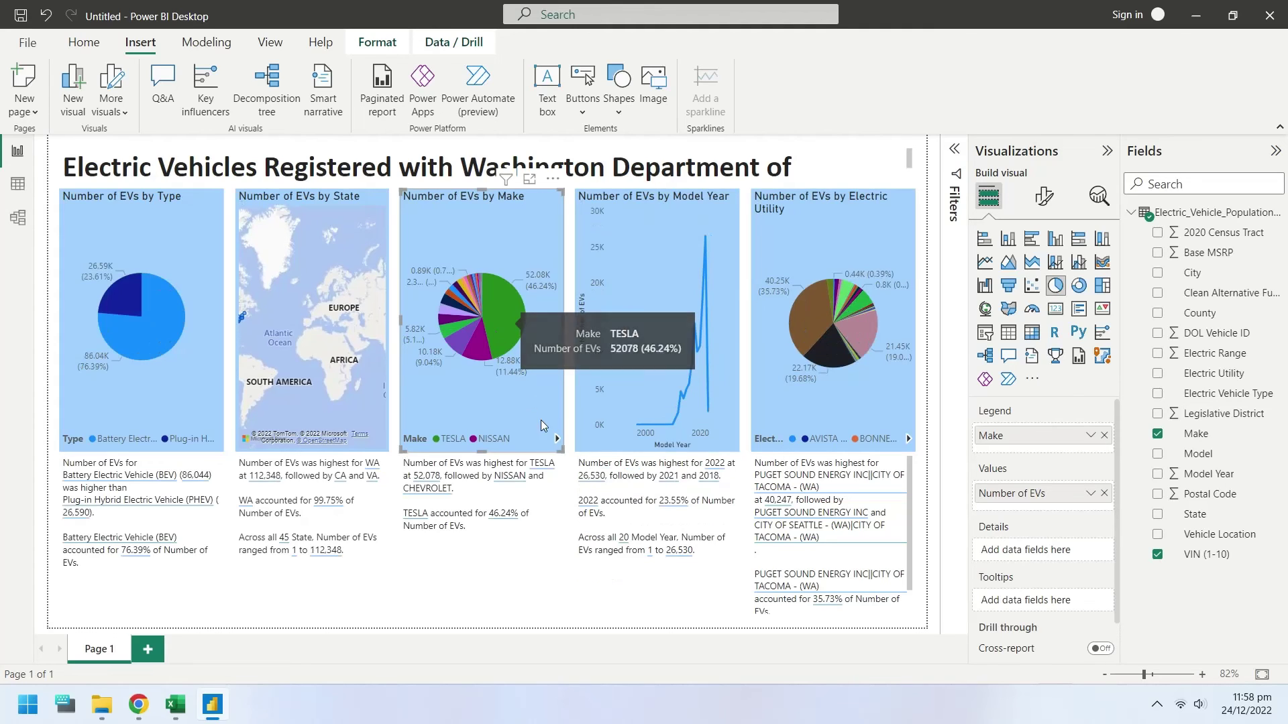
# Step through model years 2010, 2012, 2013 and 2017 on the line chart, ending at 2022
pyautogui.click(635, 425)
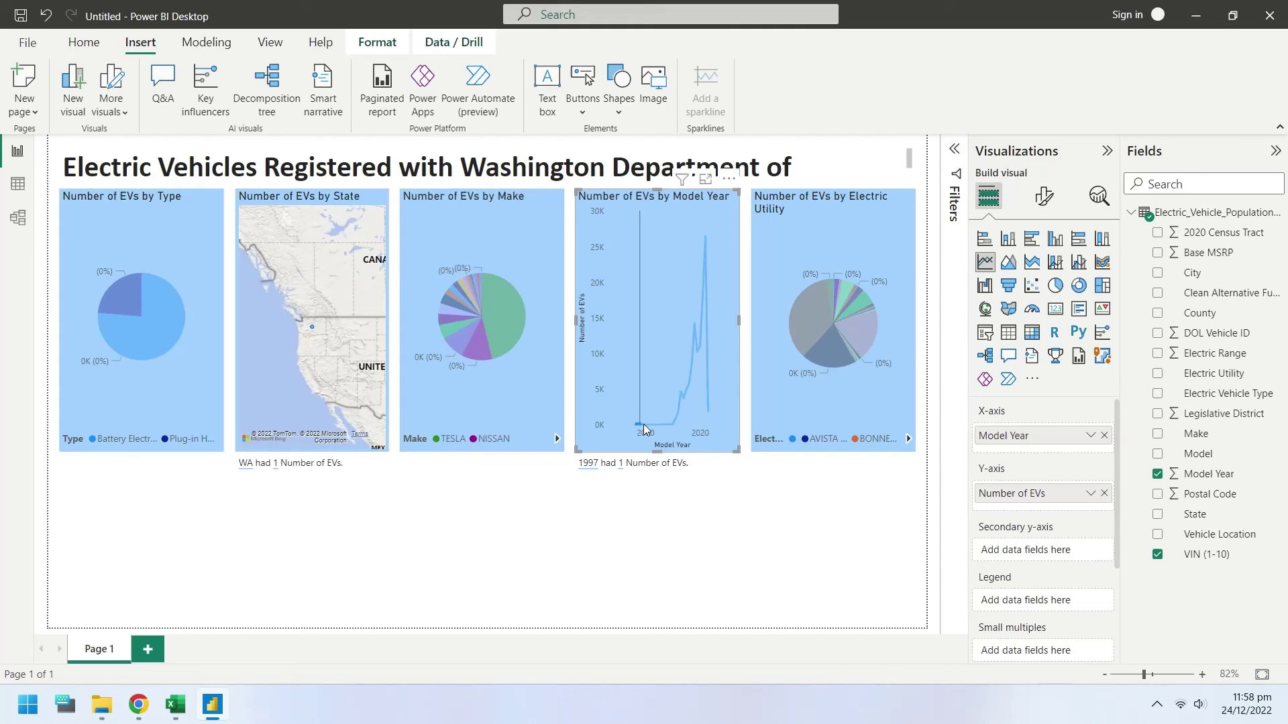
pyautogui.click(674, 428)
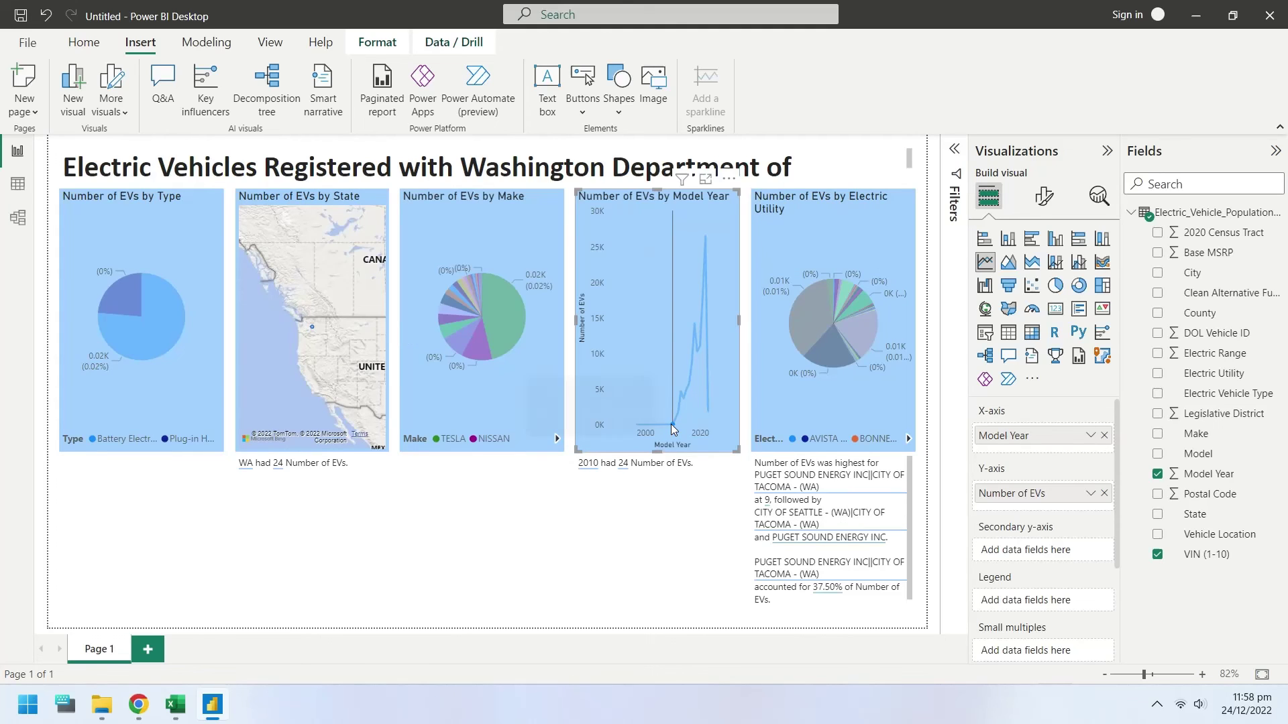
pyautogui.click(679, 392)
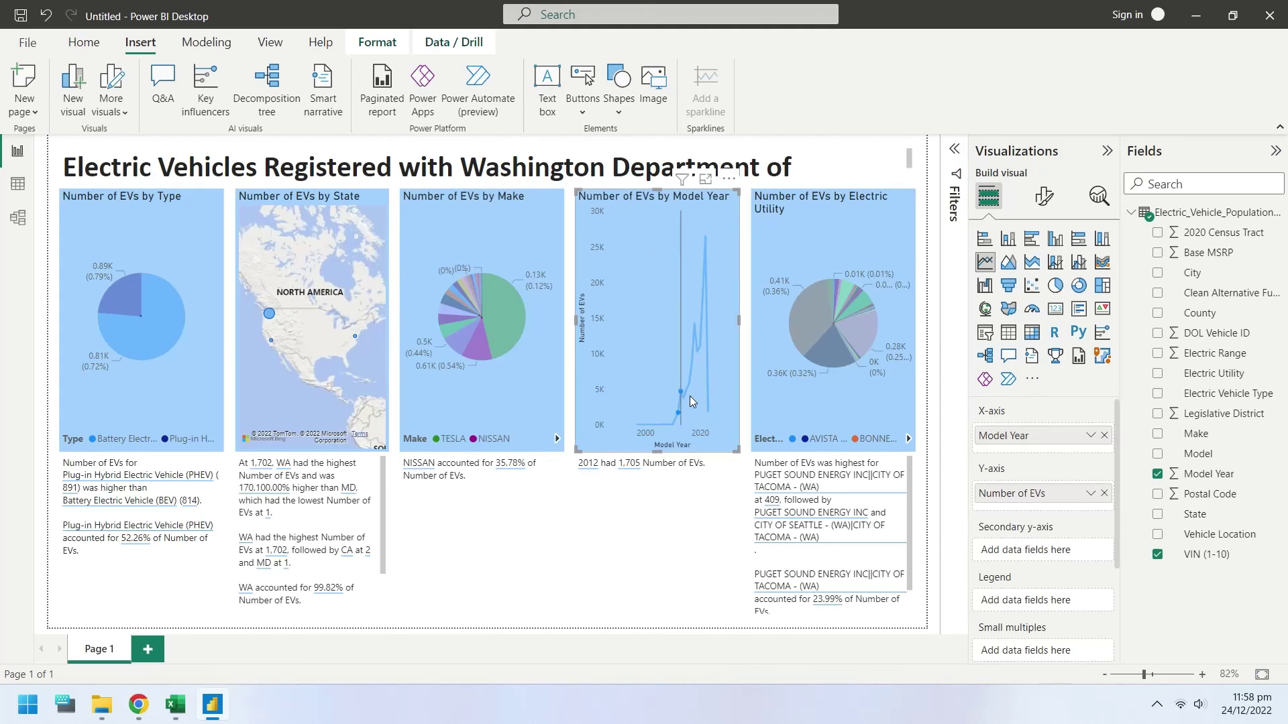
pyautogui.click(682, 392)
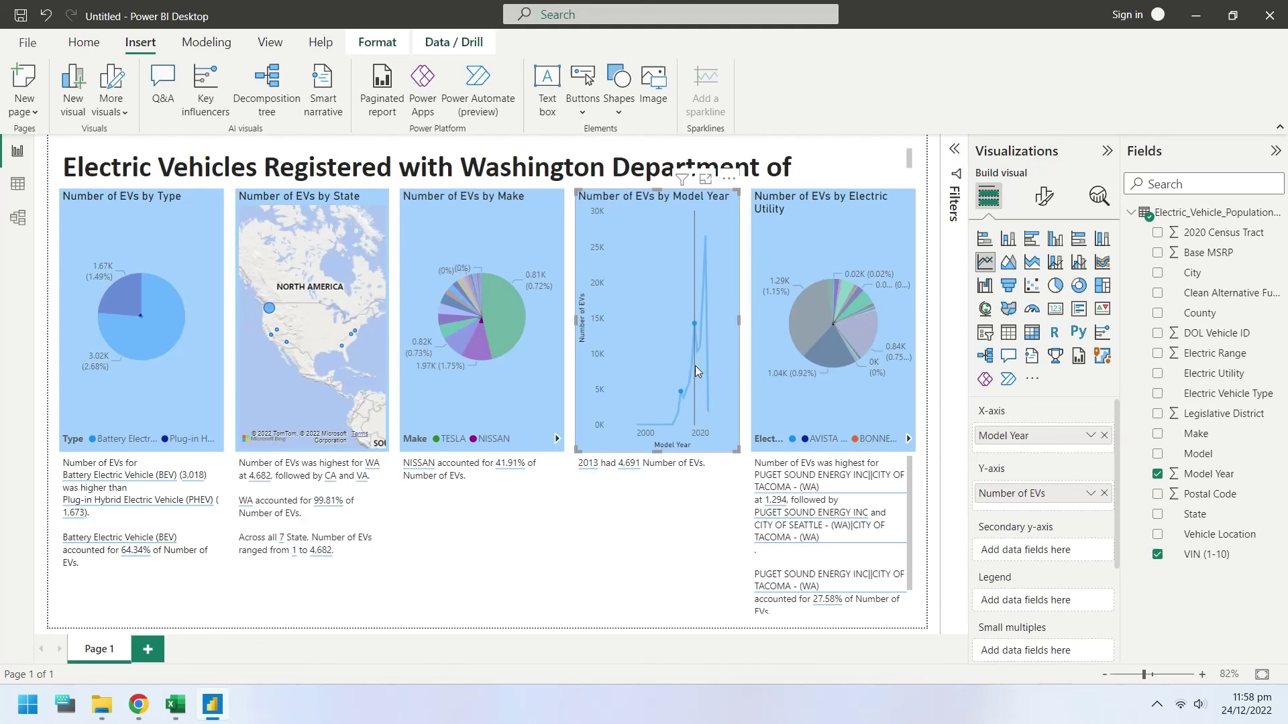
pyautogui.click(694, 326)
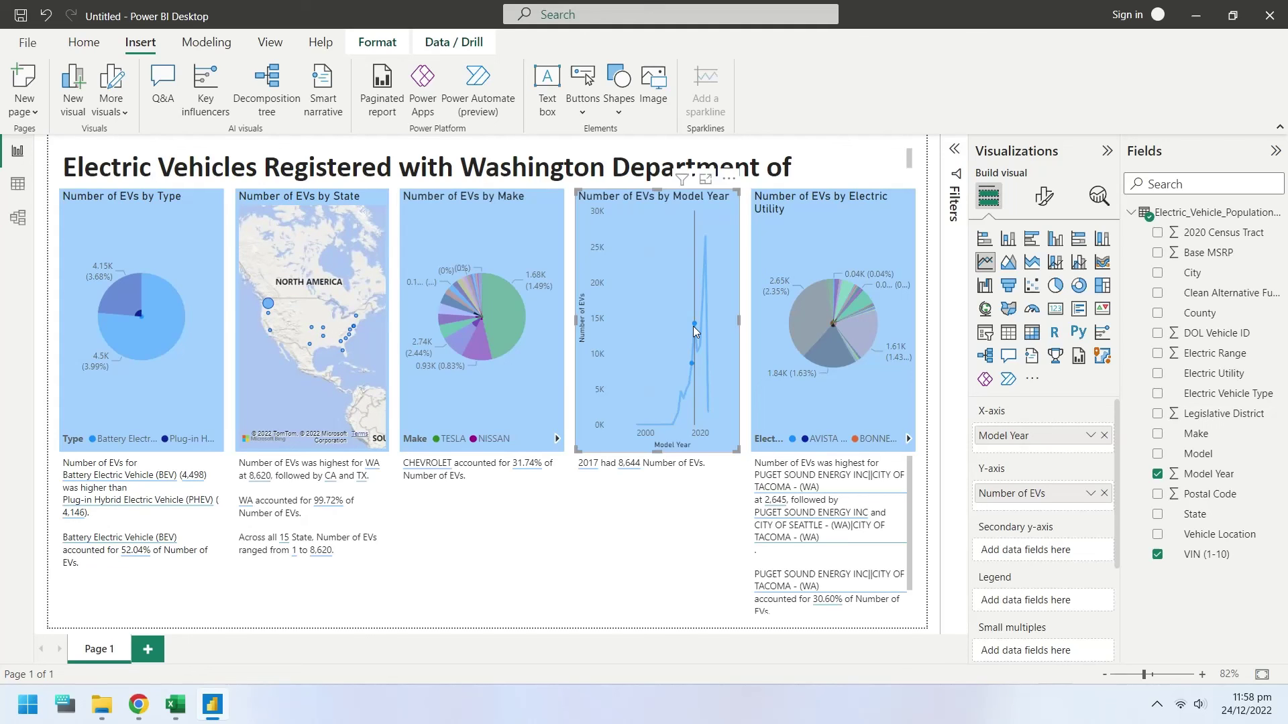
pyautogui.click(701, 268)
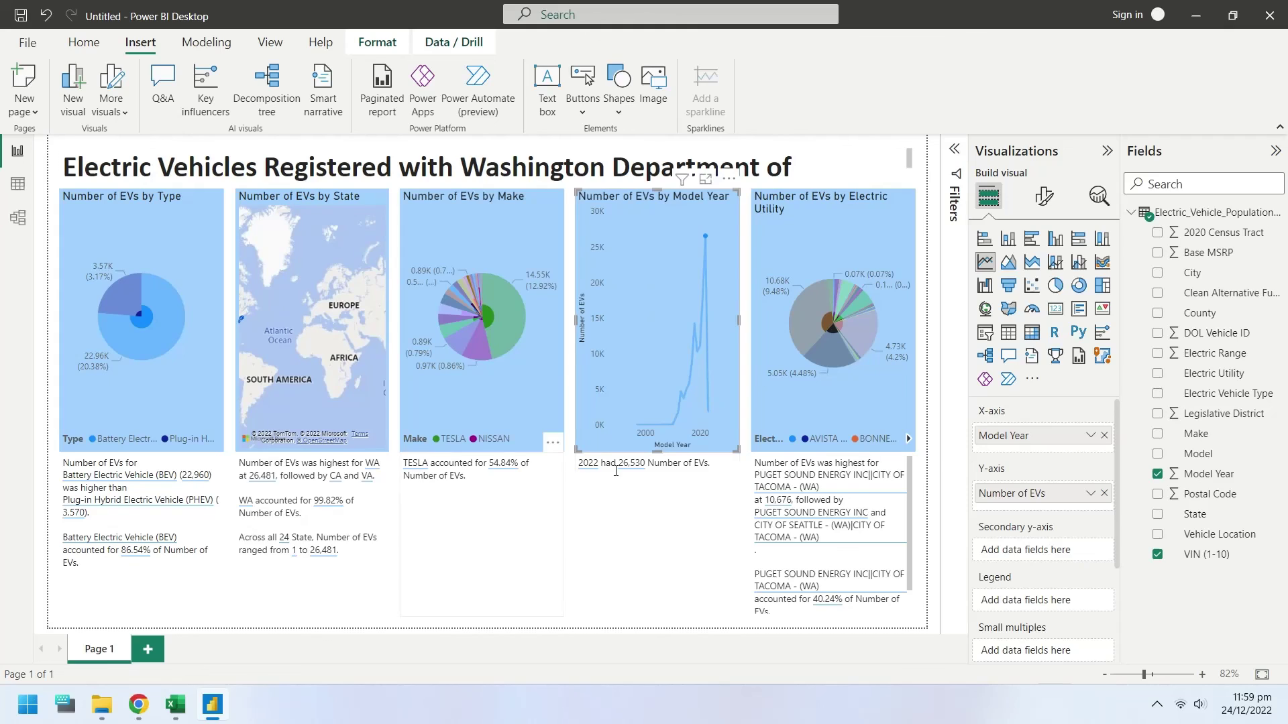
# Select PUGET SOUND ENERGY INC, then the 40.25K Puget Sound/City of Tacoma slice in the Electric Utility pie
pyautogui.moveTo(820, 353)
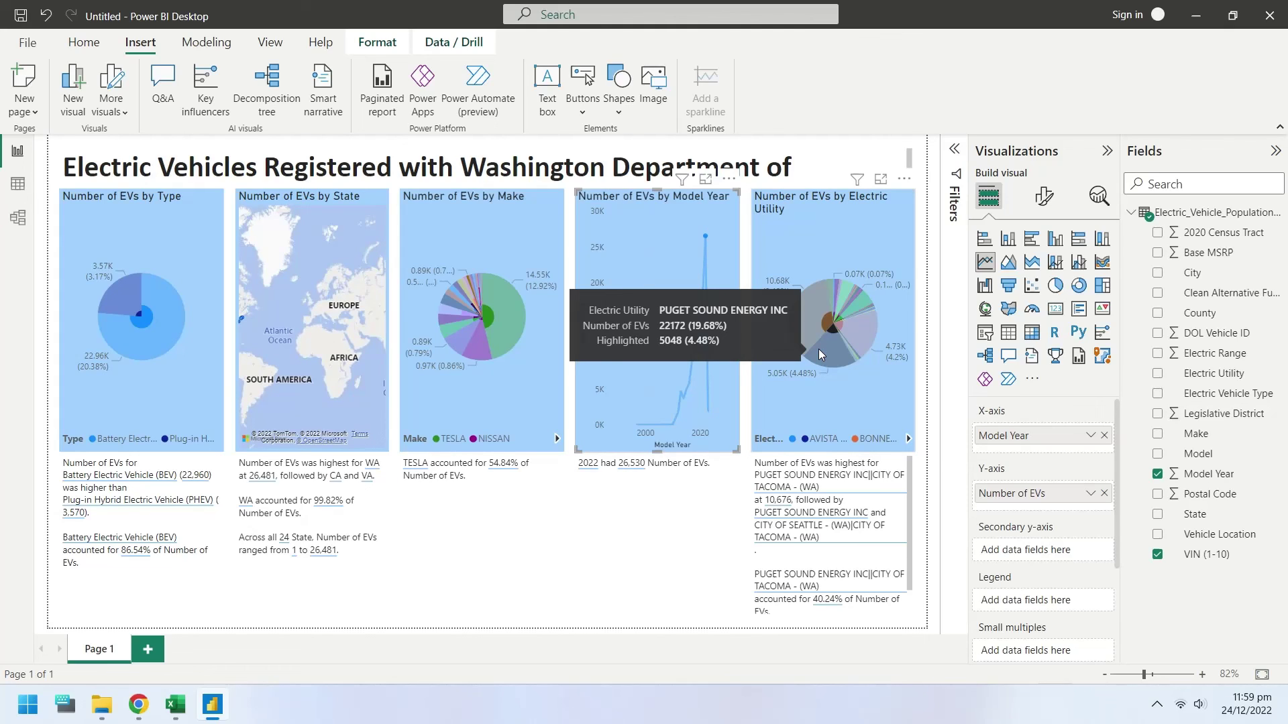
pyautogui.click(818, 349)
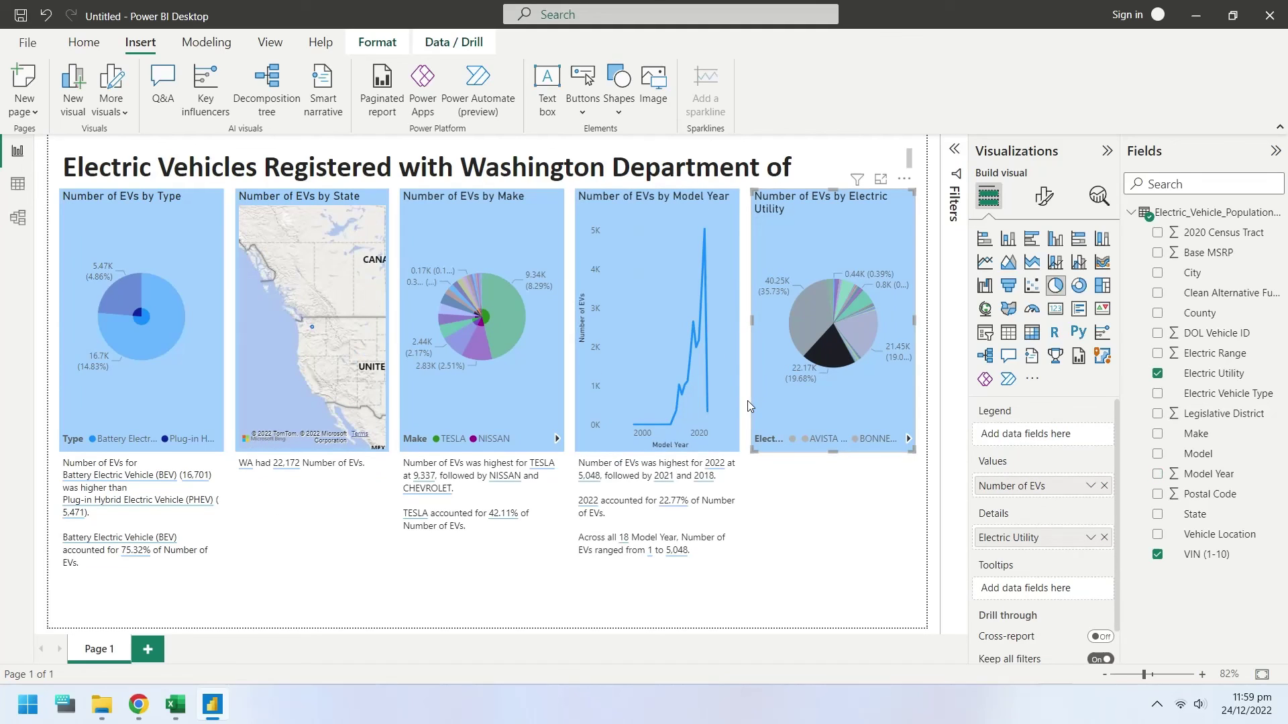
pyautogui.click(807, 326)
pyautogui.moveTo(818, 352)
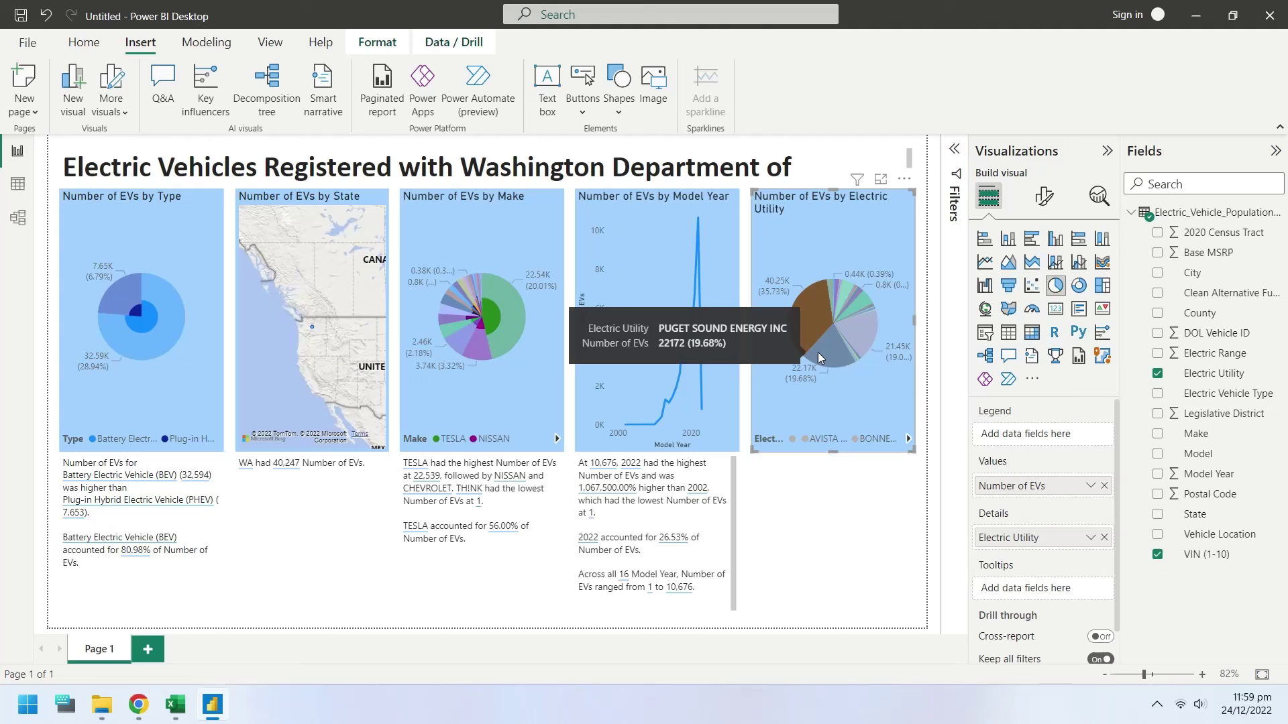
pyautogui.moveTo(805, 312)
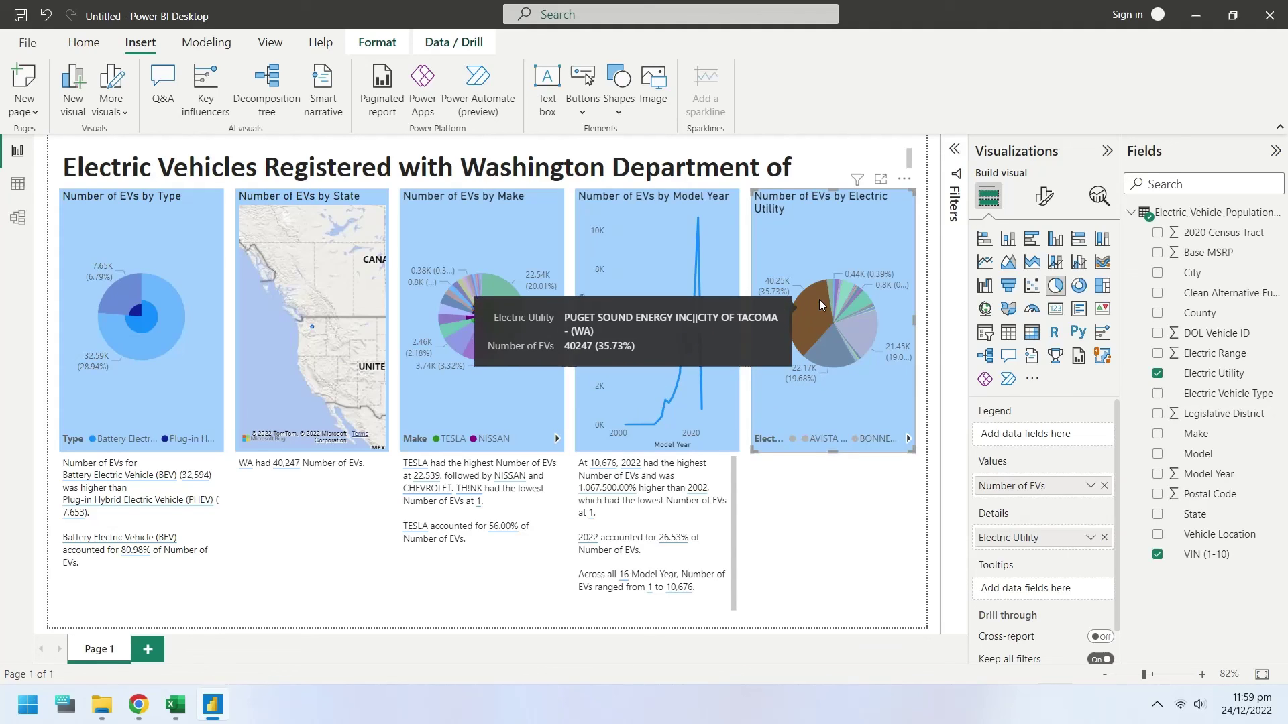
pyautogui.moveTo(830, 289)
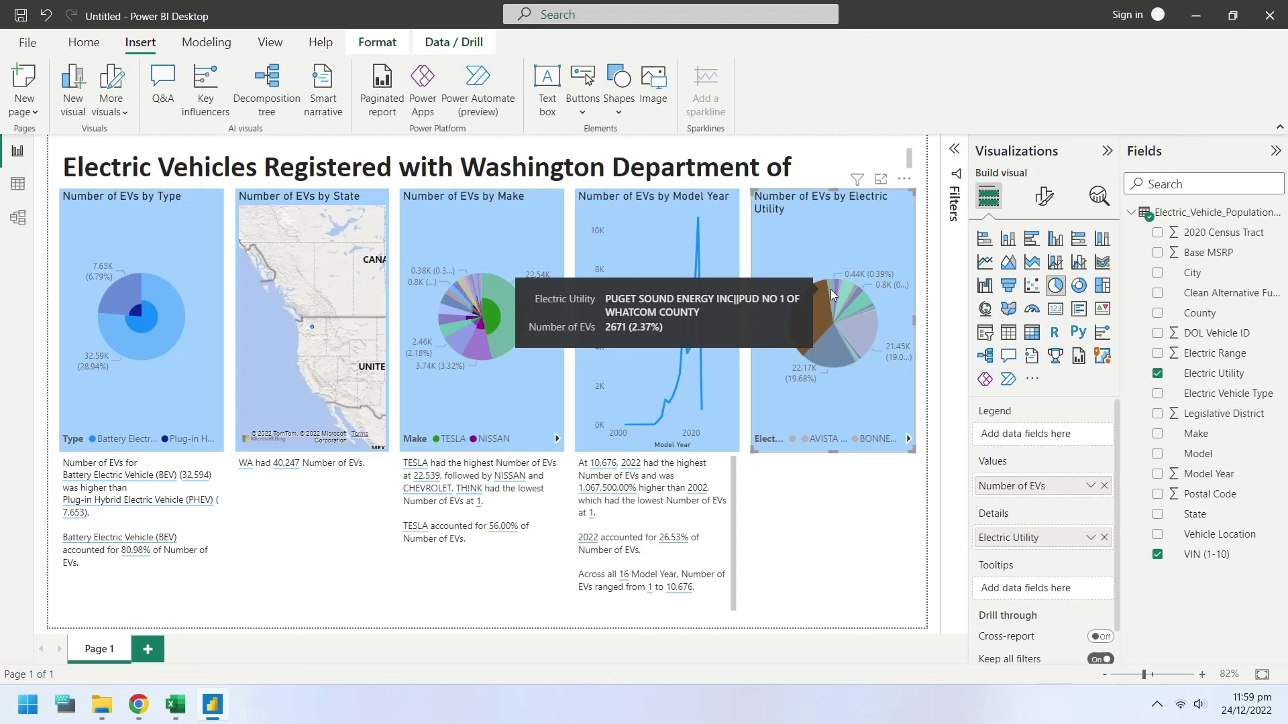